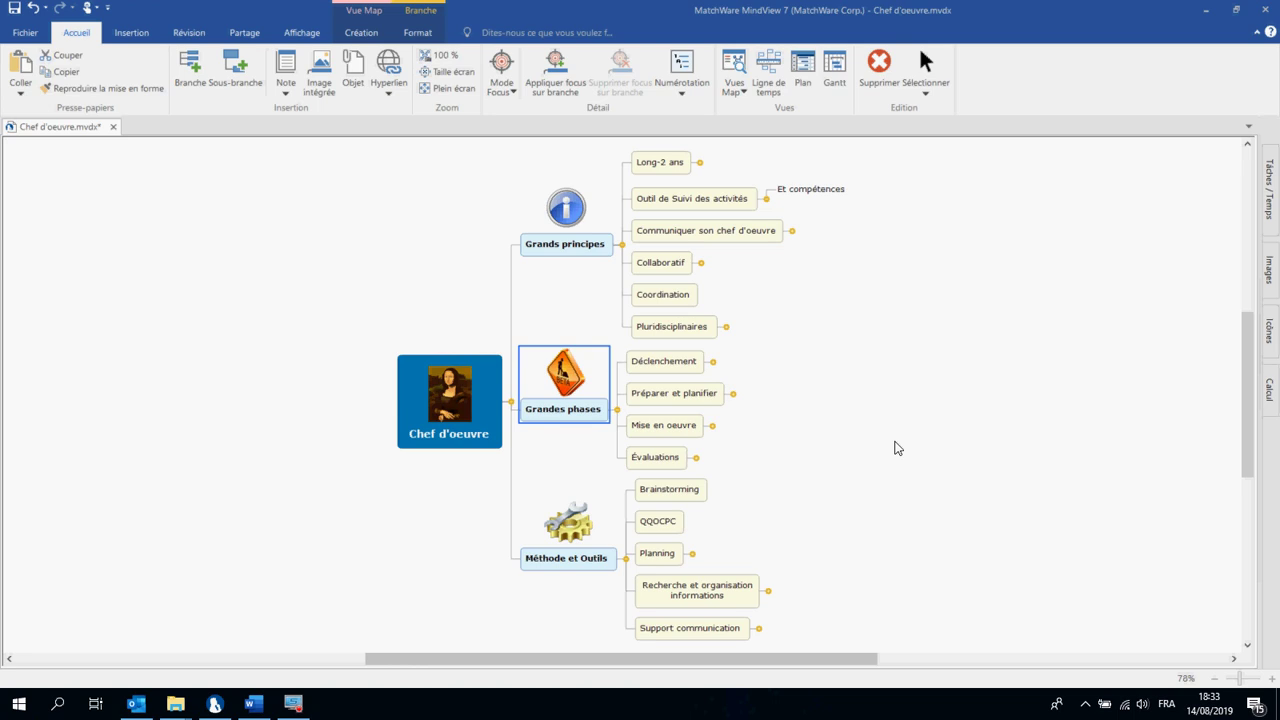
- View the Grandes phases and Méthode et Outils branches in focus one after the other, returning to the full map each time
click(572, 70)
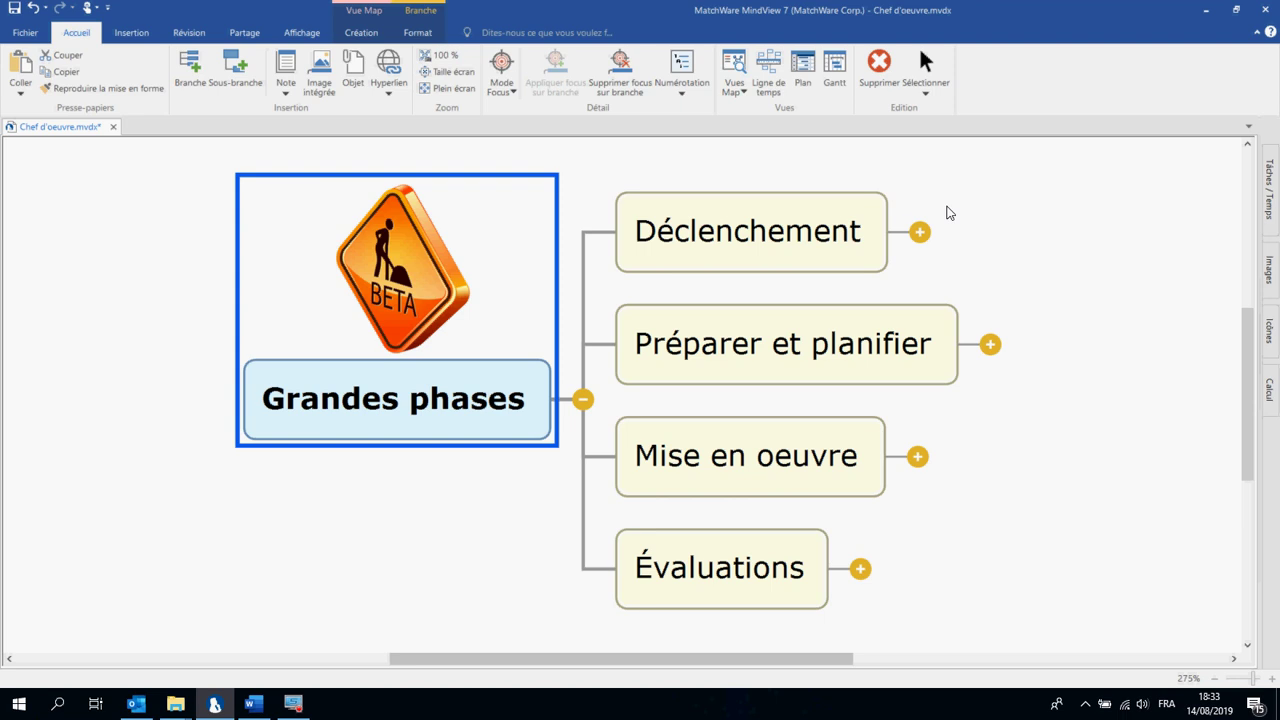
click(634, 72)
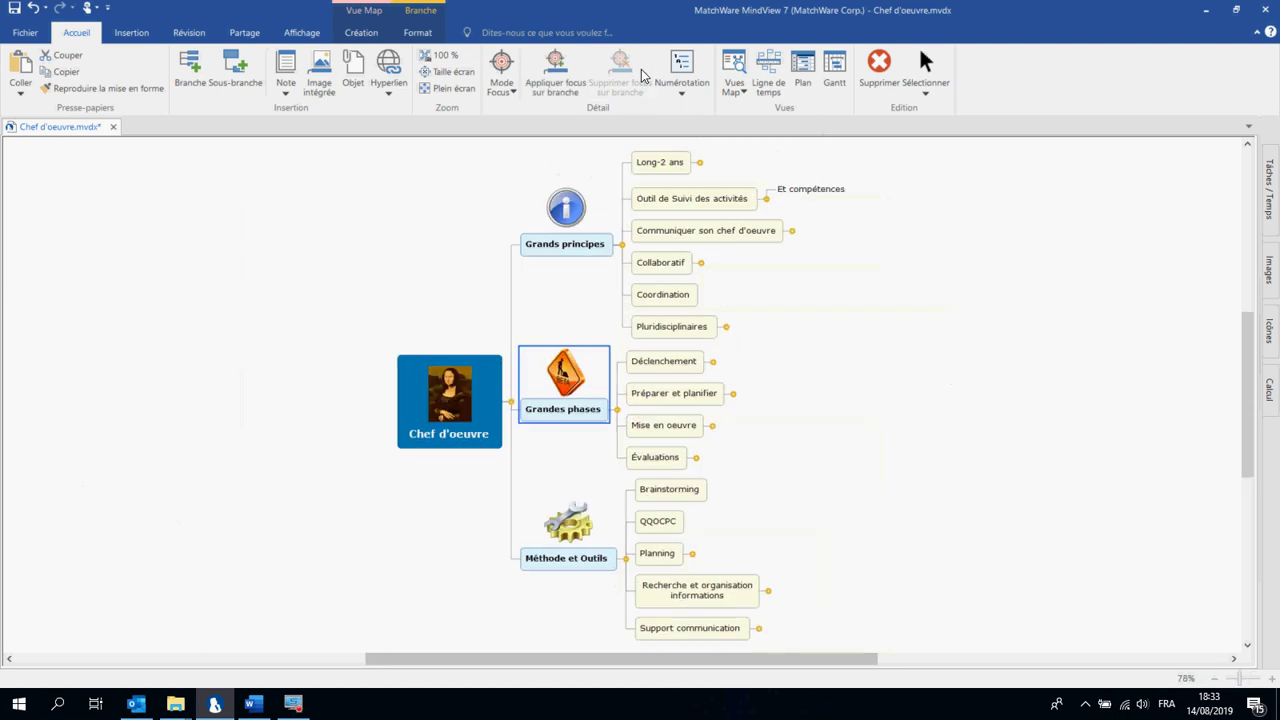
click(597, 551)
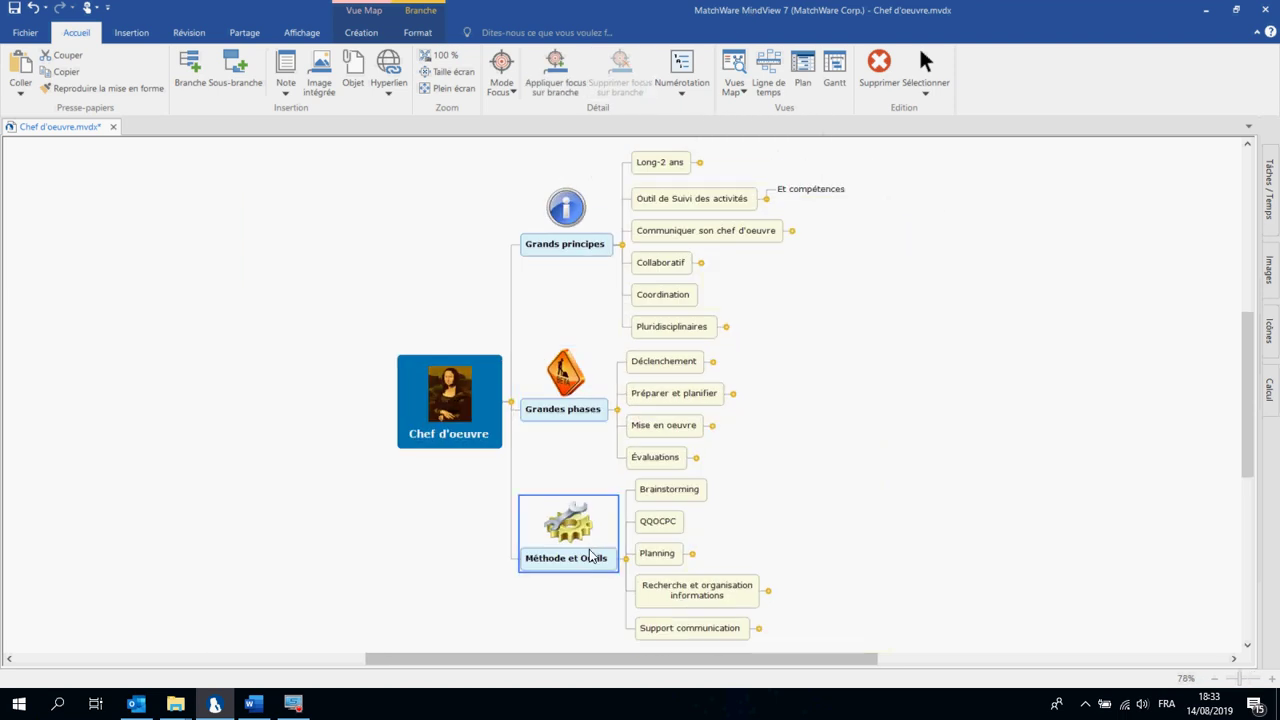
click(540, 70)
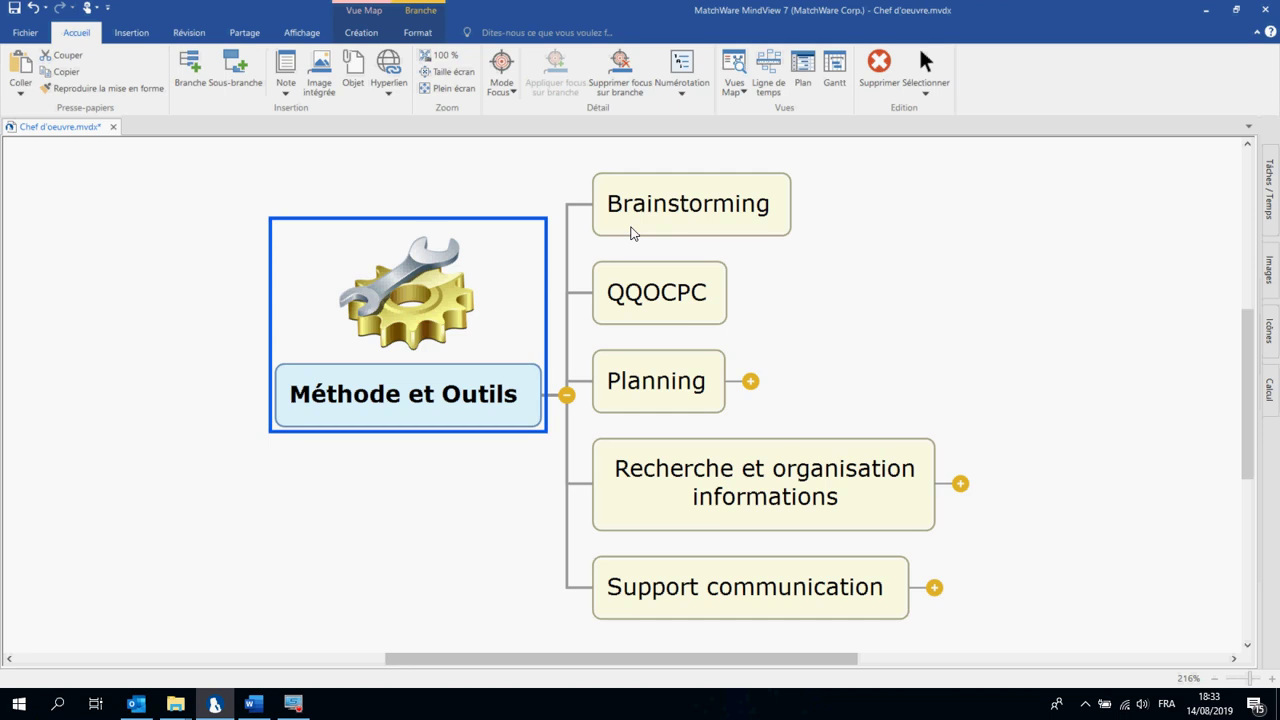
click(621, 90)
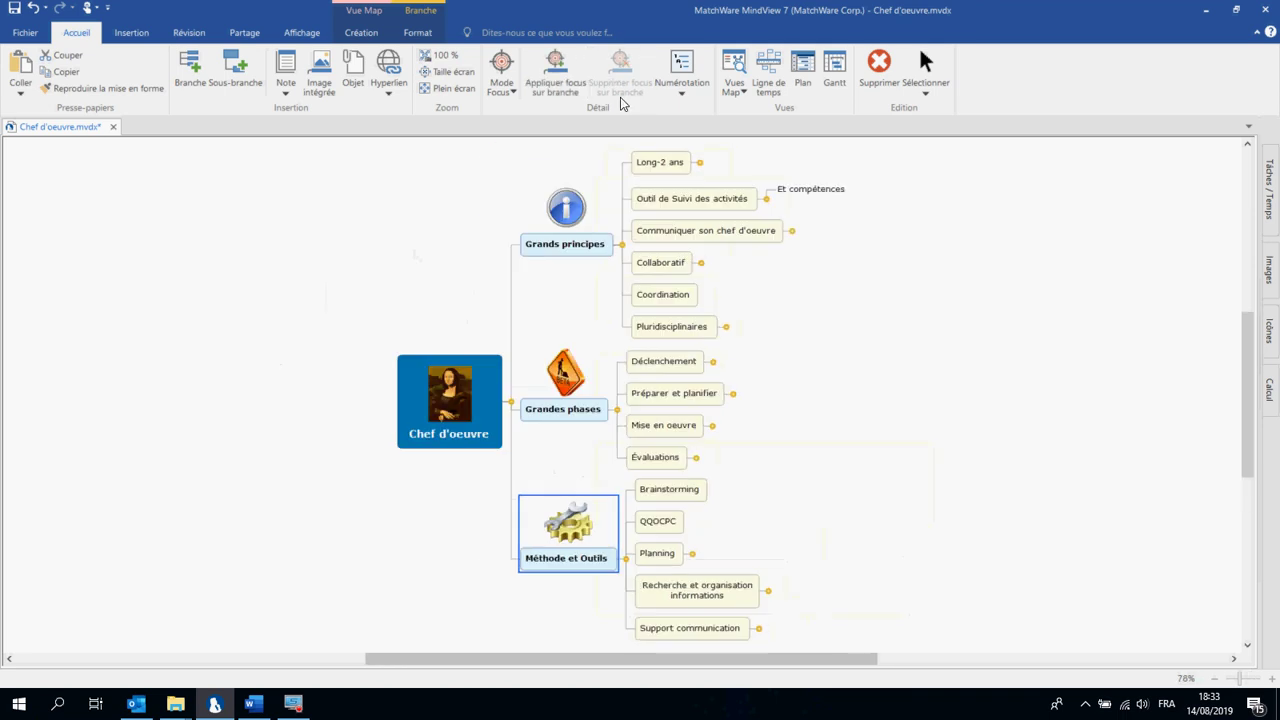
click(590, 397)
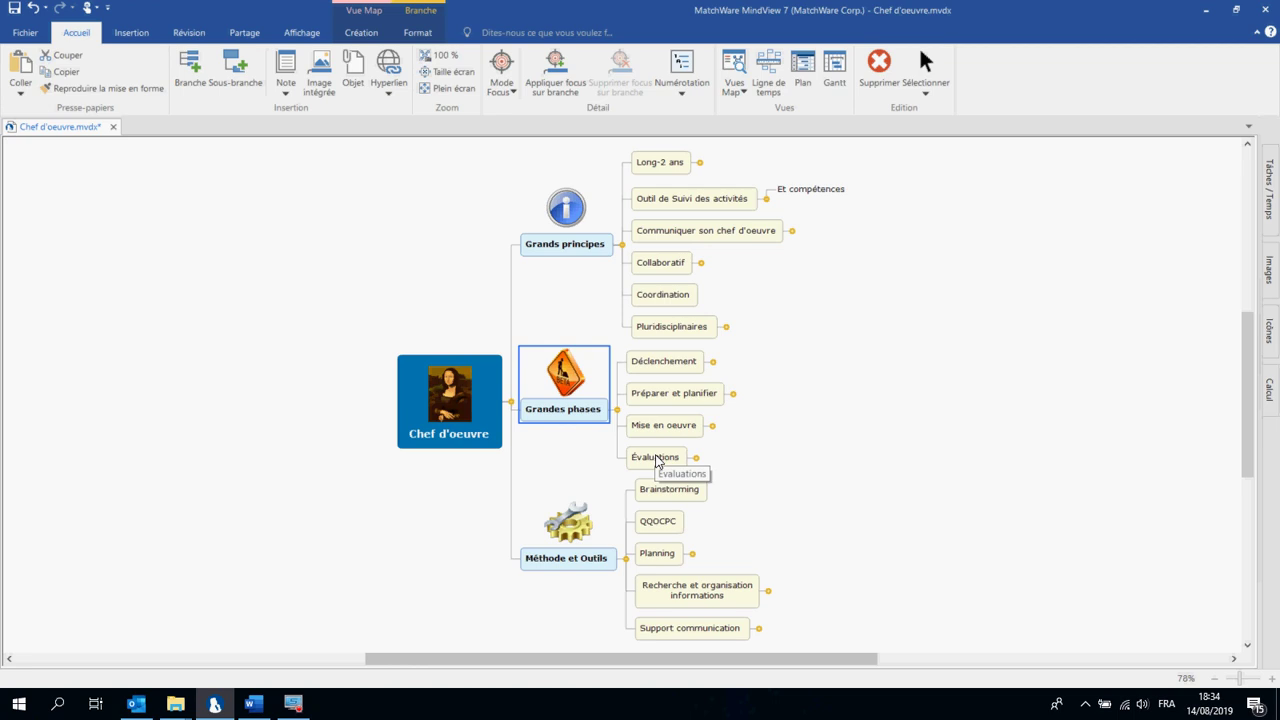
- Create a new blank mind map and set its proofing language to French (European)
click(26, 36)
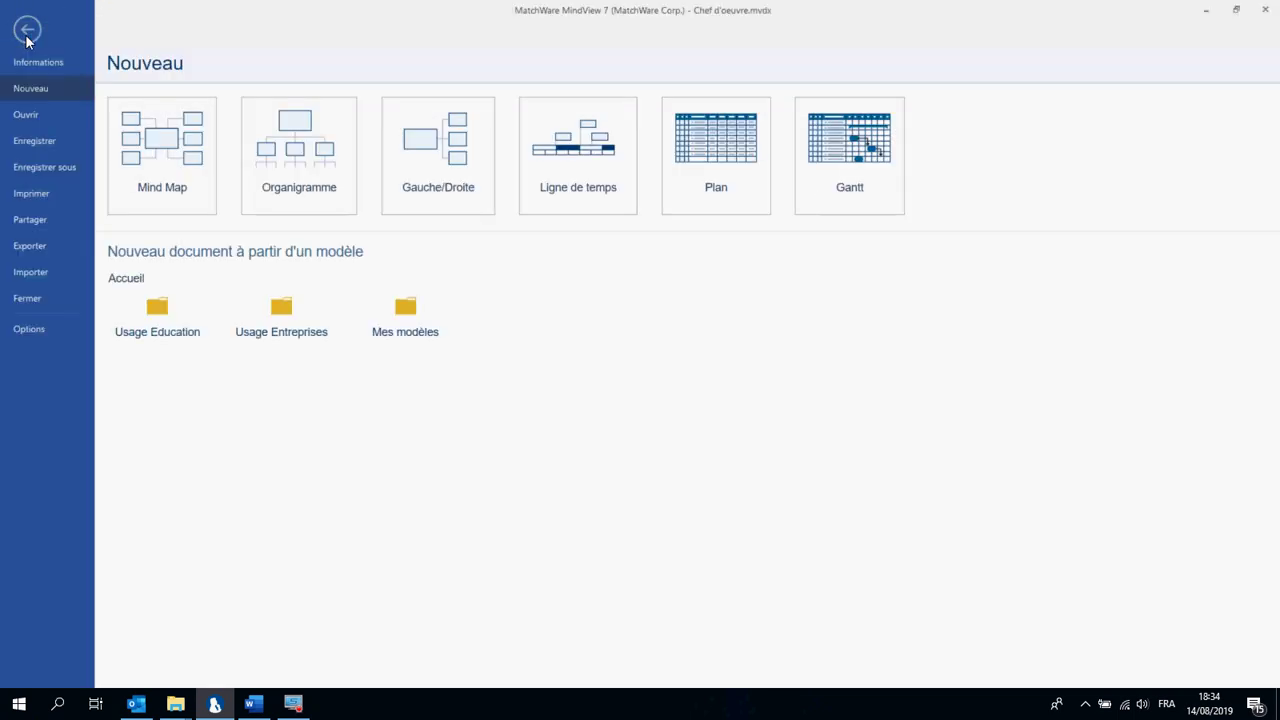
key(Escape)
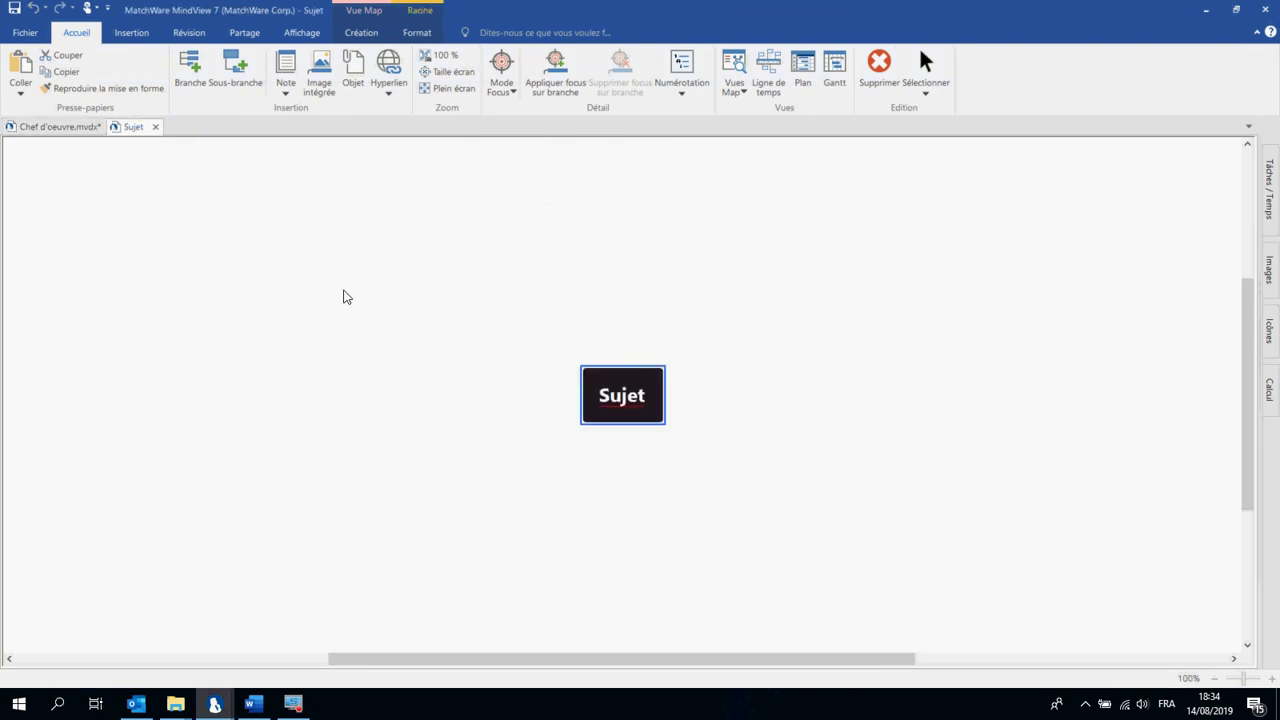
click(365, 34)
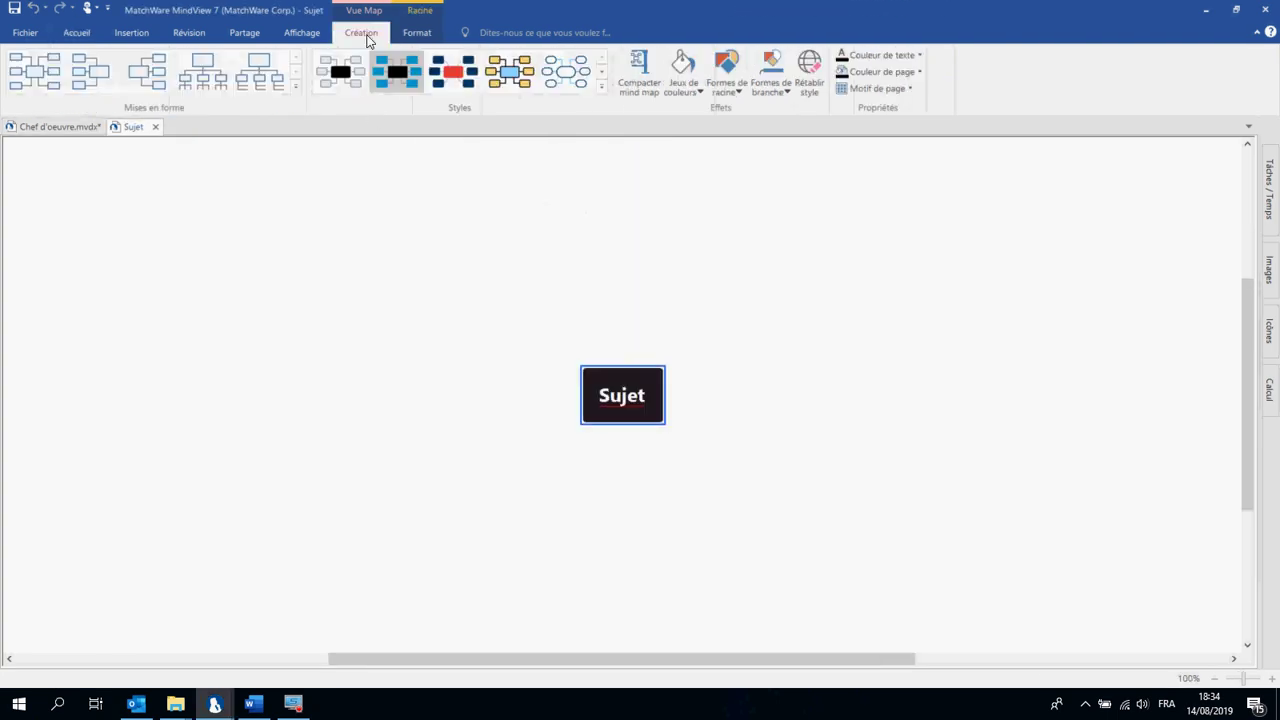
click(302, 28)
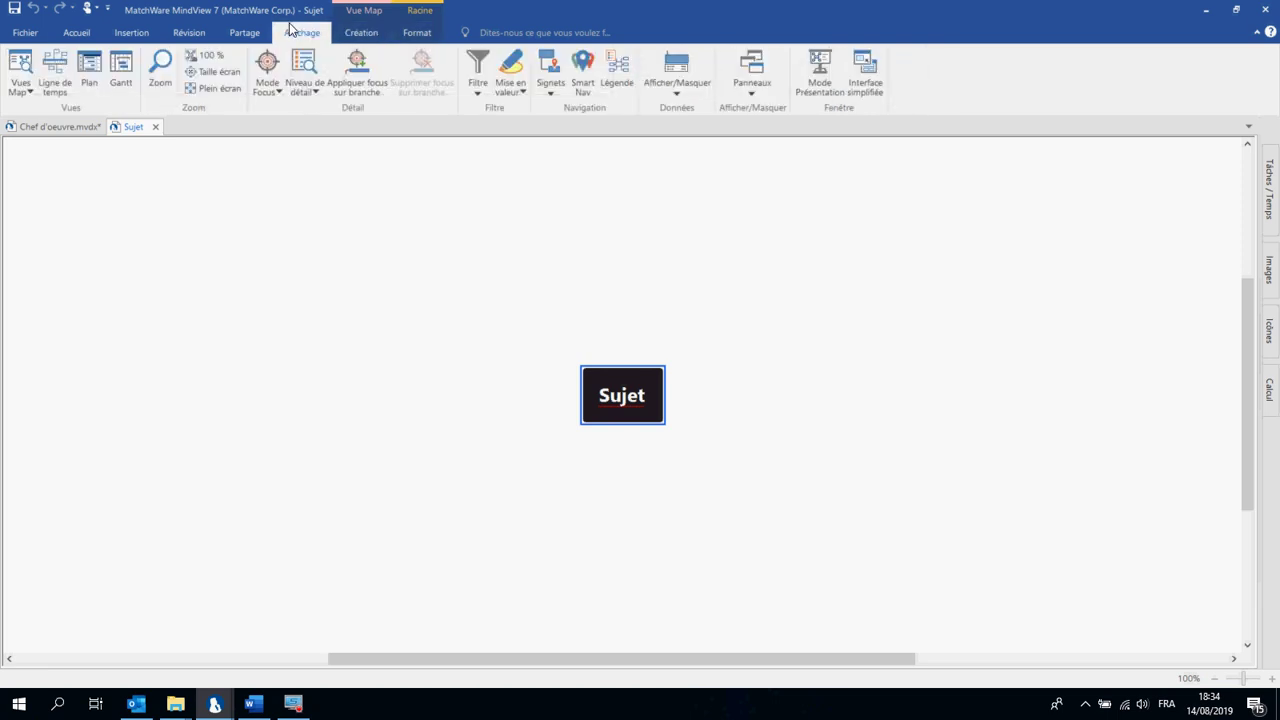
click(209, 33)
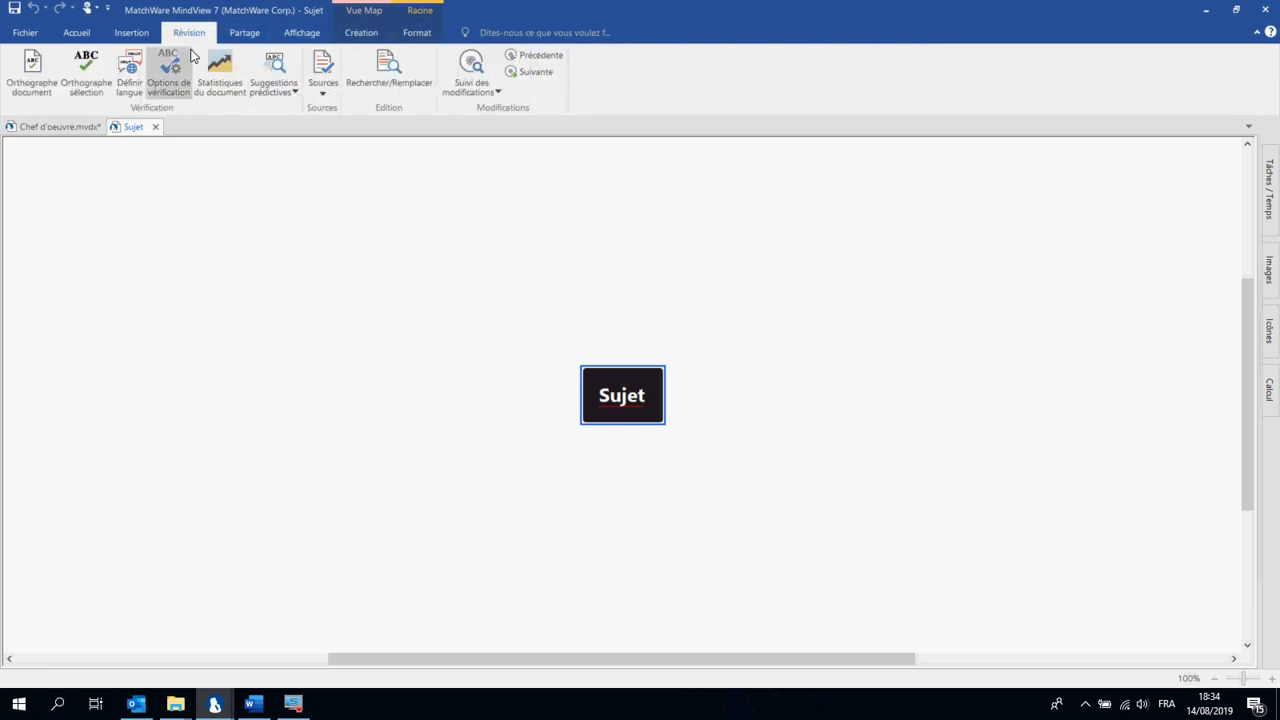
click(130, 75)
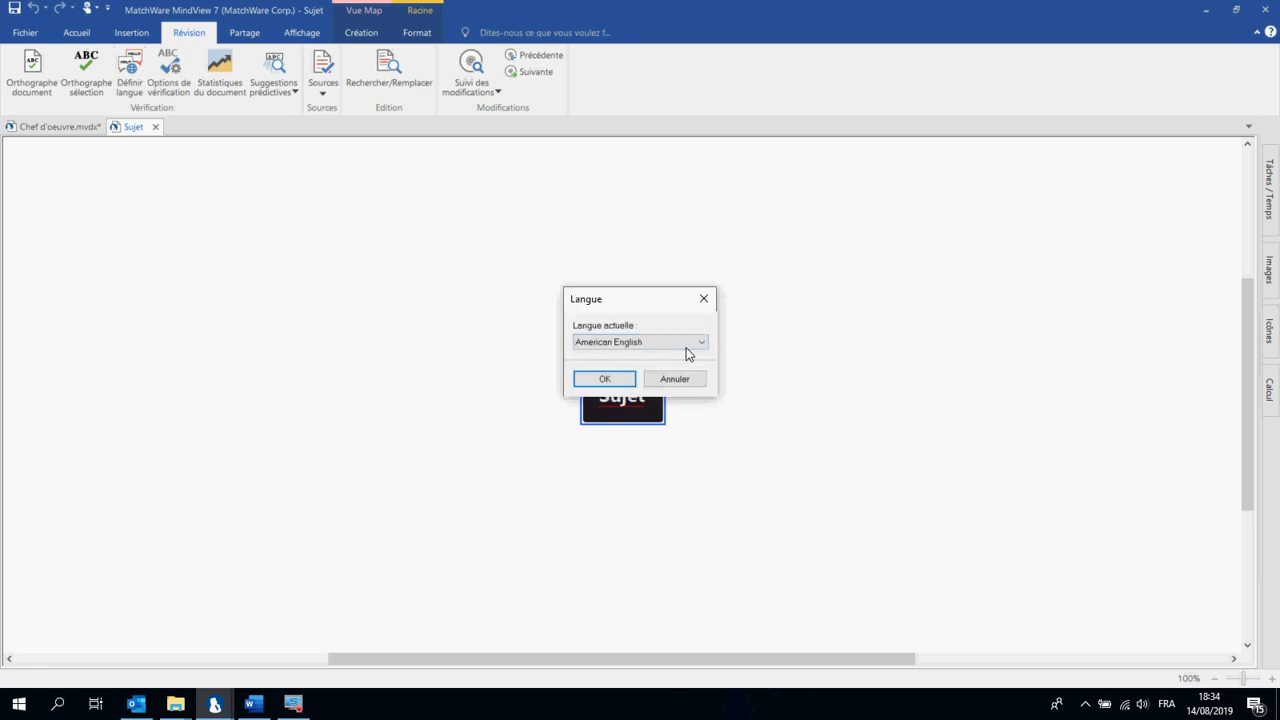
click(688, 346)
click(626, 419)
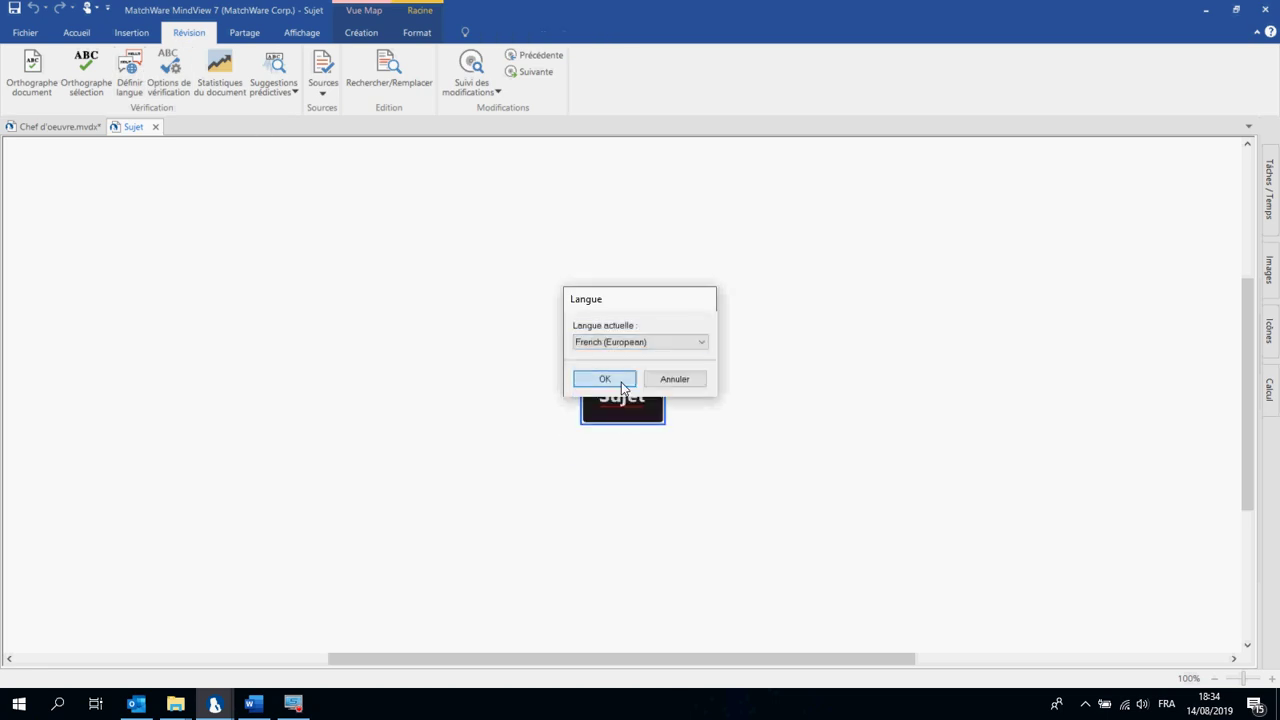
click(604, 379)
- Rename the central topic of the new map to "Construction robot"
click(73, 31)
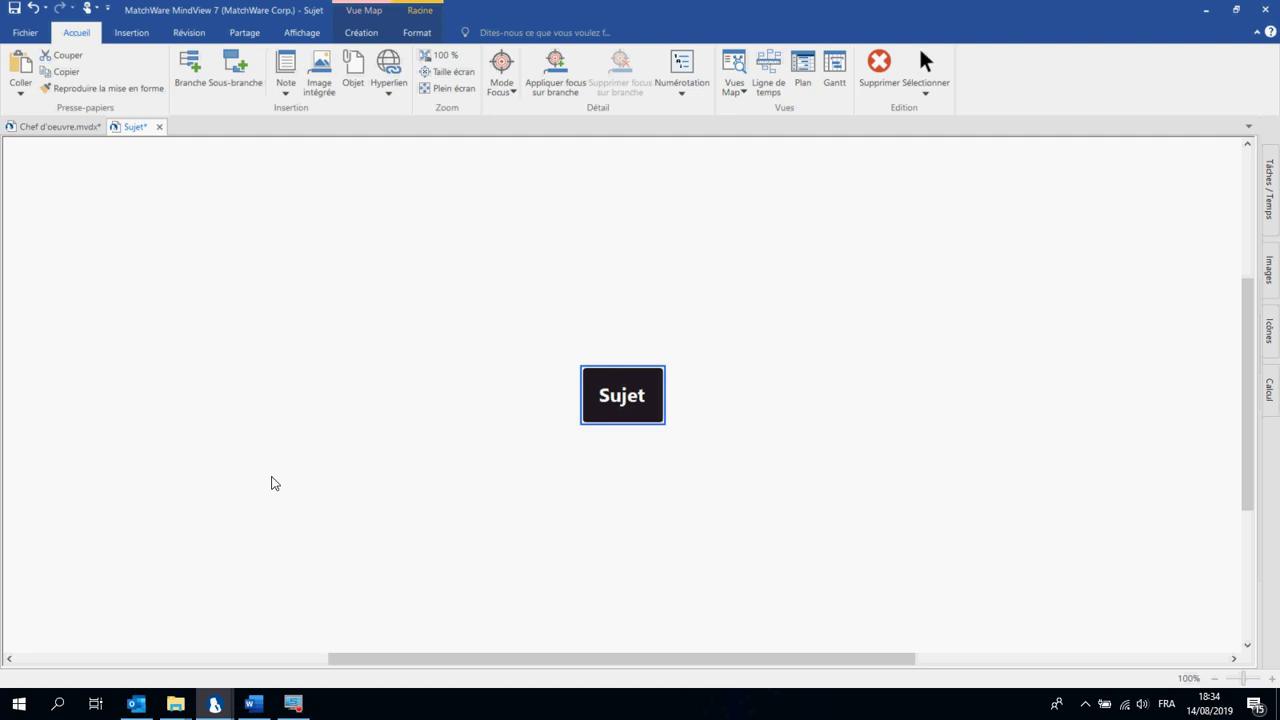
double_click(609, 398)
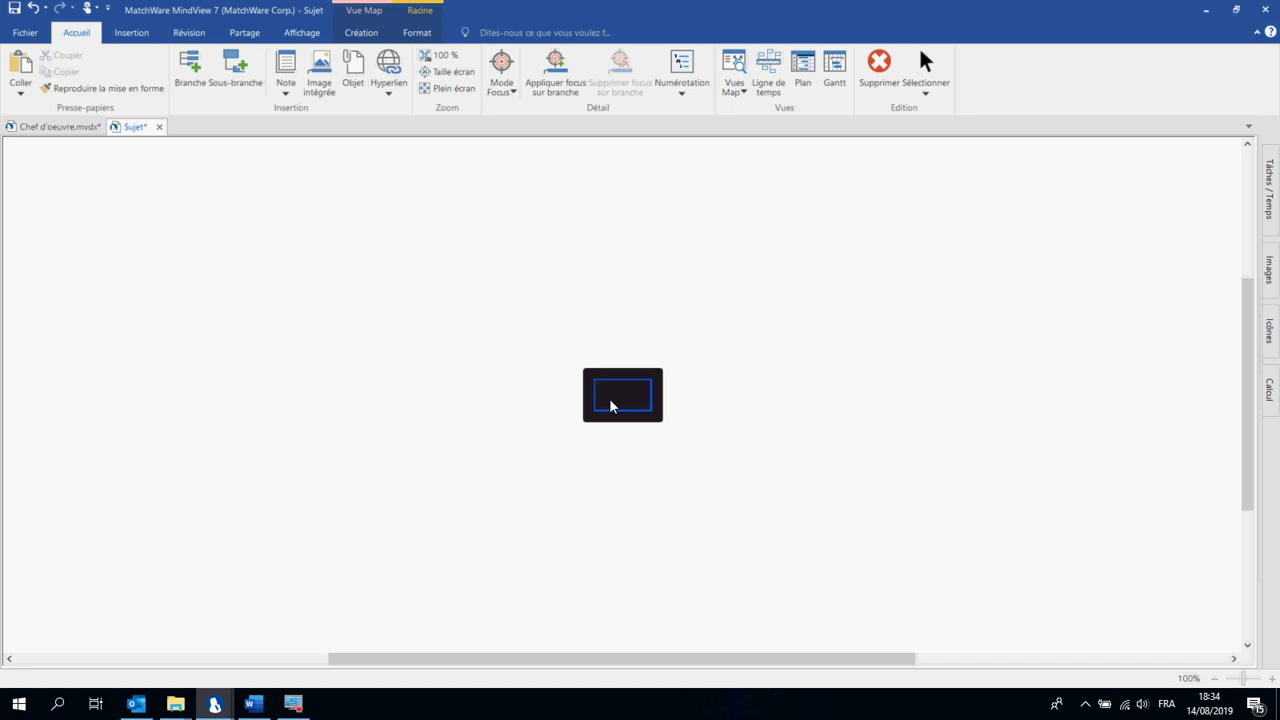
text(Construction robo)
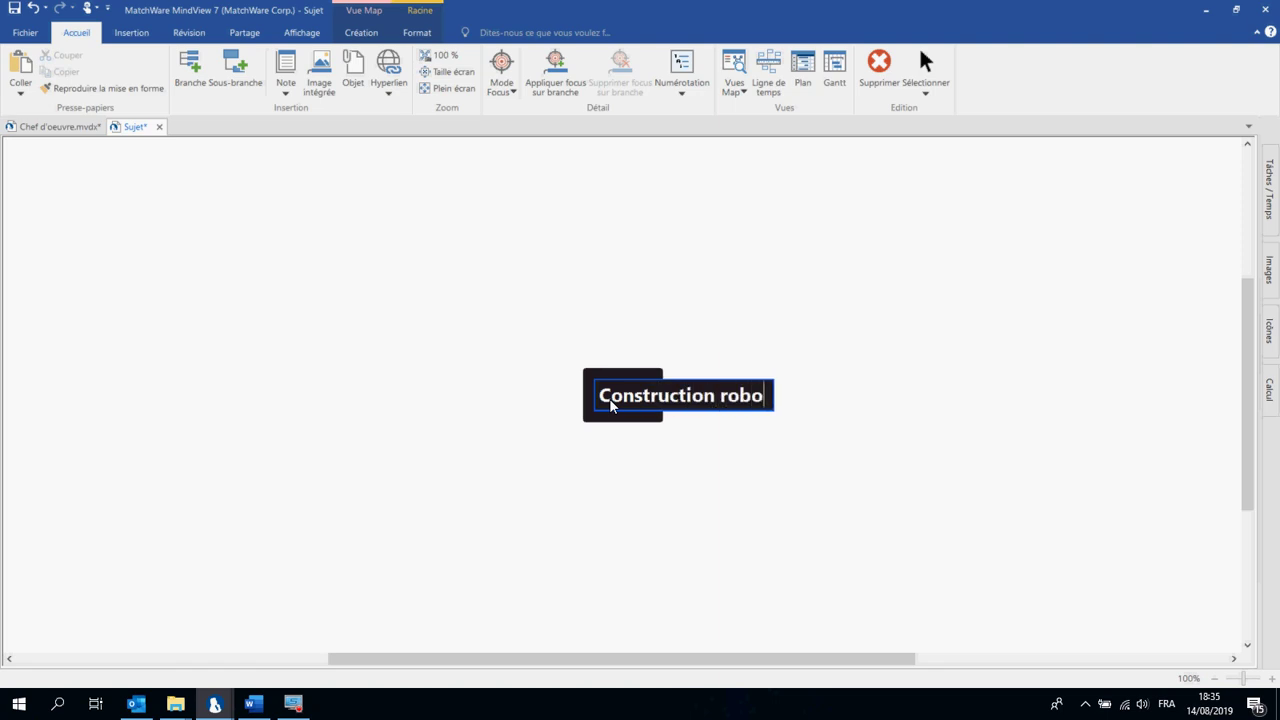
text(t)
key(Return)
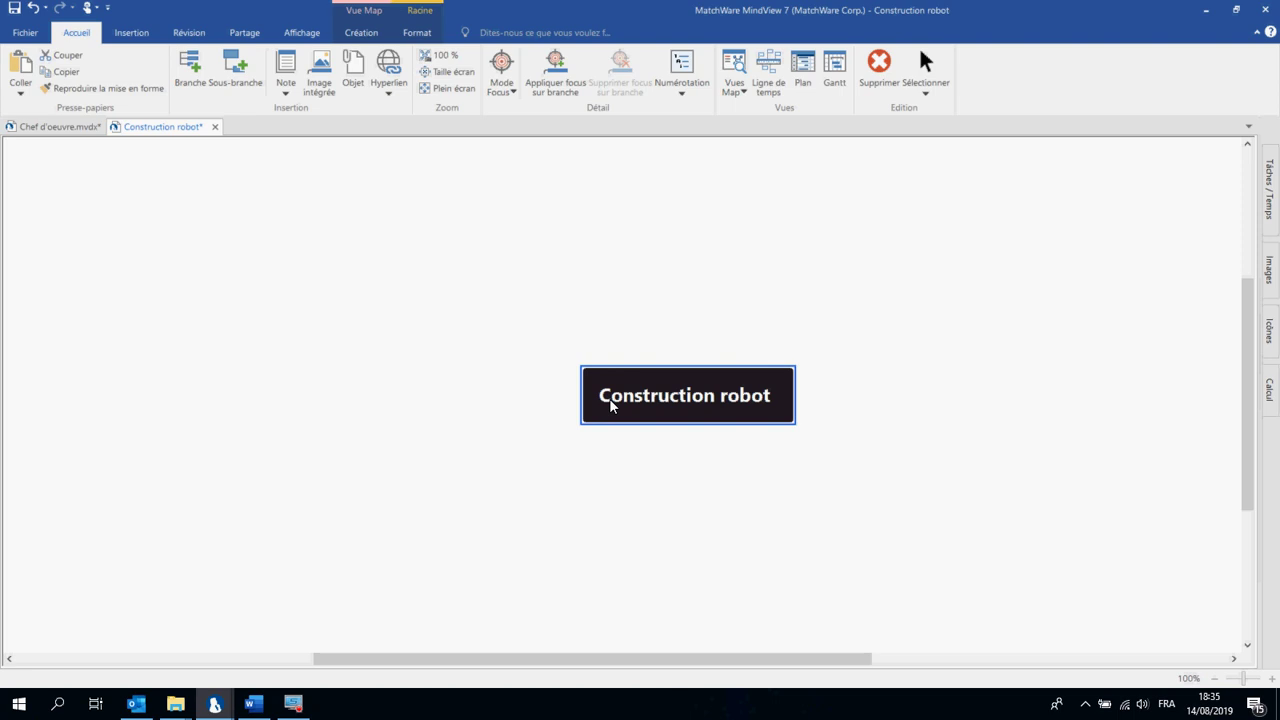
- Add a first main branch named "Faisabilité" to the central topic
click(238, 79)
text(F)
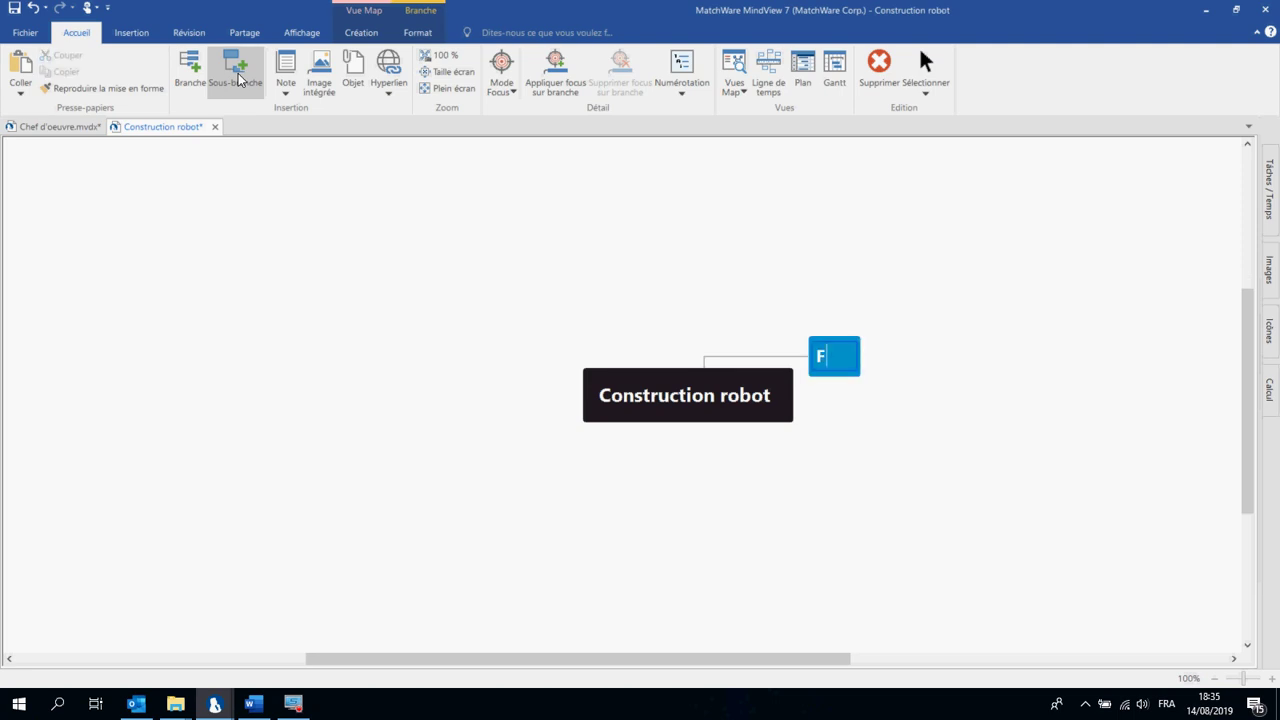
text(aisabilité)
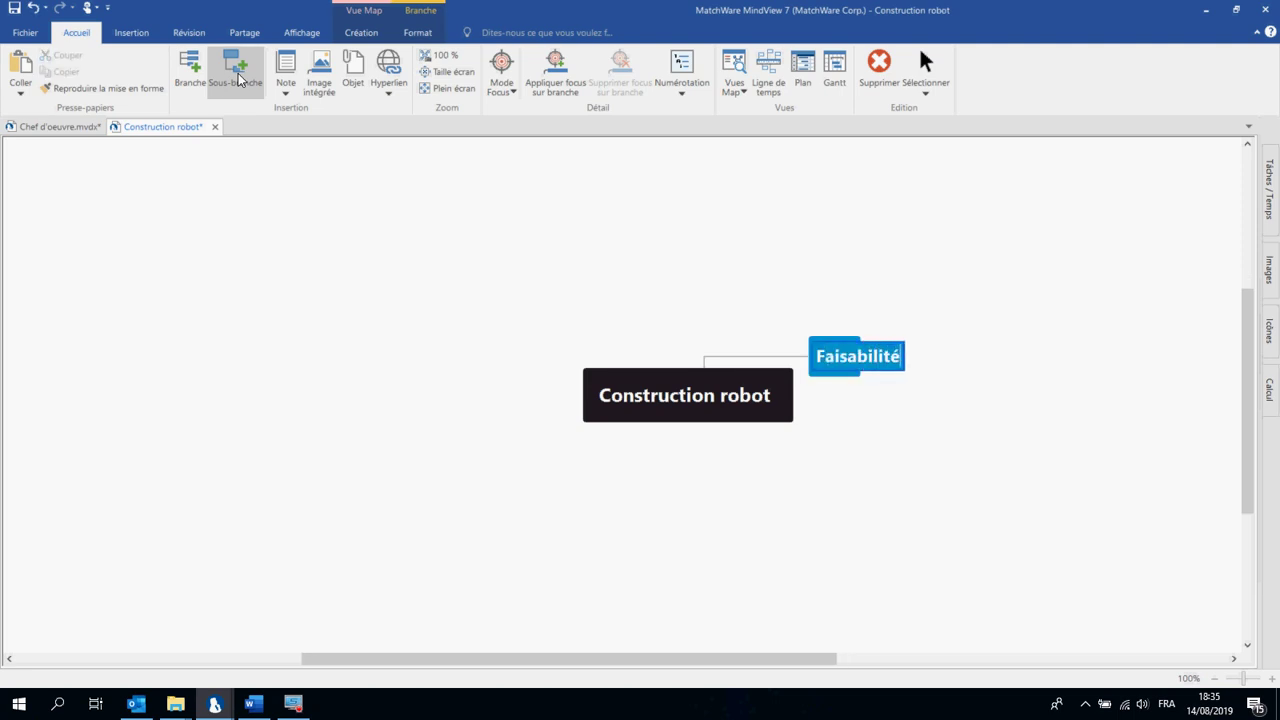
key(Return)
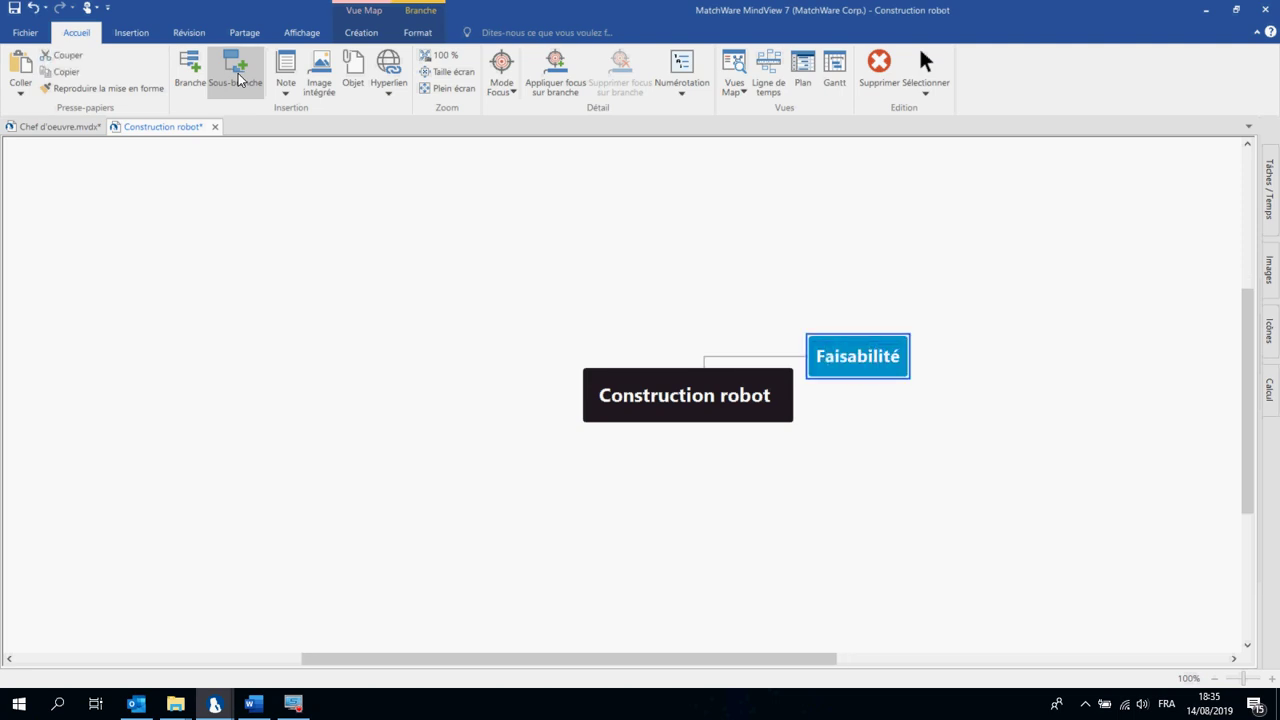
- Add a sub-branch named "Analyser cahier des charges" under Faisabilité
click(238, 79)
text(CA)
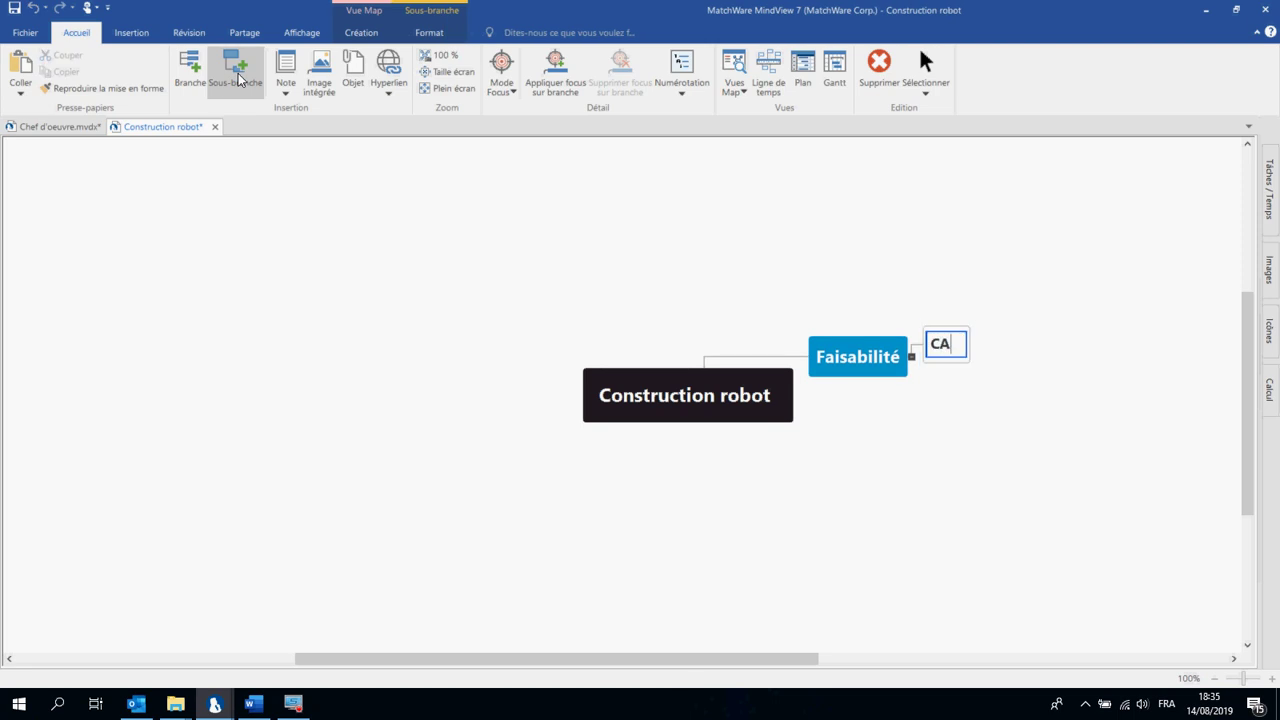
key(BackSpace)
key(BackSpace)
text(Analyser cah)
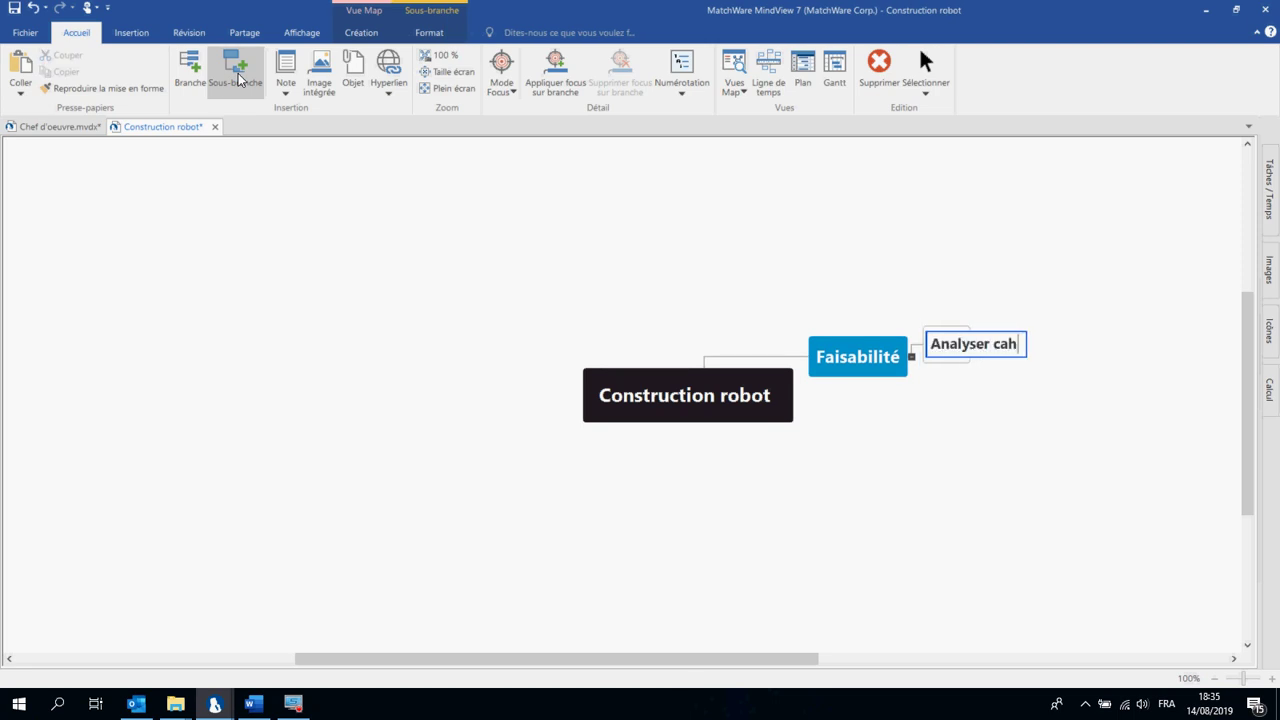
text(ier des charges)
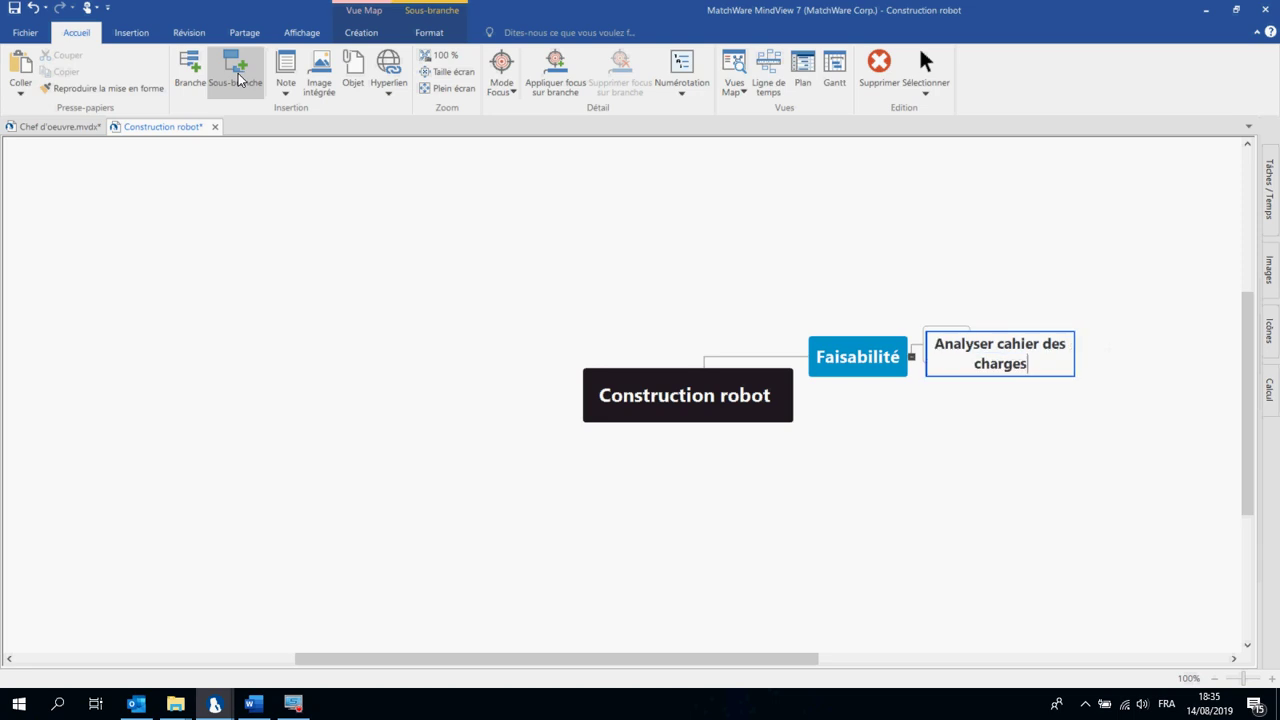
key(Return)
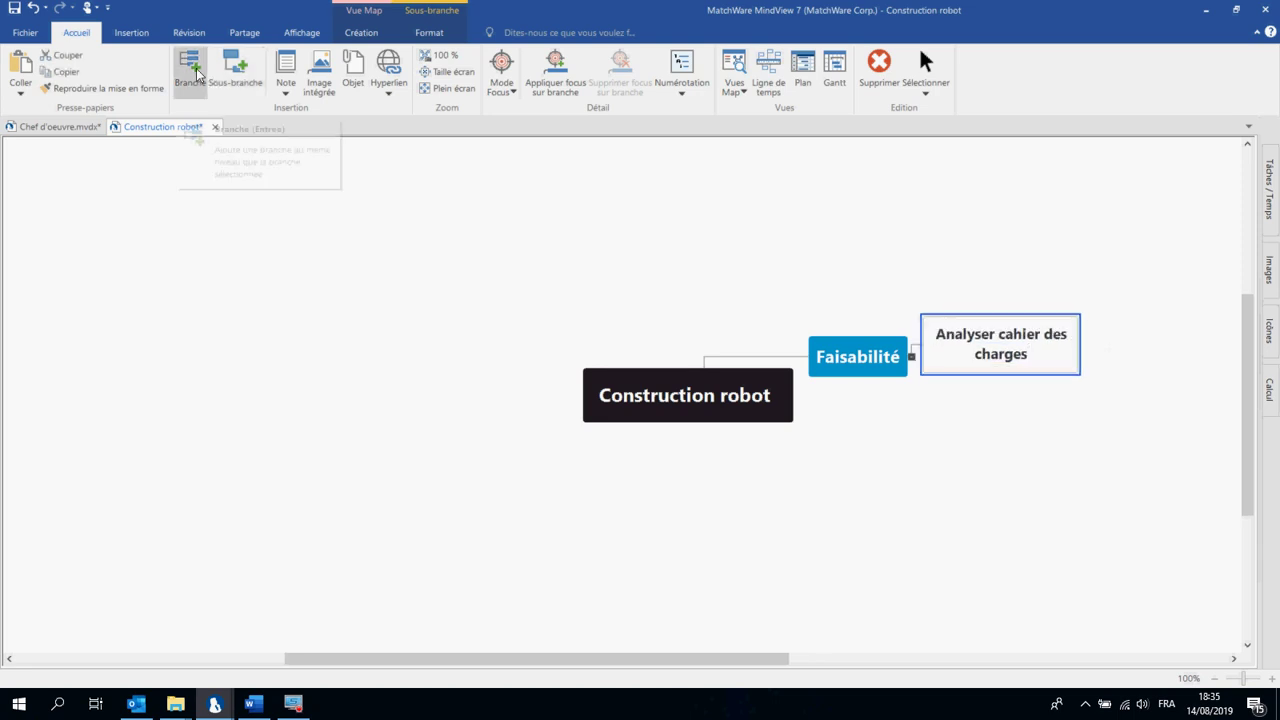
- Add two more sub-branches, "Croquis" and "Budget", under Faisabilité at the same level as Analyser cahier des charges
click(198, 72)
text(C)
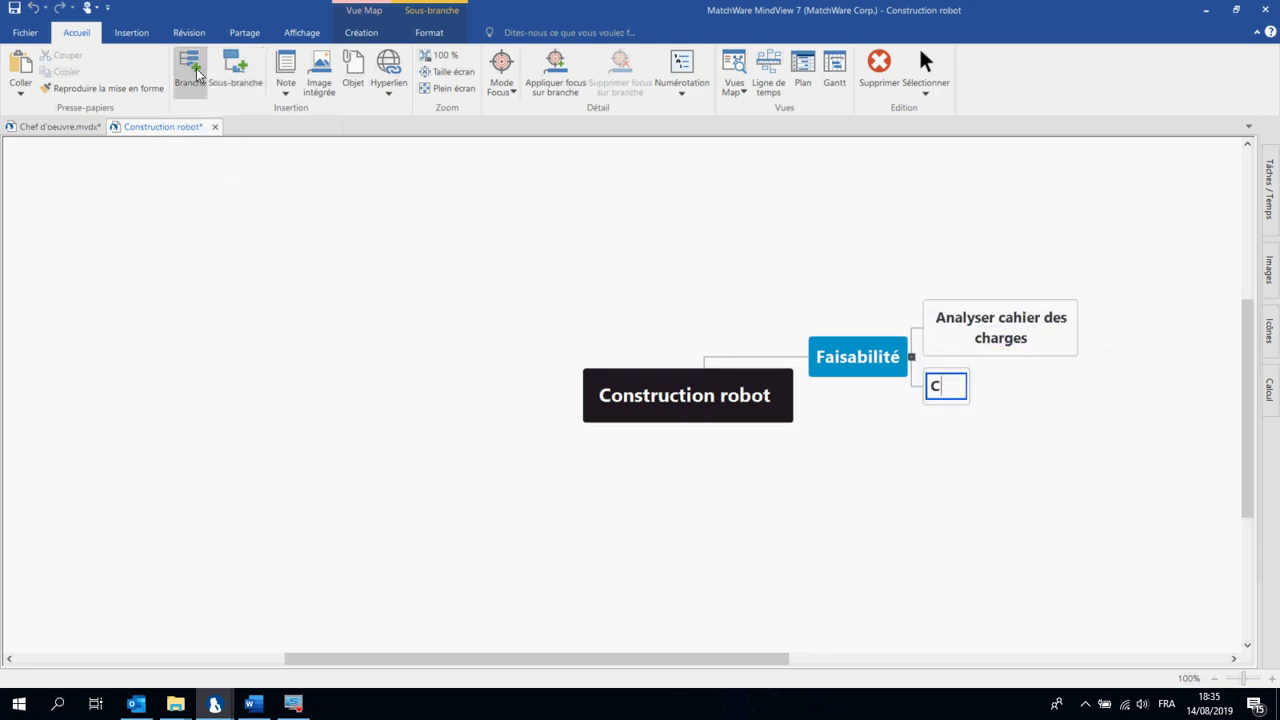
text(roquis)
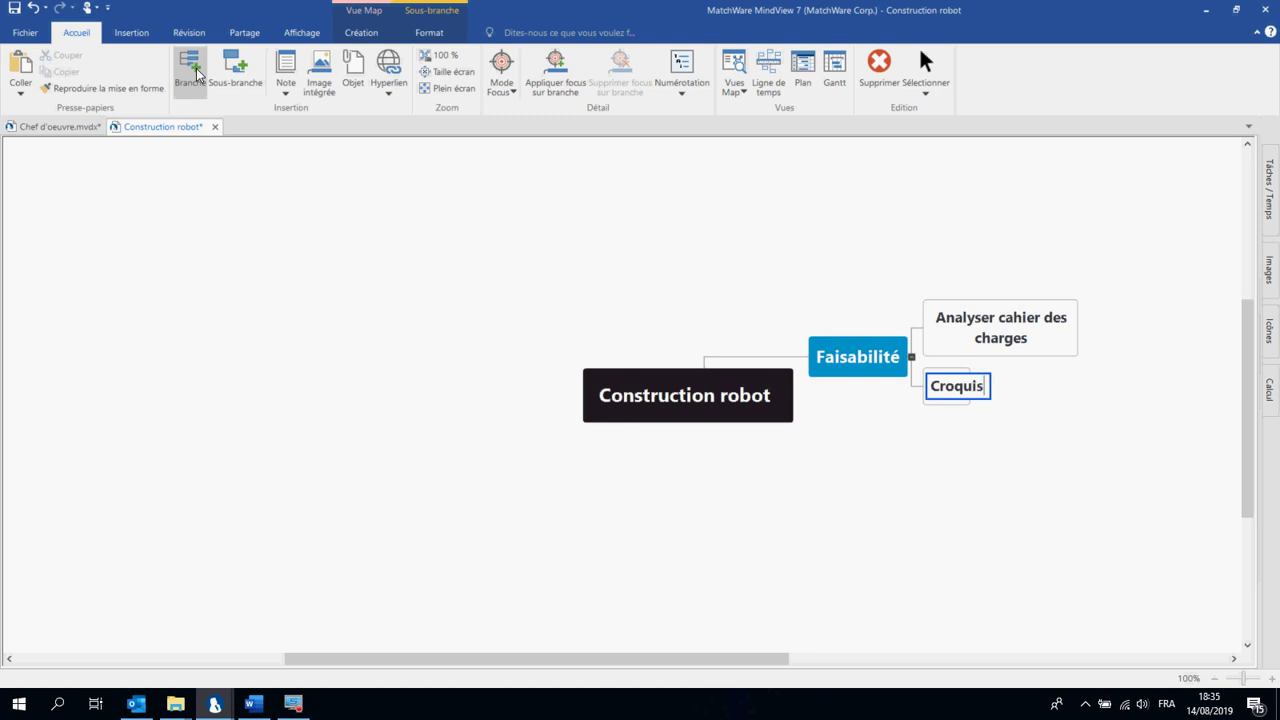
key(Return)
click(198, 72)
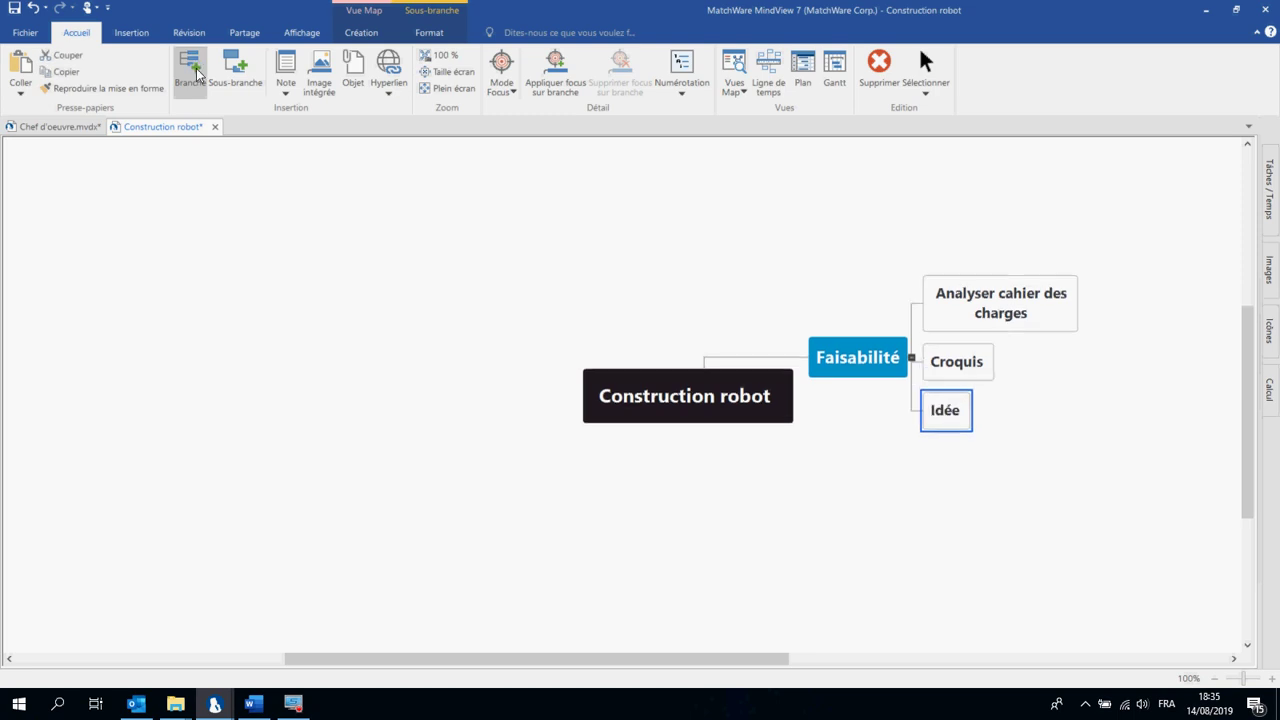
text(V)
key(BackSpace)
text(B)
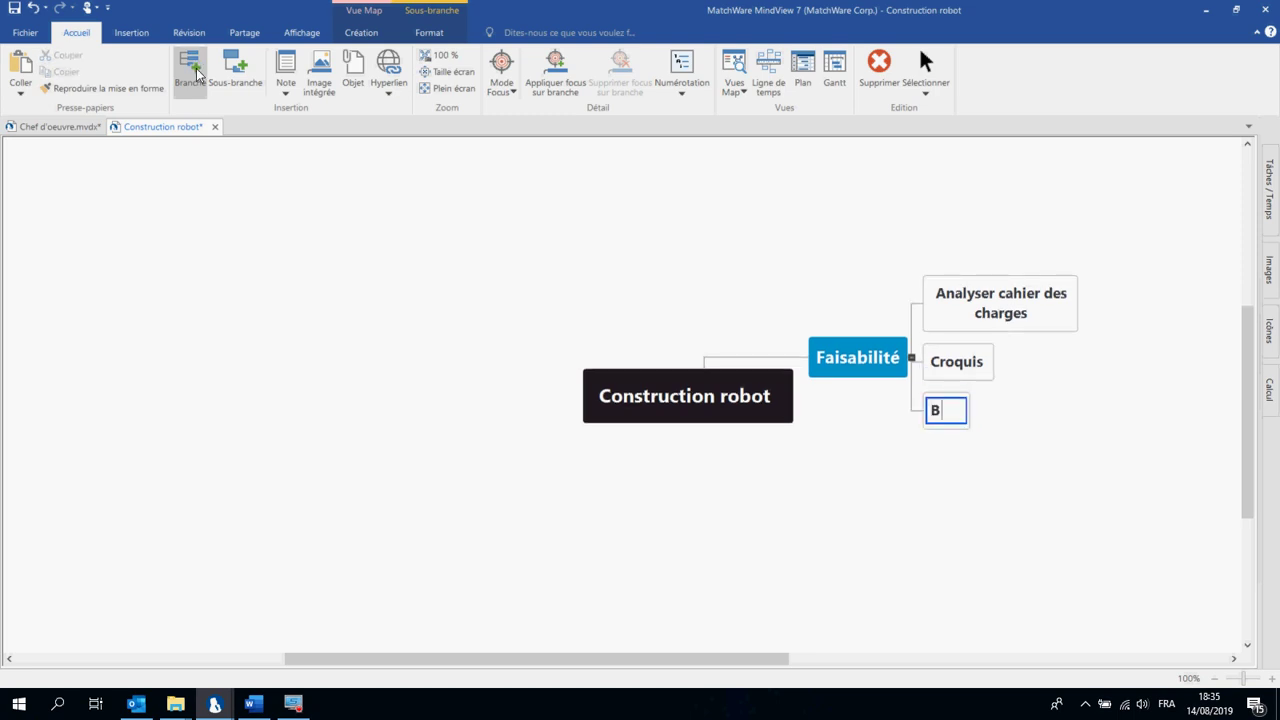
text(udget)
key(Return)
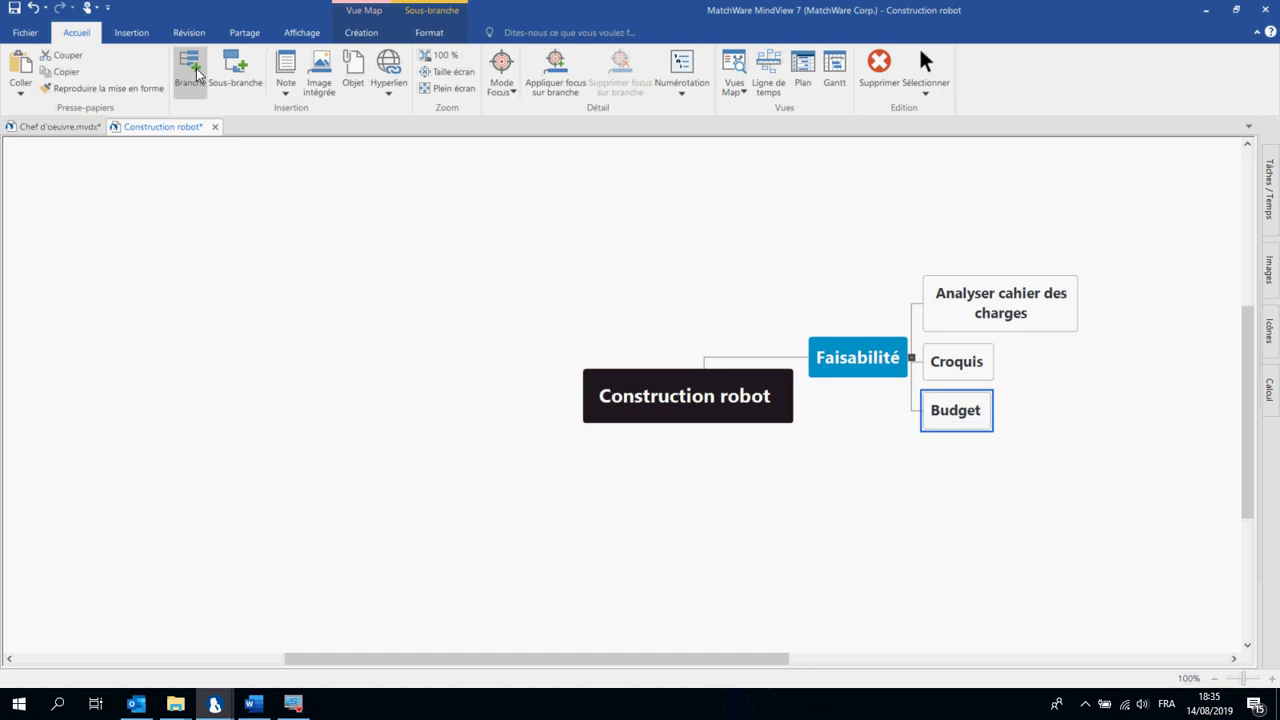
- Add a main branch named "Choix des éléments" at the same level as Faisabilité
click(865, 378)
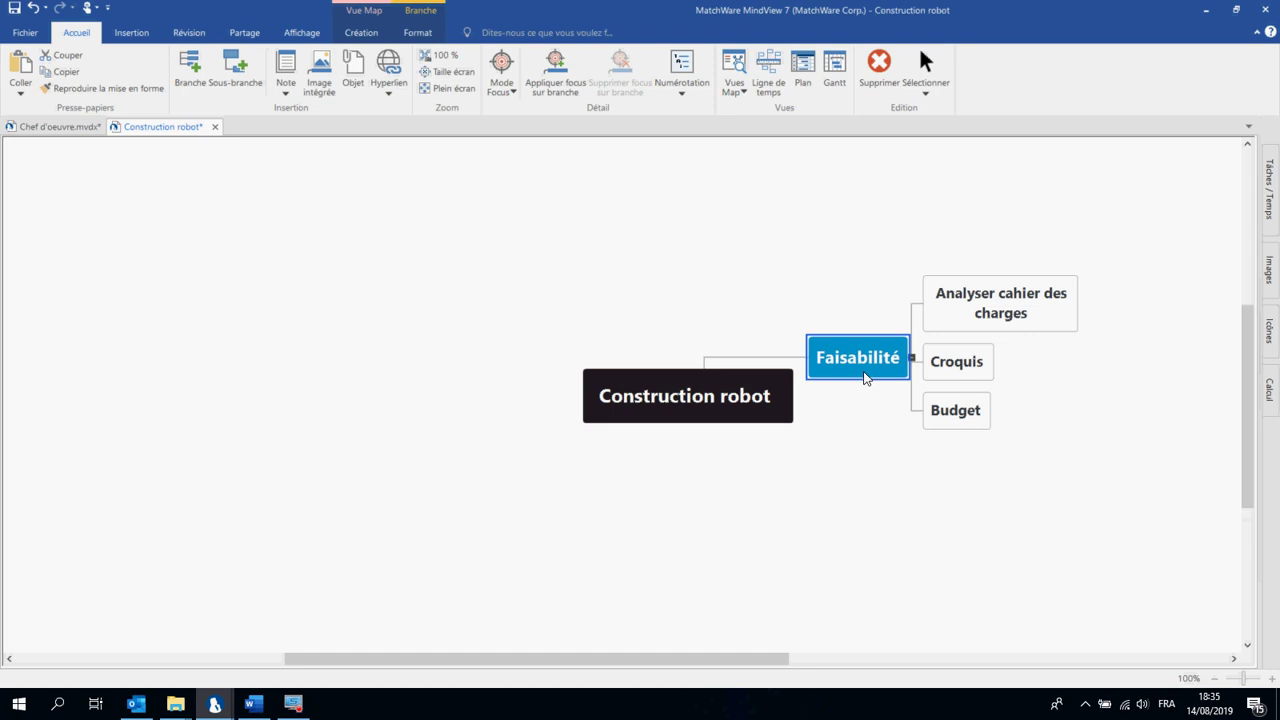
key(ctrl+z)
text(C)
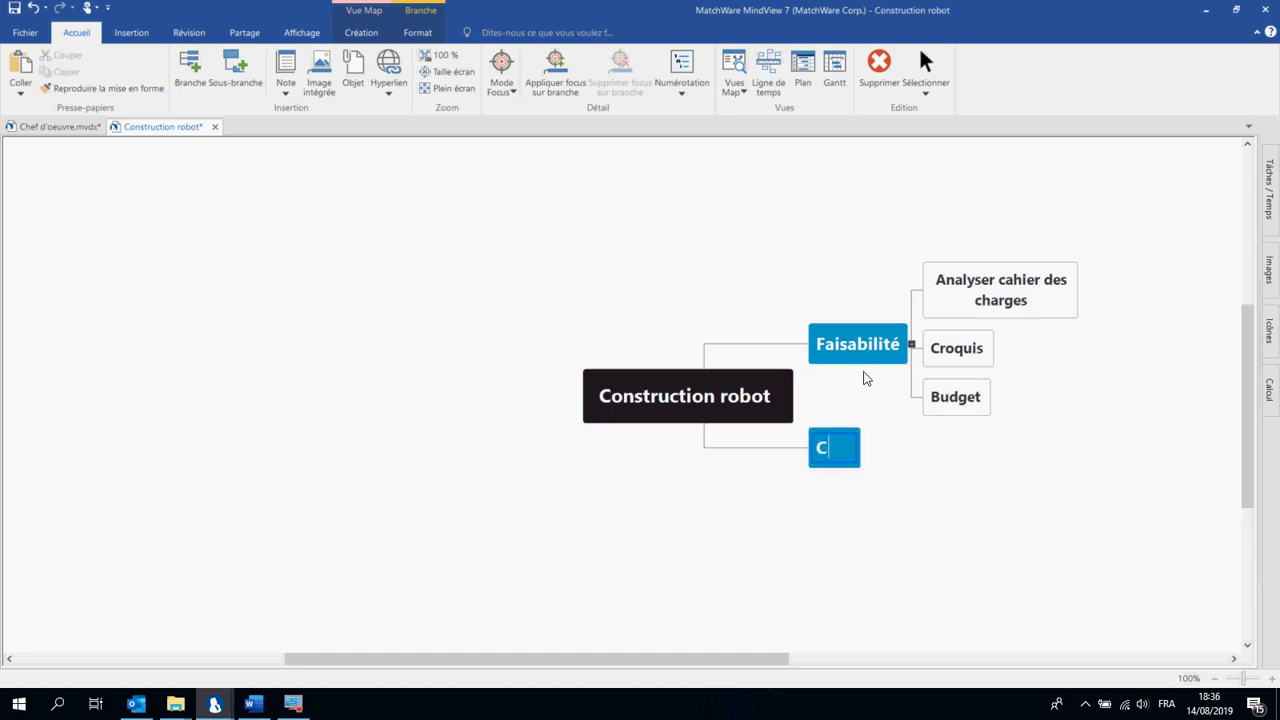
key(BackSpace)
text(Choix de)
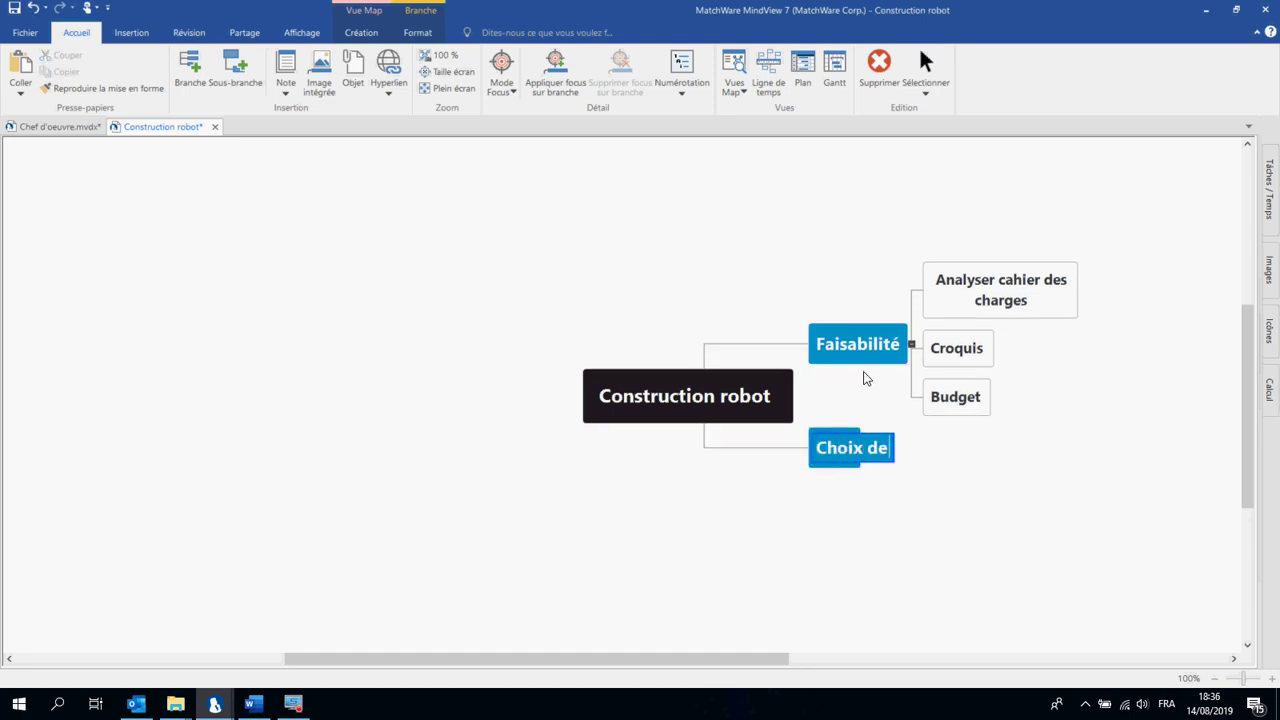
text(s éléments)
key(Return)
- Add a main branch named "Dessin industriel" after Choix des éléments
key(Return)
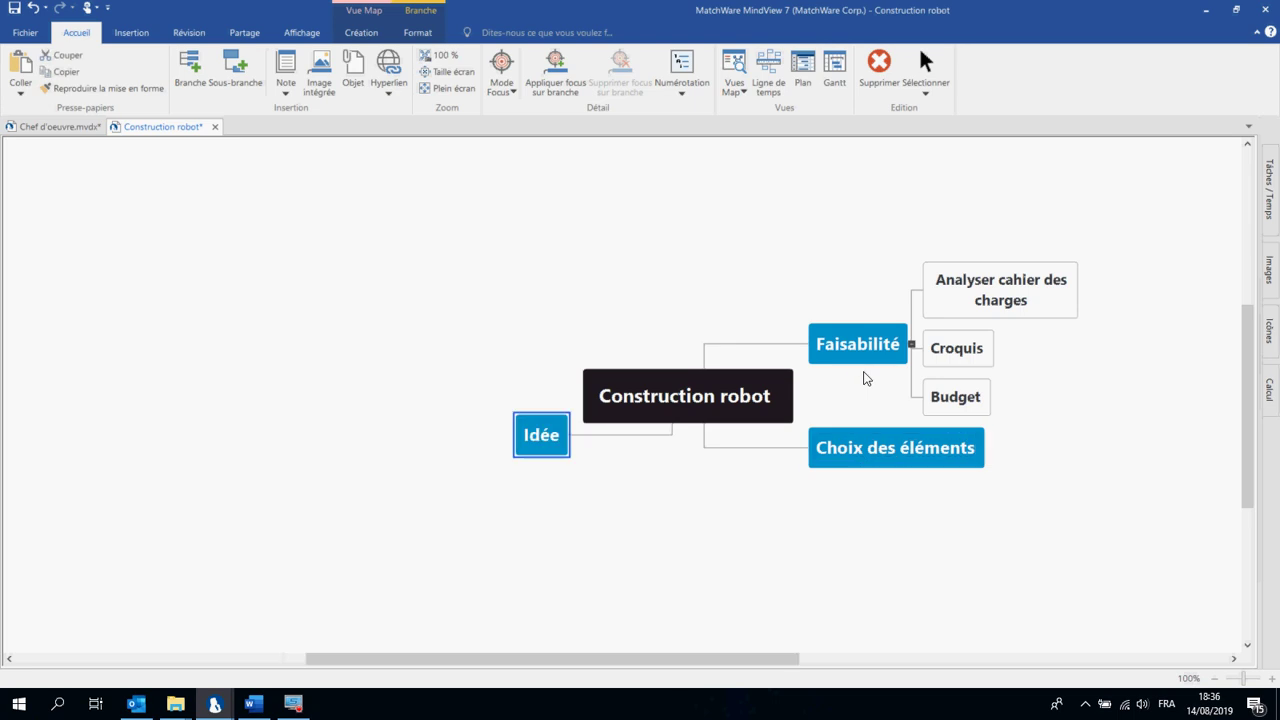
text(Dessin ind)
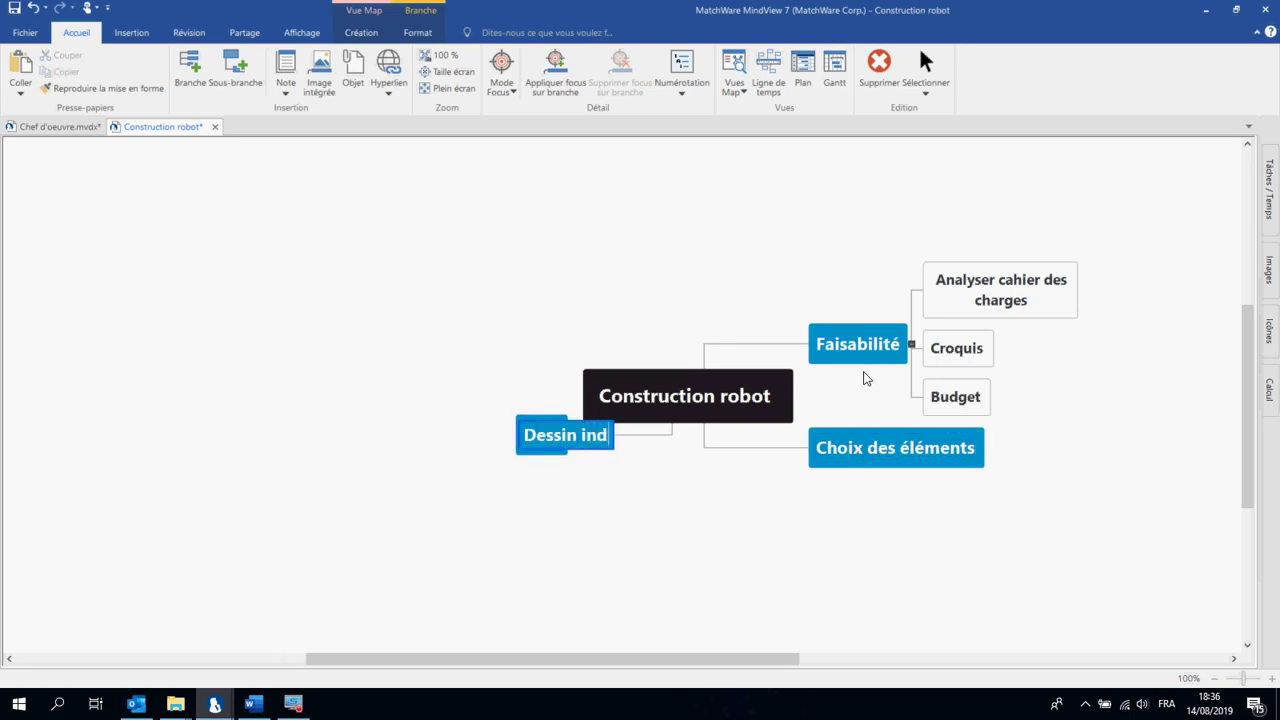
text(ustriel)
key(Return)
- Add a main branch named "Echantillon" after Dessin industriel
key(Return)
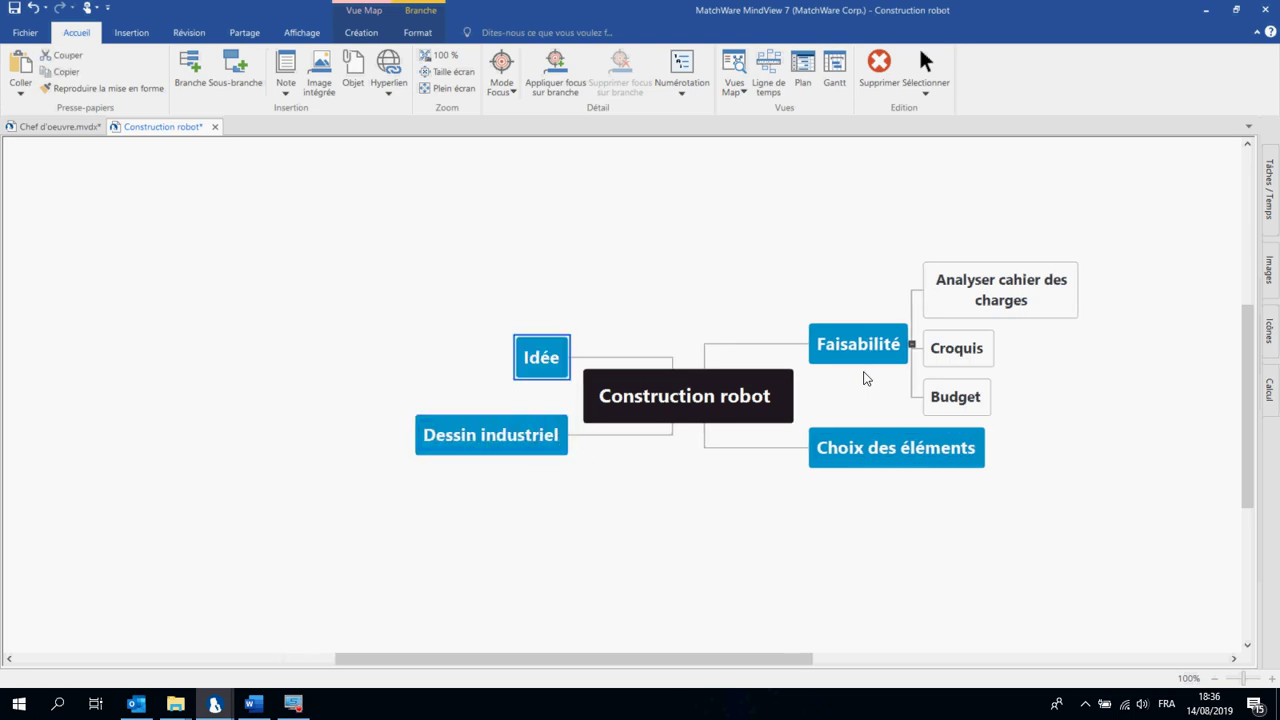
text(Echantil)
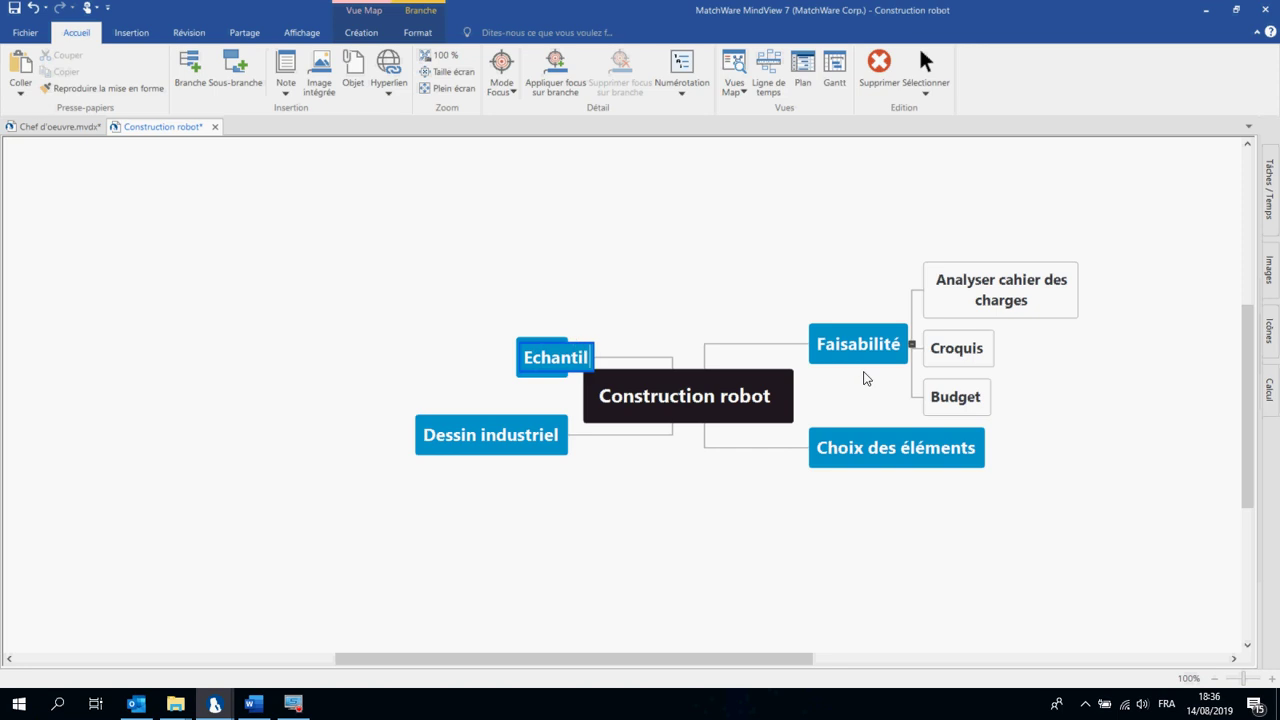
text(lon)
key(Return)
- Add a main branch named "Microprocesseurs" after Echantillon
key(Return)
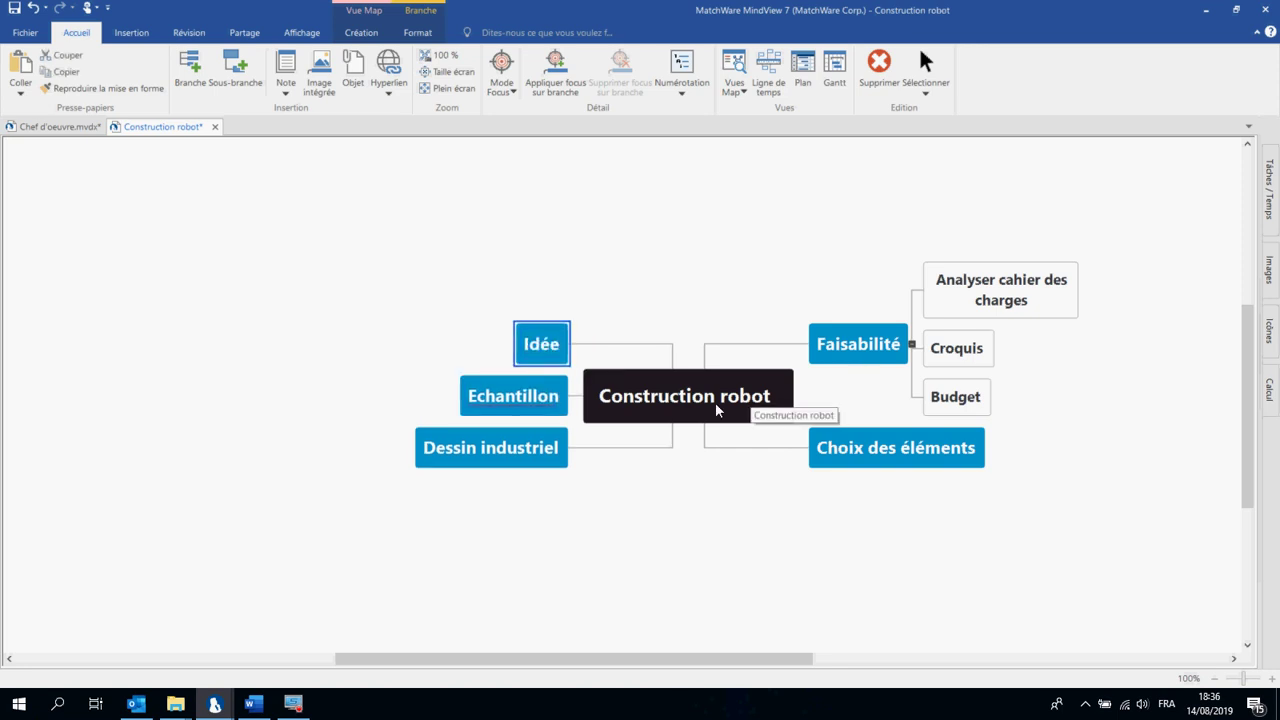
text(A)
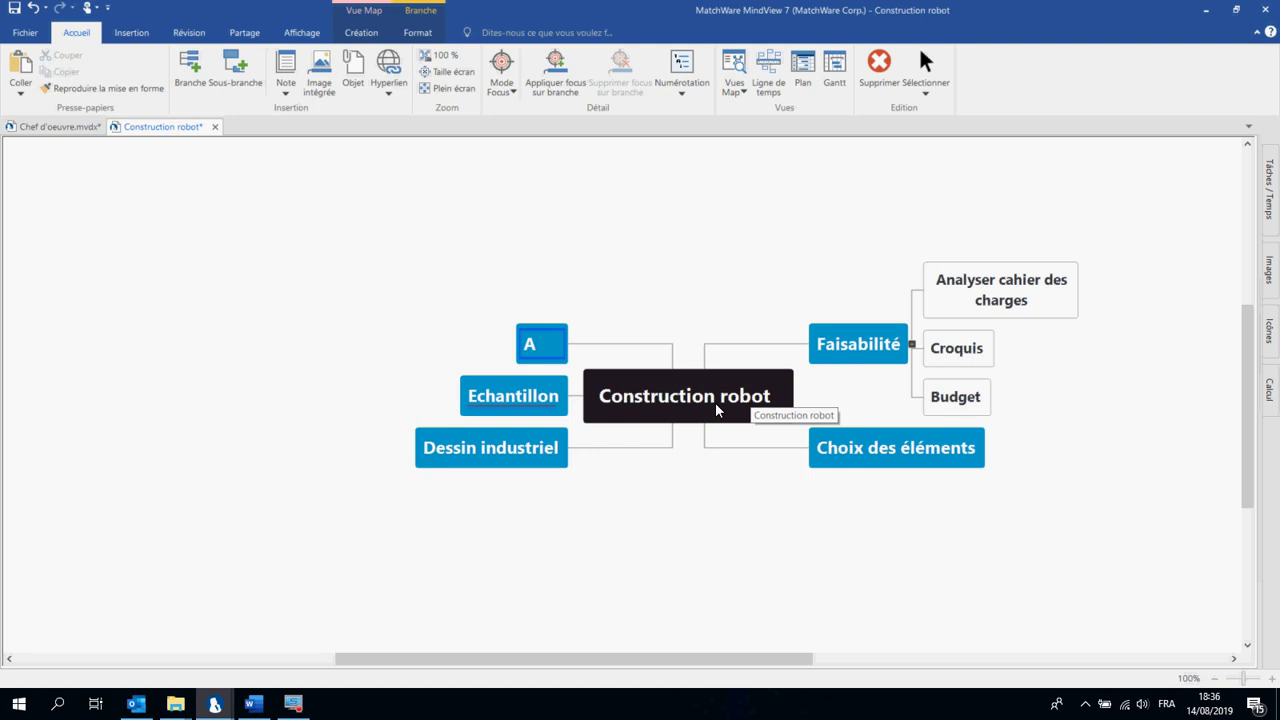
key(BackSpace)
text(Micro)
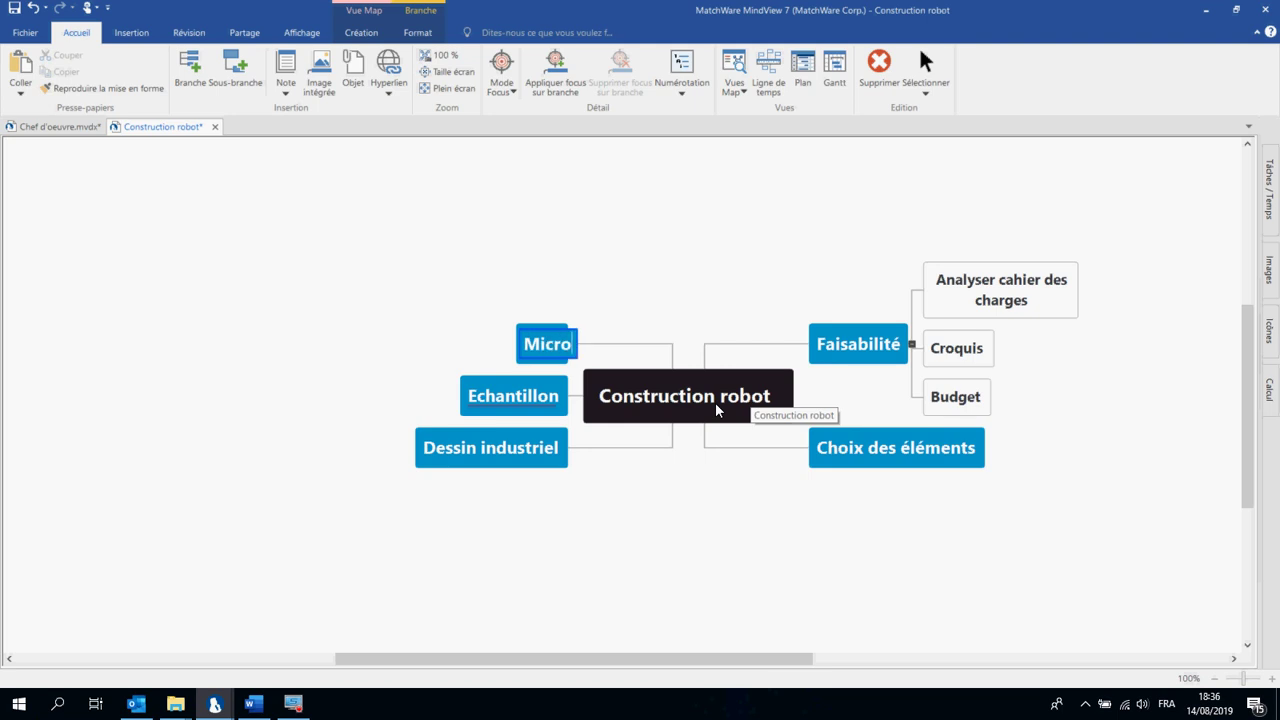
text(processeurs)
key(Return)
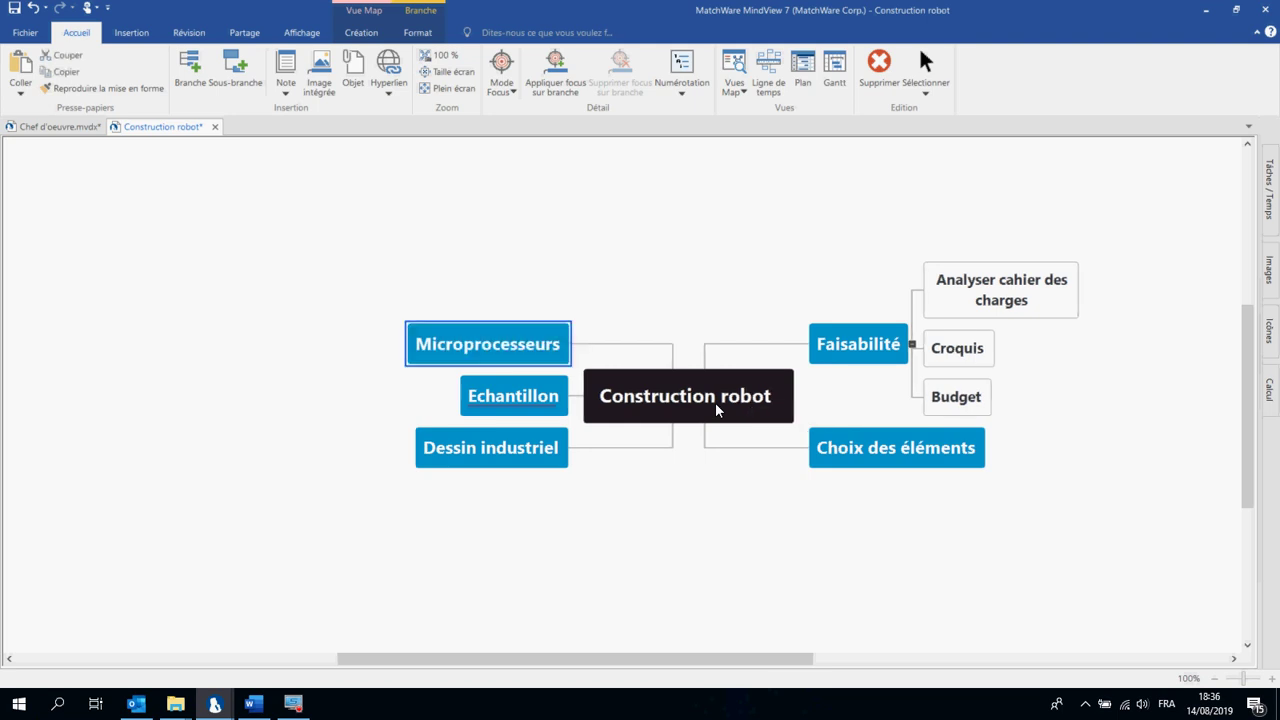
scroll(715, 402, up, 5)
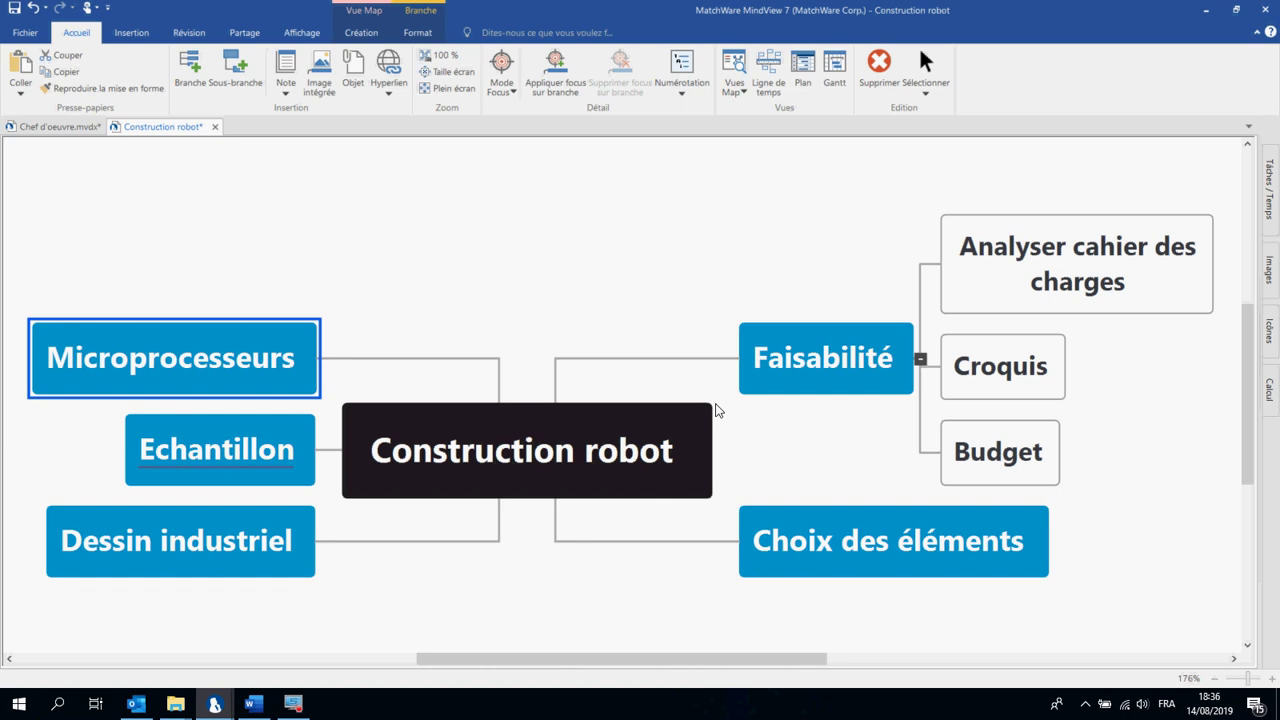
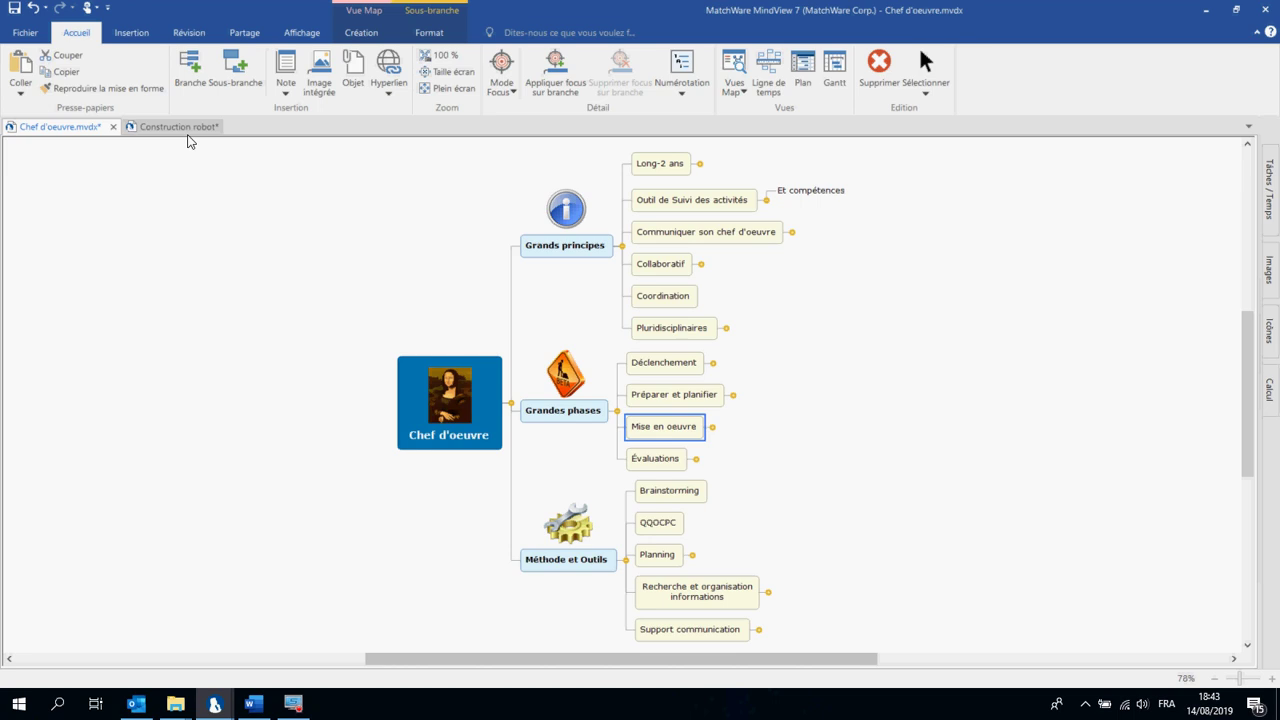
- Show the Construction robot map as a Gantt chart and widen the task name column to fit the full names
click(172, 130)
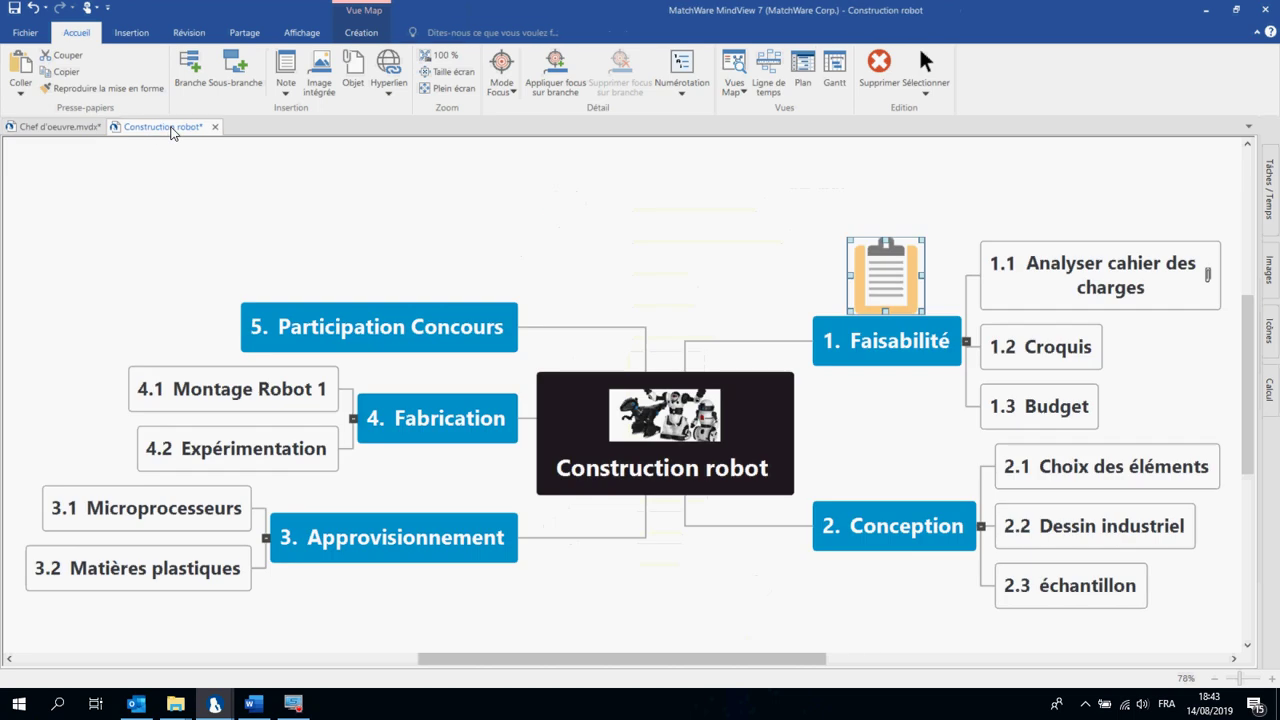
click(563, 224)
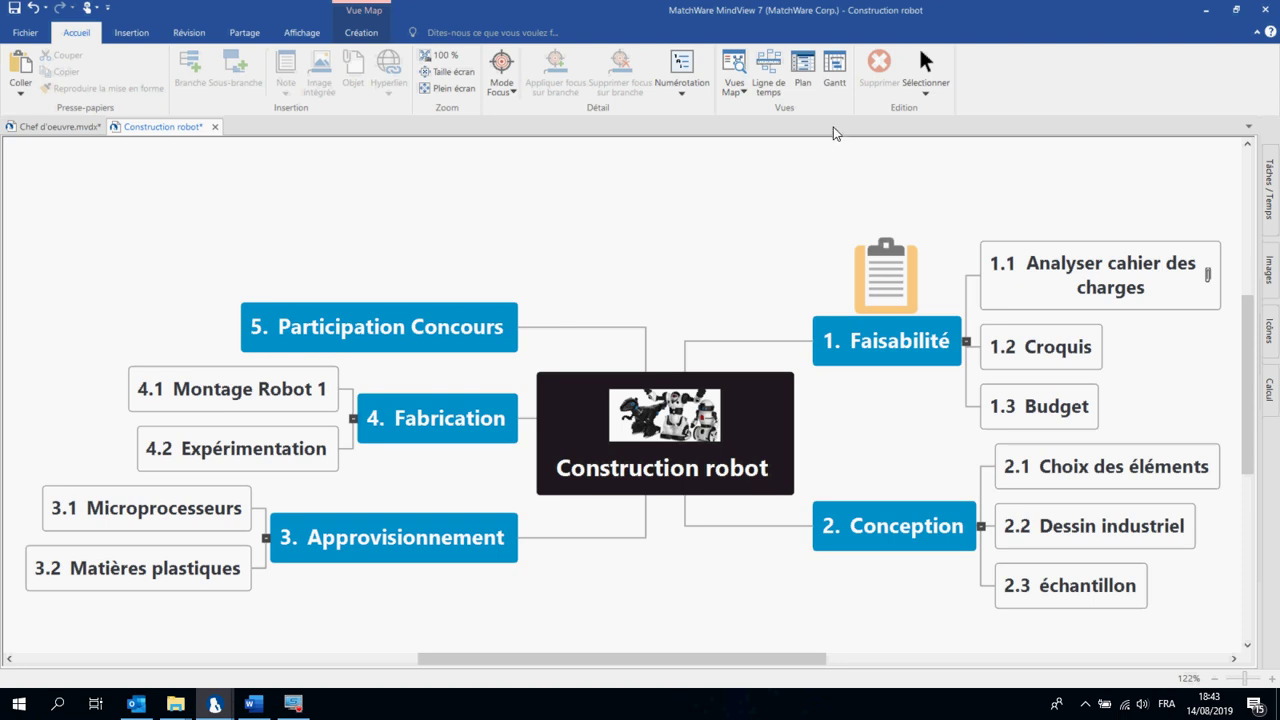
click(834, 64)
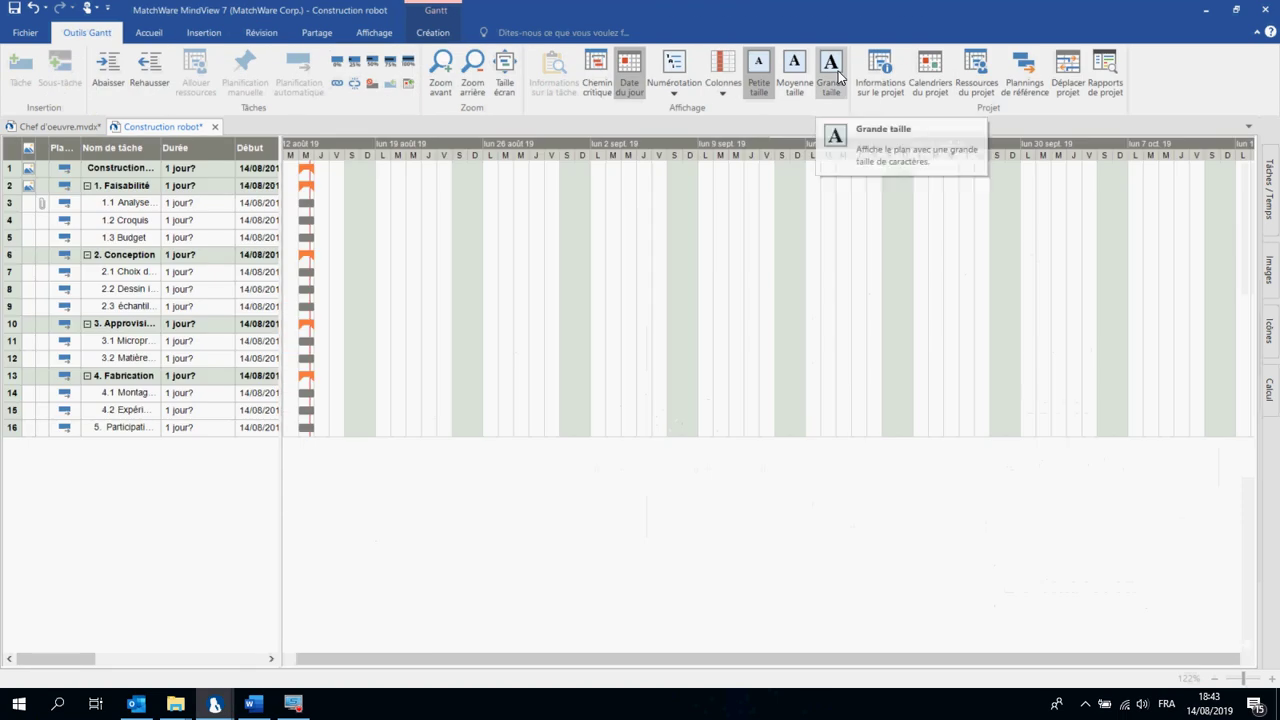
drag(160, 147, 237, 139)
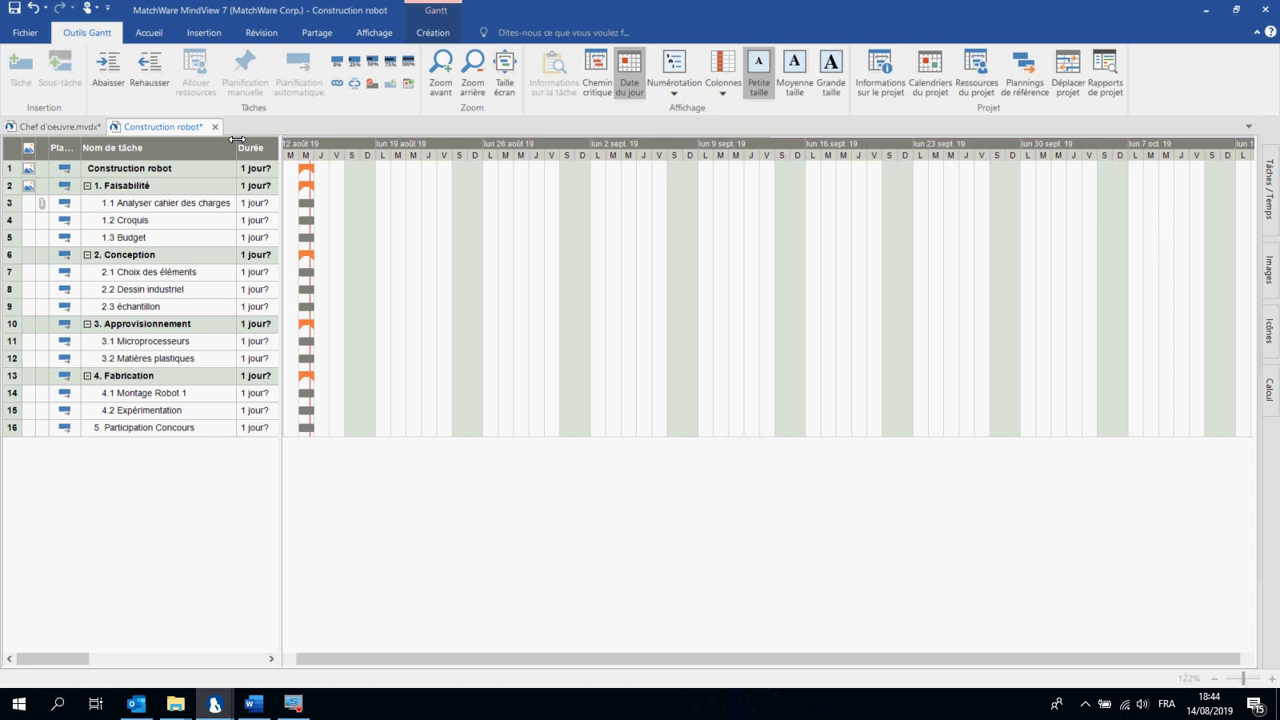
- Display the task names beside the Gantt bars and widen the task table to include the start date column
click(434, 33)
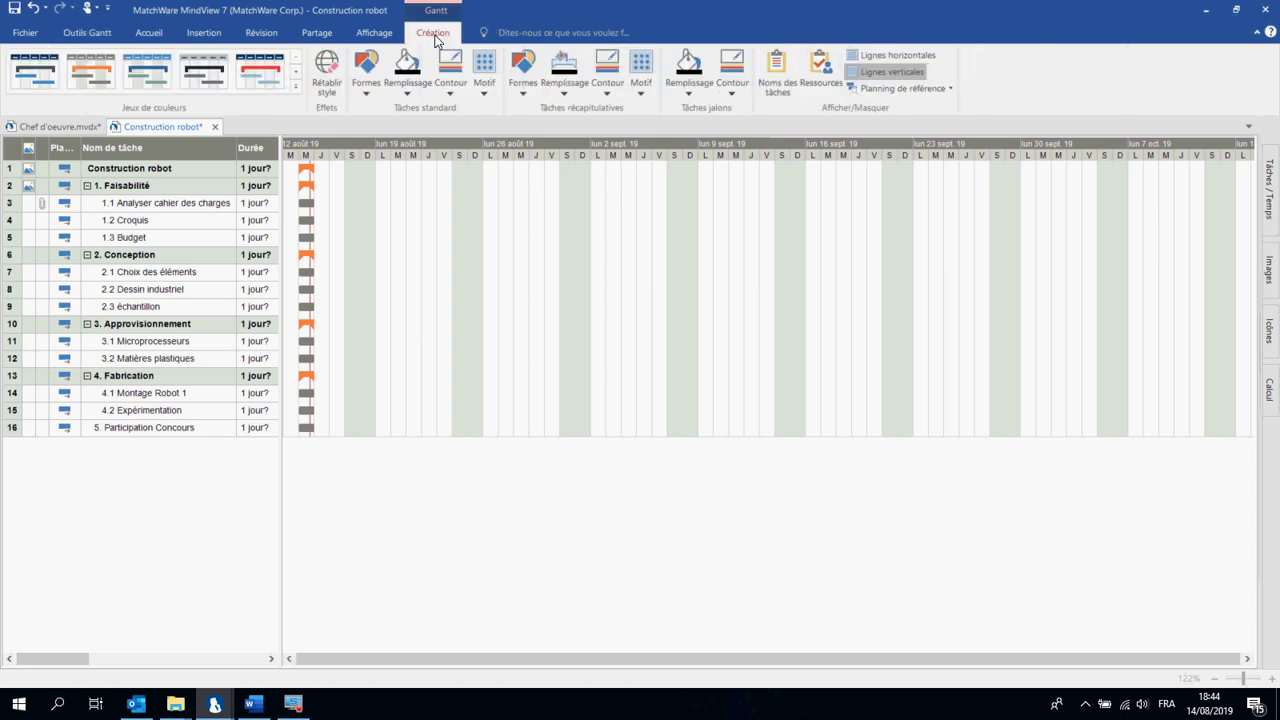
click(789, 75)
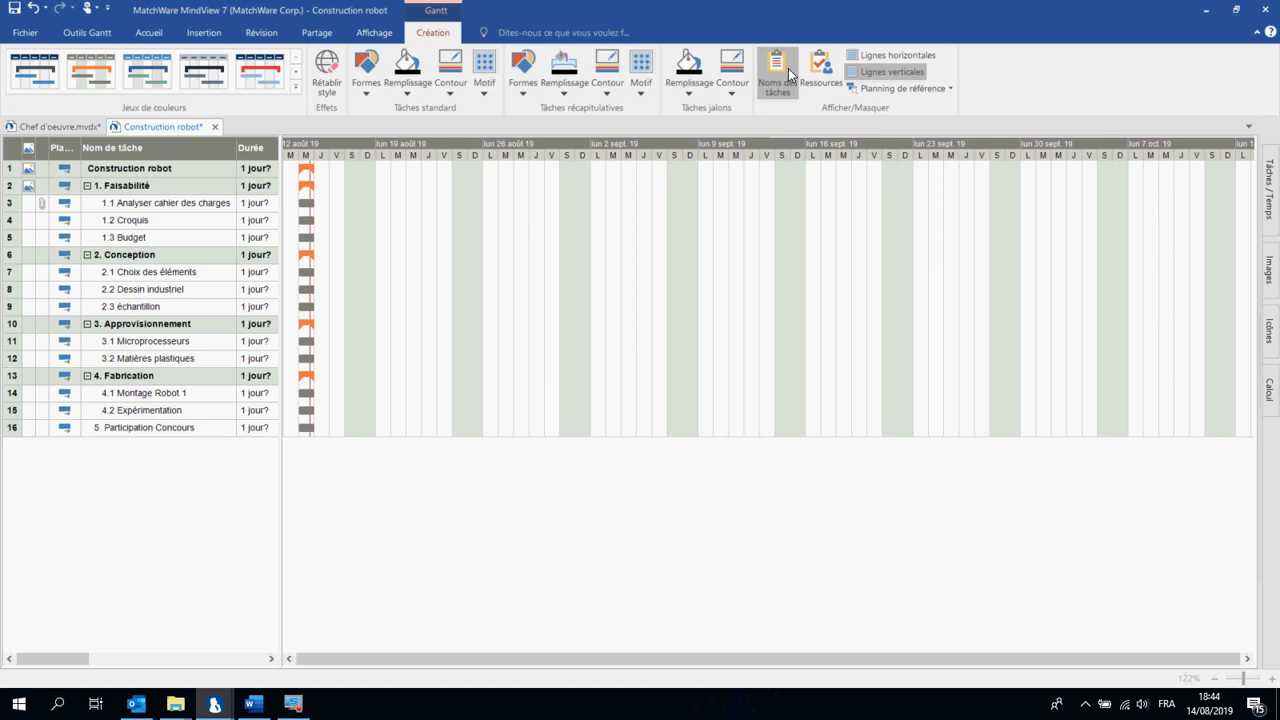
click(789, 75)
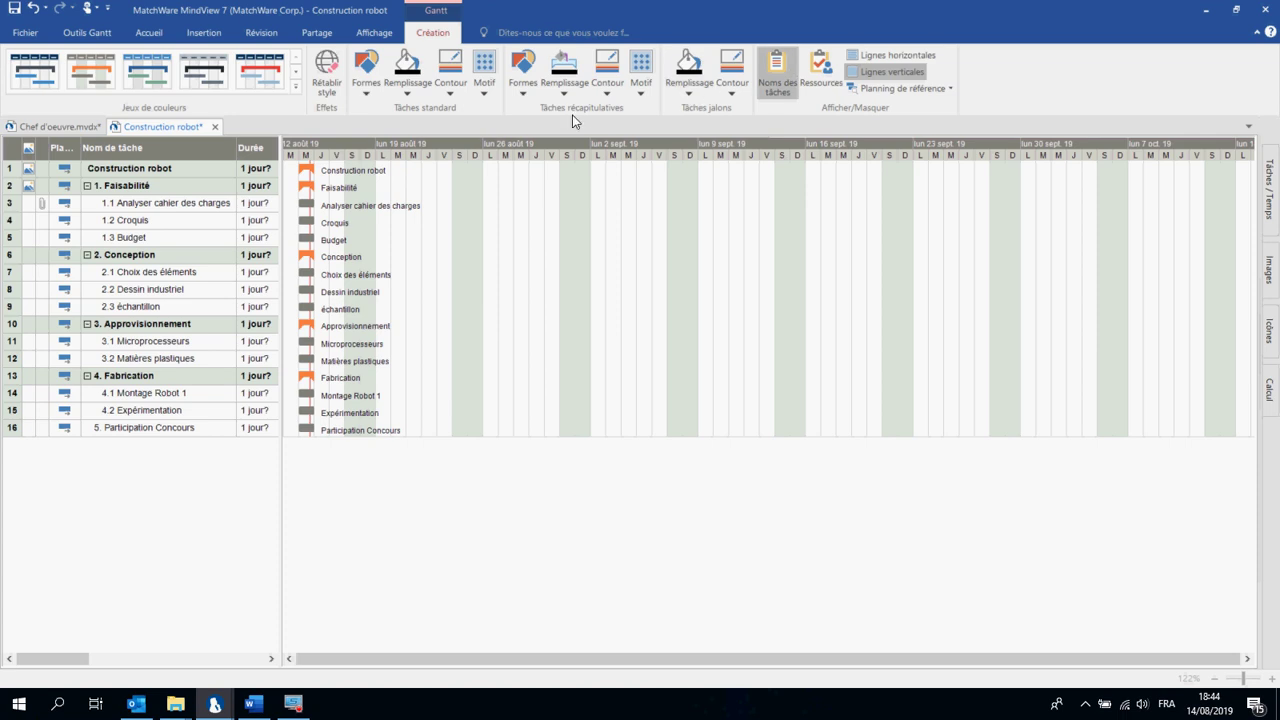
drag(280, 171, 376, 179)
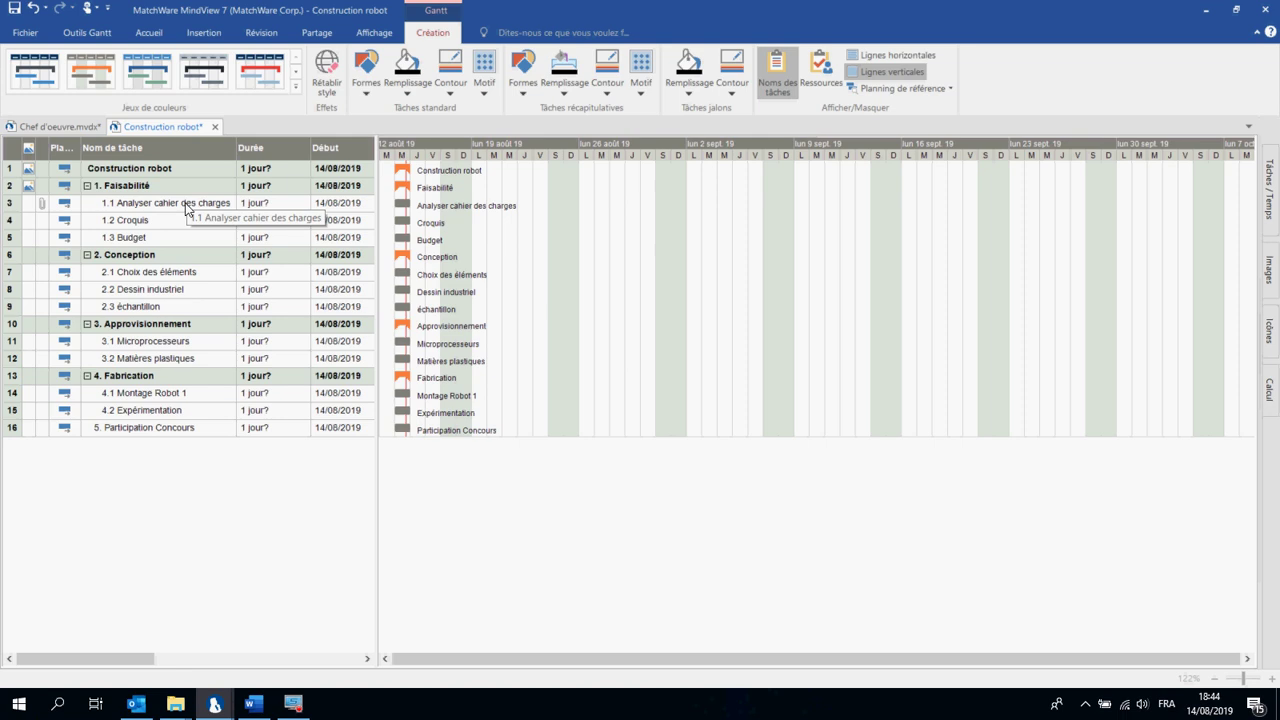
- Set the duration of Analyser cahier des charges to 3 days and that of Croquis to 4 days
click(262, 208)
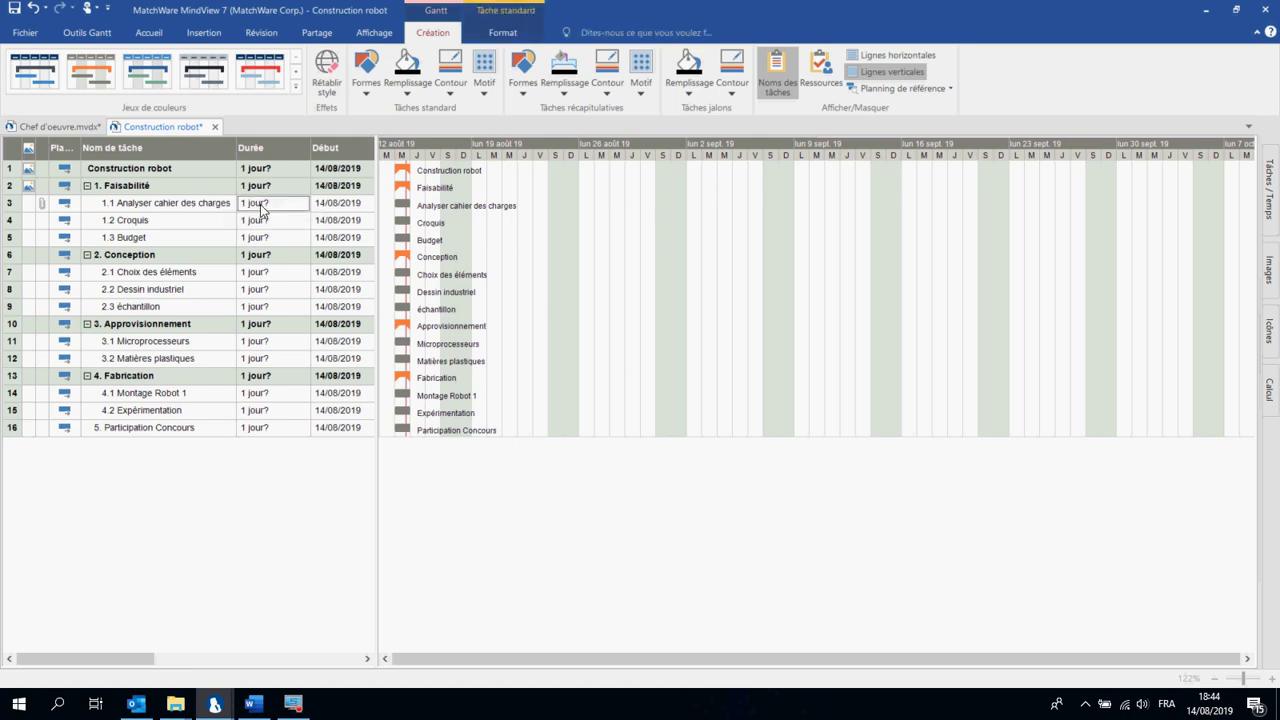
text(3)
key(Return)
click(262, 215)
text(4)
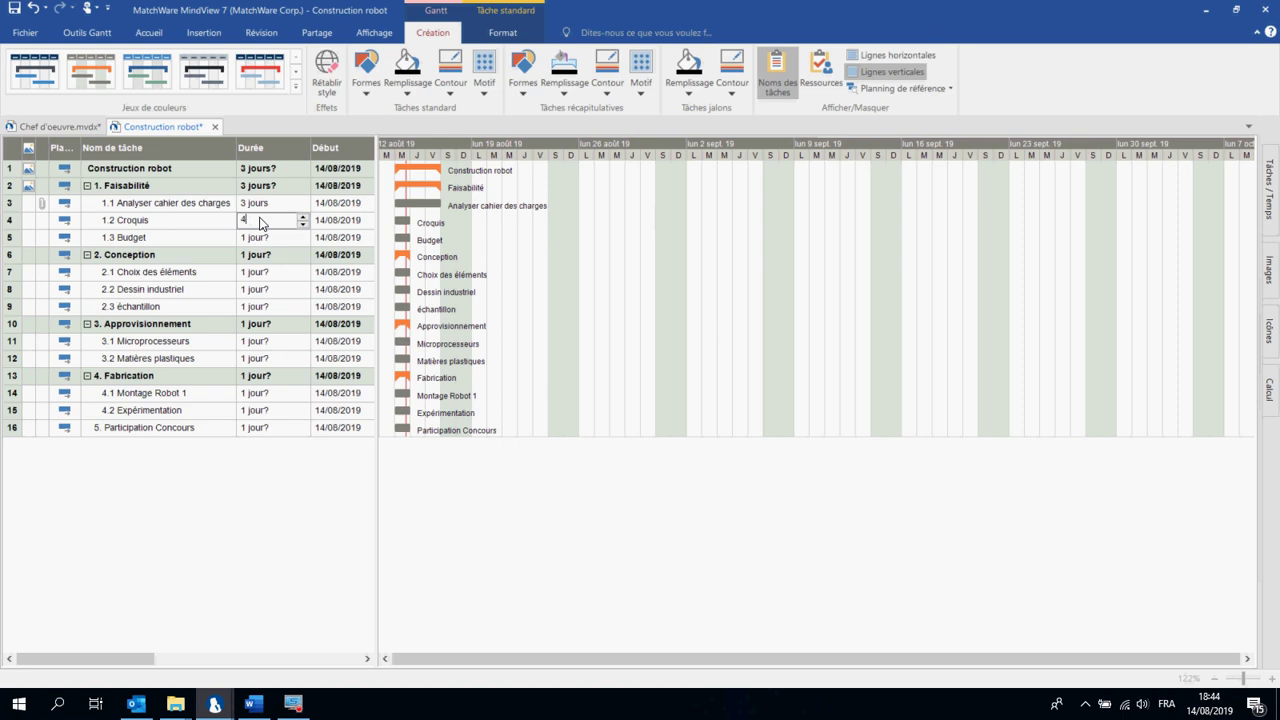
key(Return)
- Set the start date of both Analyser cahier des charges and Croquis to 15/08/2019
click(332, 202)
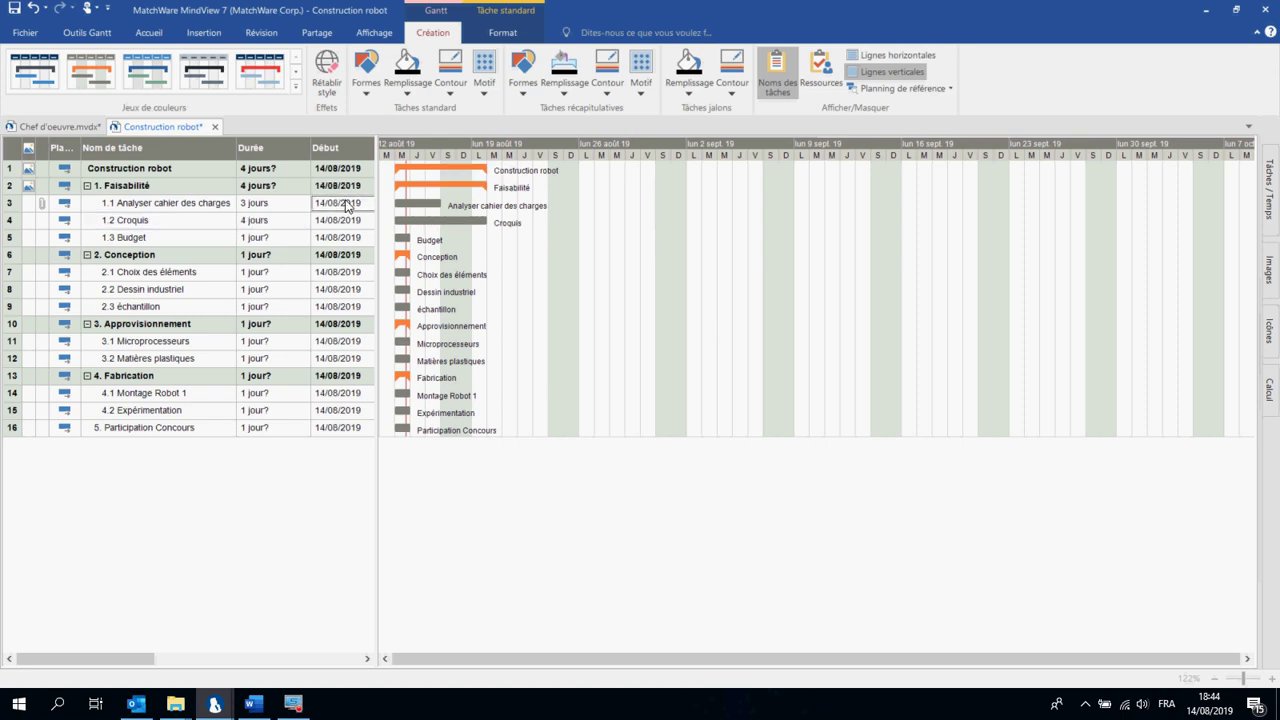
drag(375, 204, 385, 208)
click(381, 204)
click(377, 203)
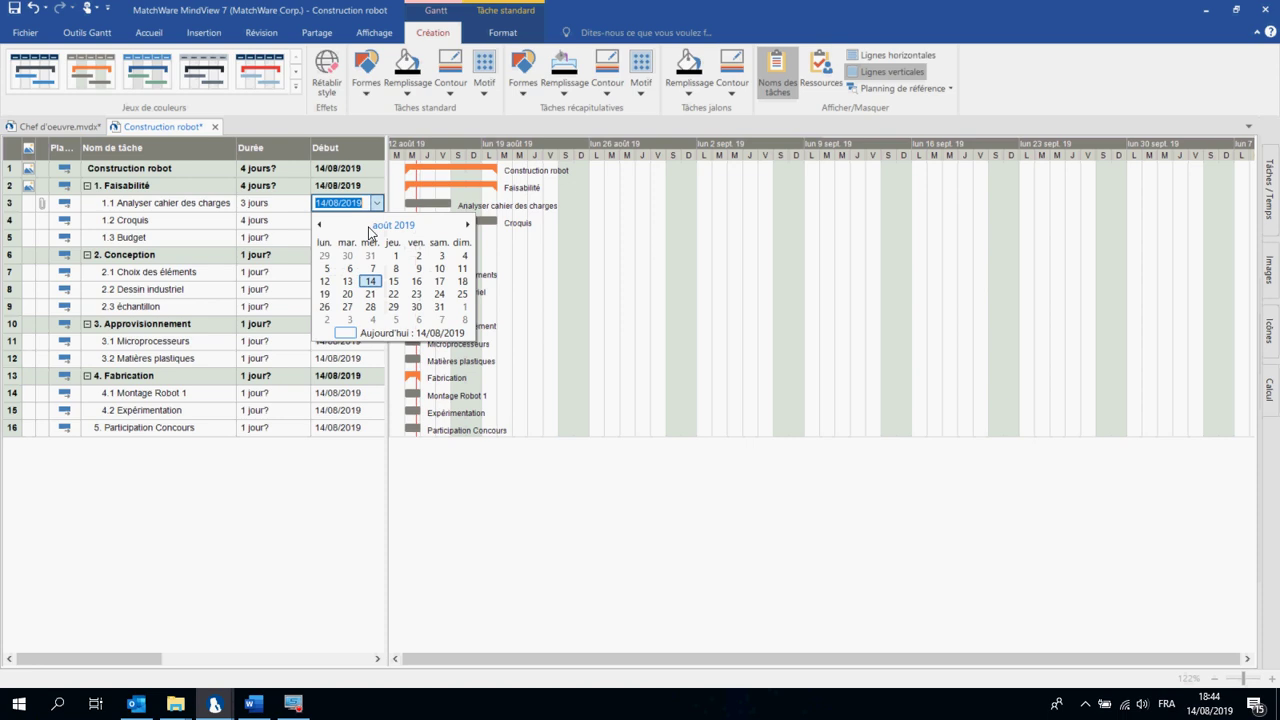
click(385, 279)
click(362, 221)
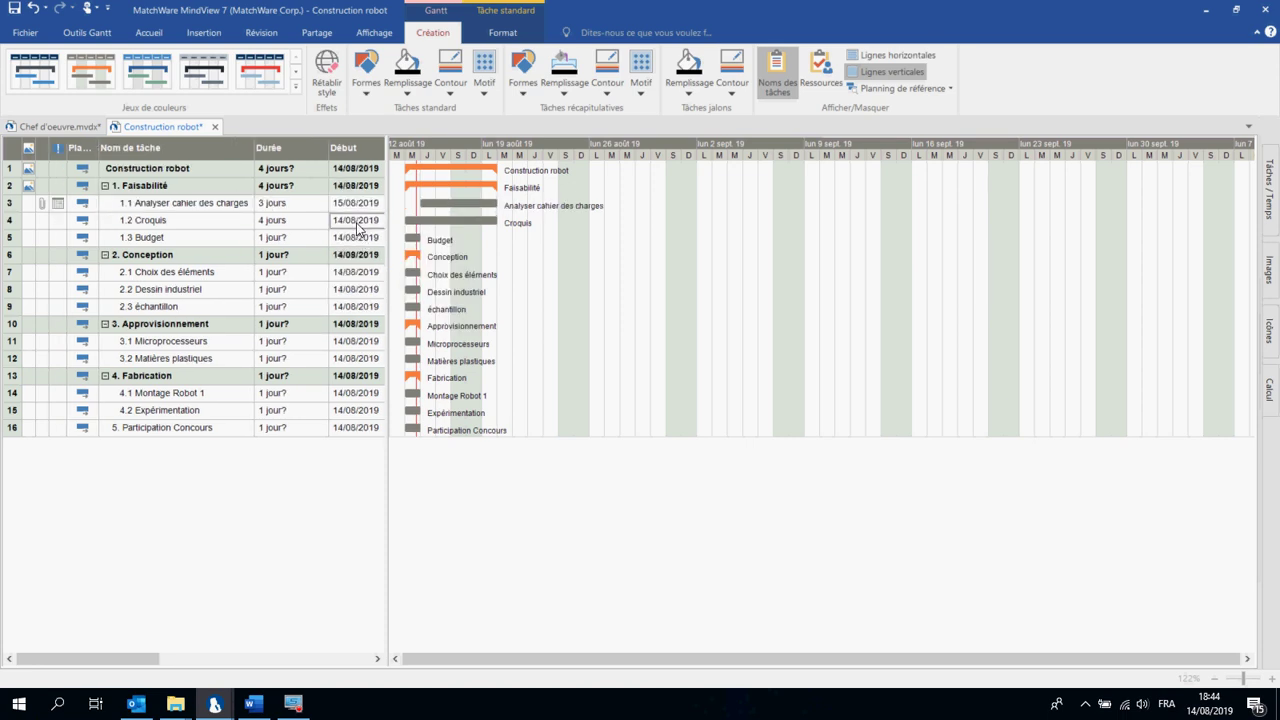
click(365, 222)
click(367, 222)
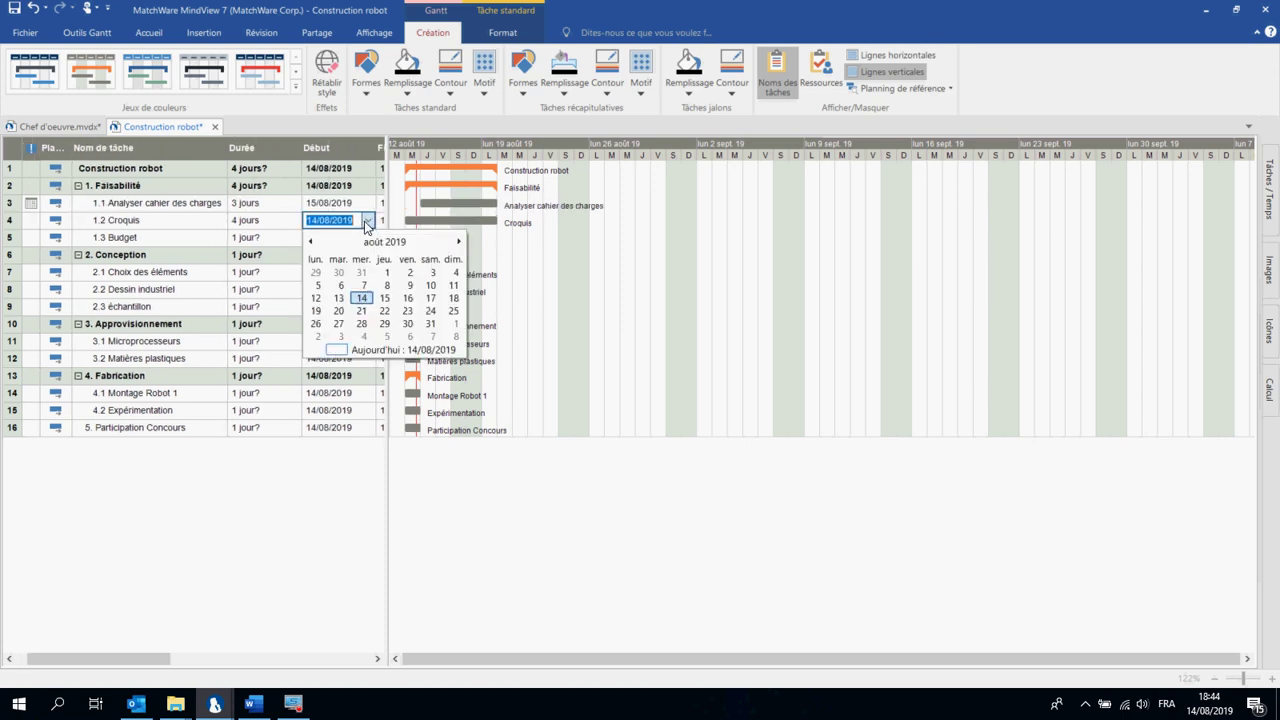
click(385, 296)
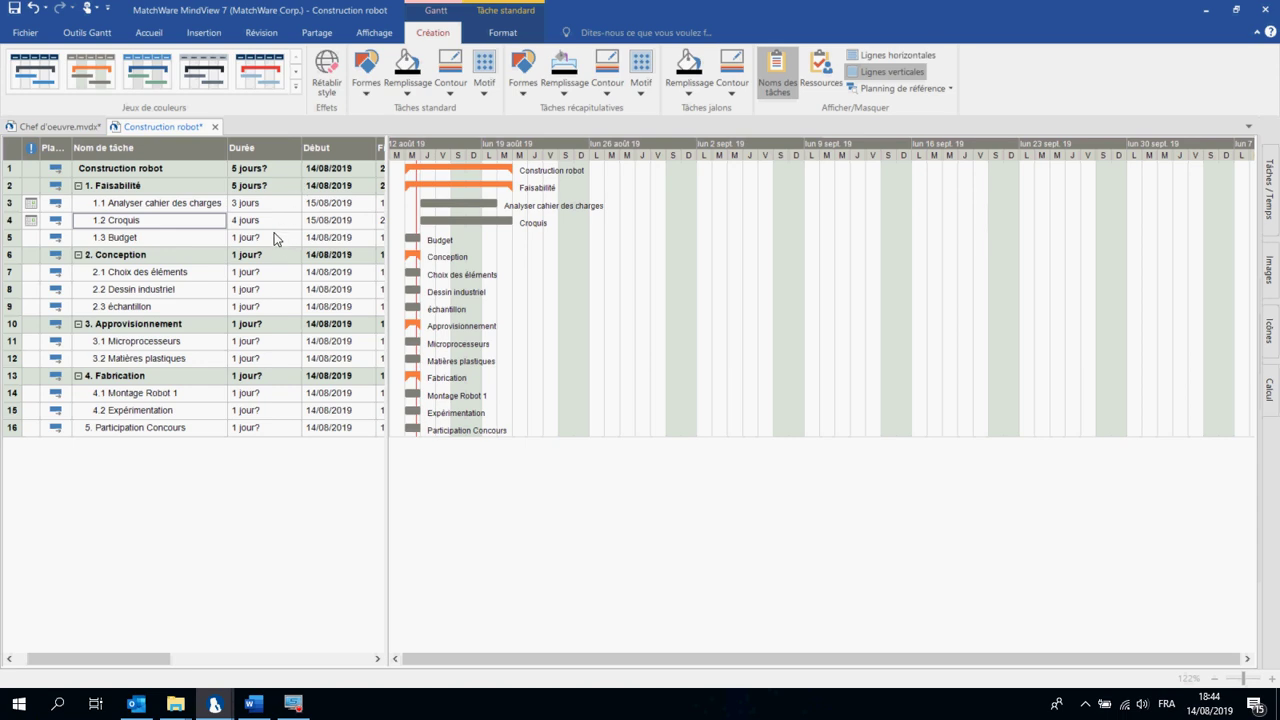
- Schedule Budget from 26/08/2019 (4 days), Choix des éléments from 30/08 (5 days), Dessin industriel from 04/09 (5 days) and échantillon from 10/09 (4 days)
drag(417, 240, 643, 232)
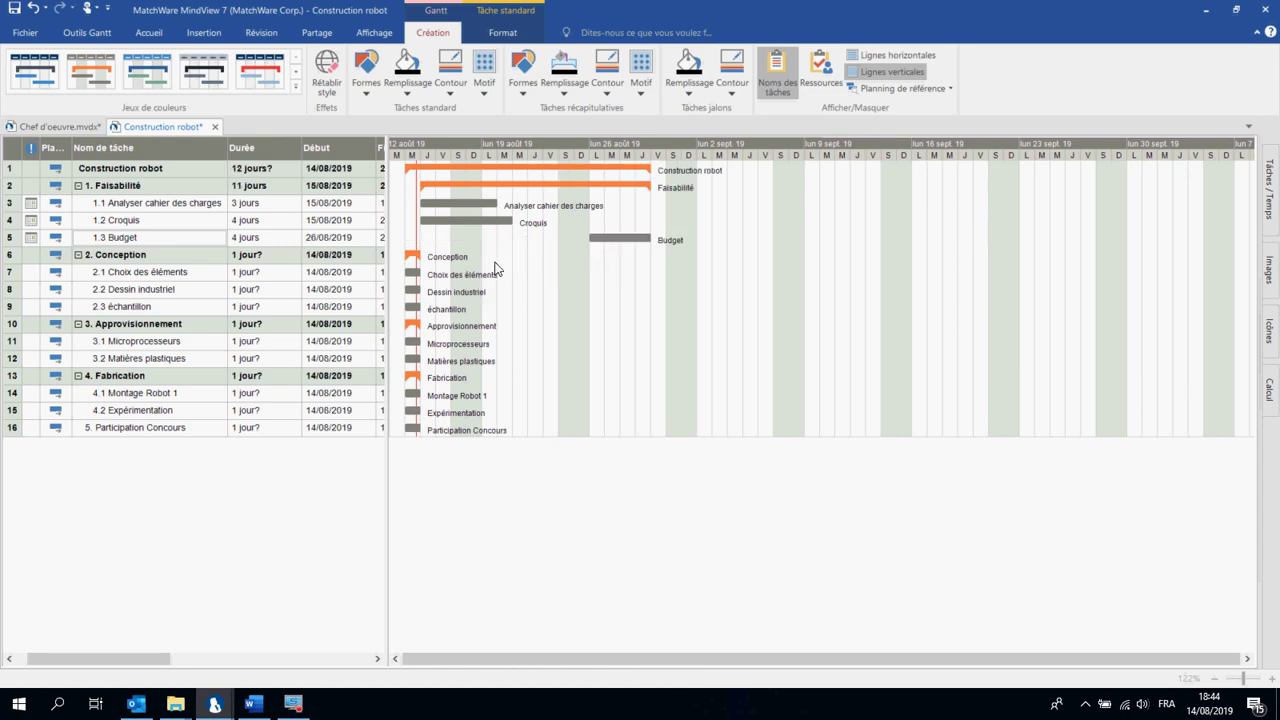
drag(417, 272, 512, 270)
drag(416, 290, 721, 272)
drag(492, 291, 820, 306)
drag(428, 313, 889, 312)
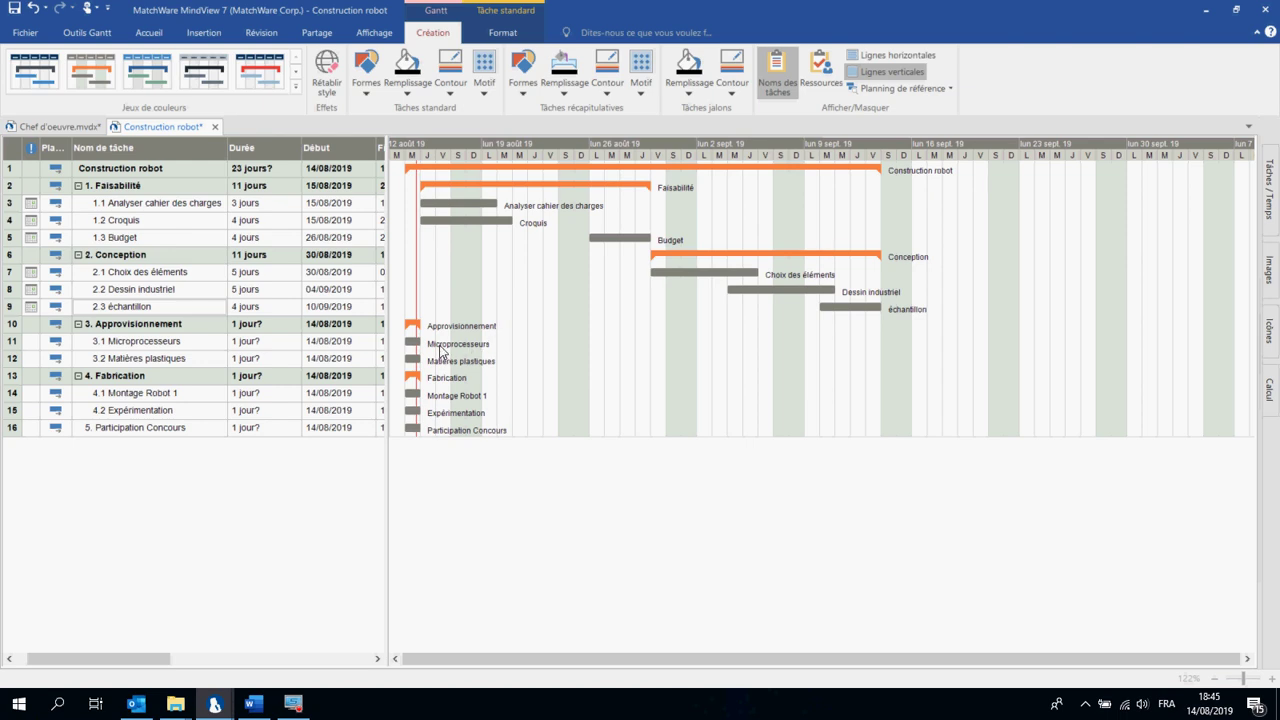
- Extend the Gantt bars of Microprocesseurs to 6 days and Matières plastiques to 4 days
drag(421, 347, 528, 345)
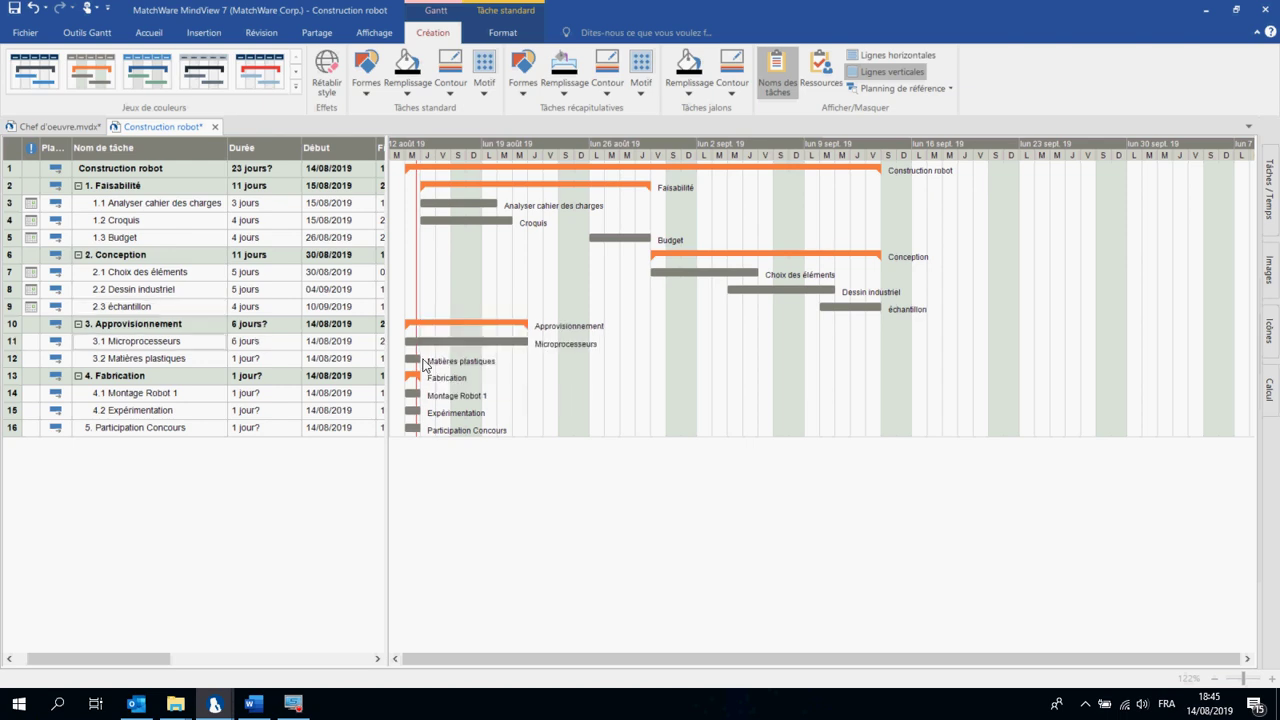
drag(421, 366, 497, 360)
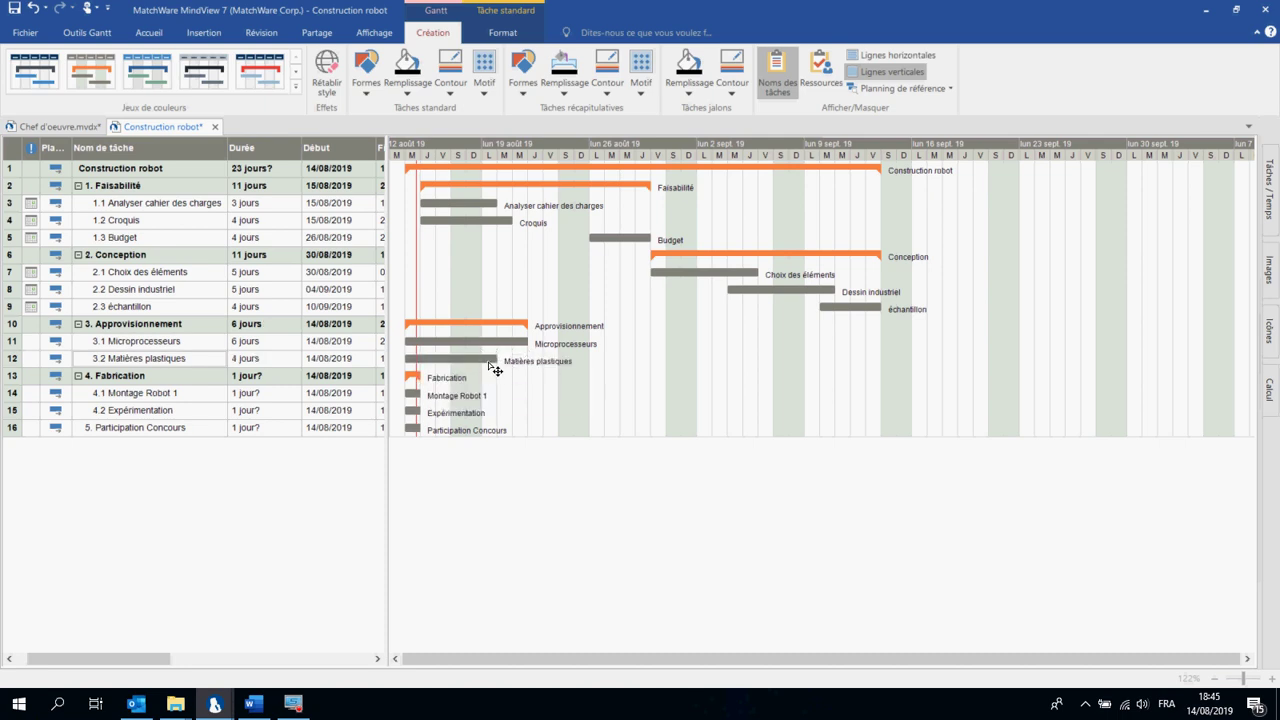
- Link Microprocesseurs as the predecessor of Matières plastiques and move the start of Microprocesseurs to 27/08/2019
click(471, 350)
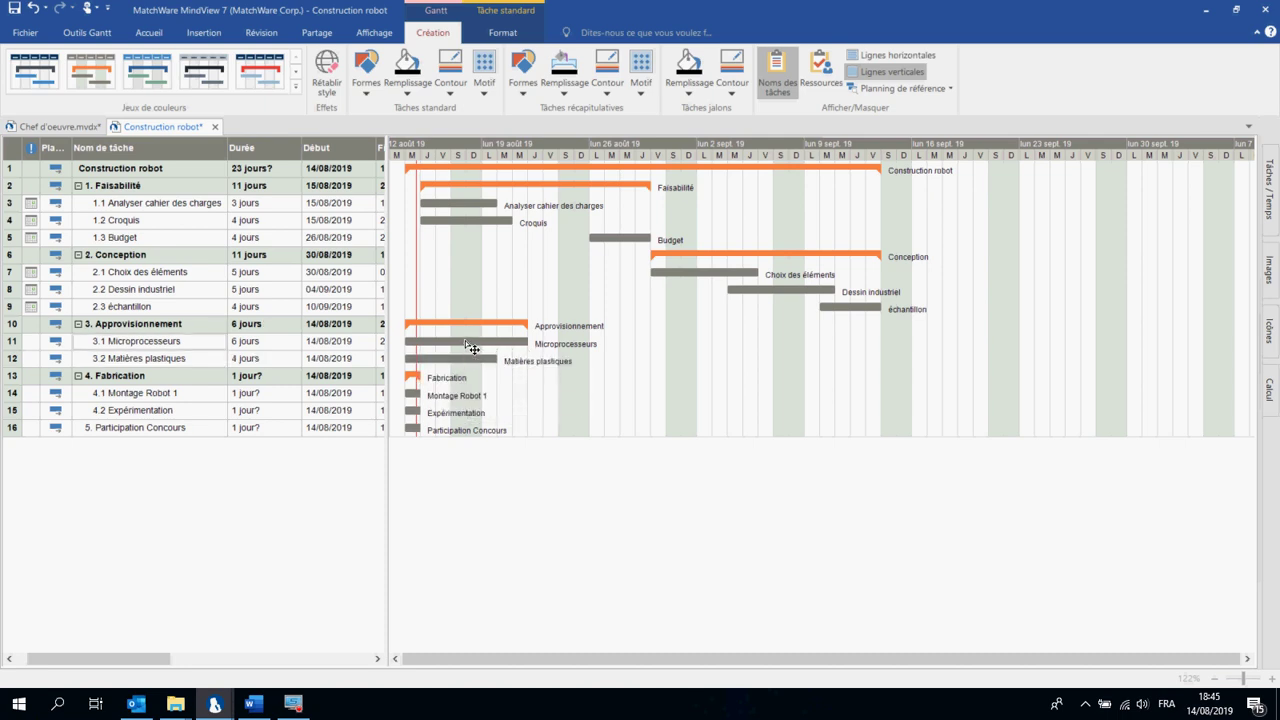
drag(471, 350, 468, 366)
drag(468, 366, 671, 341)
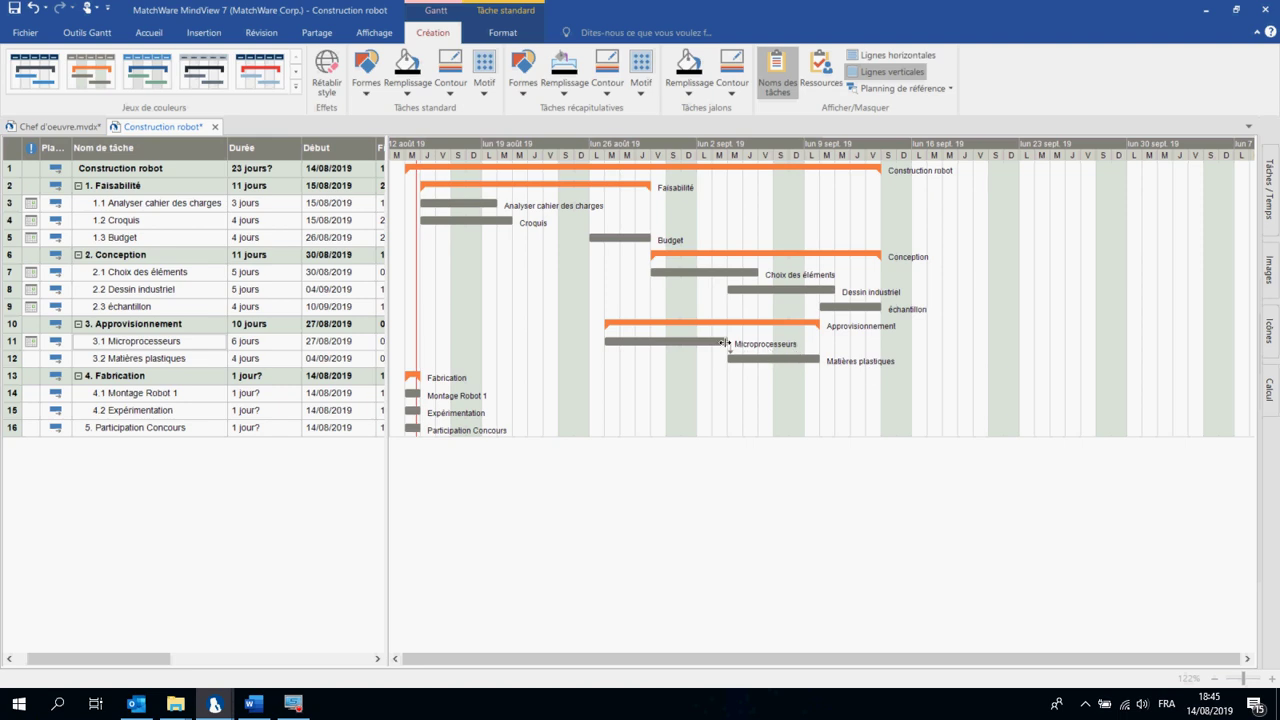
mouse_move(725, 343)
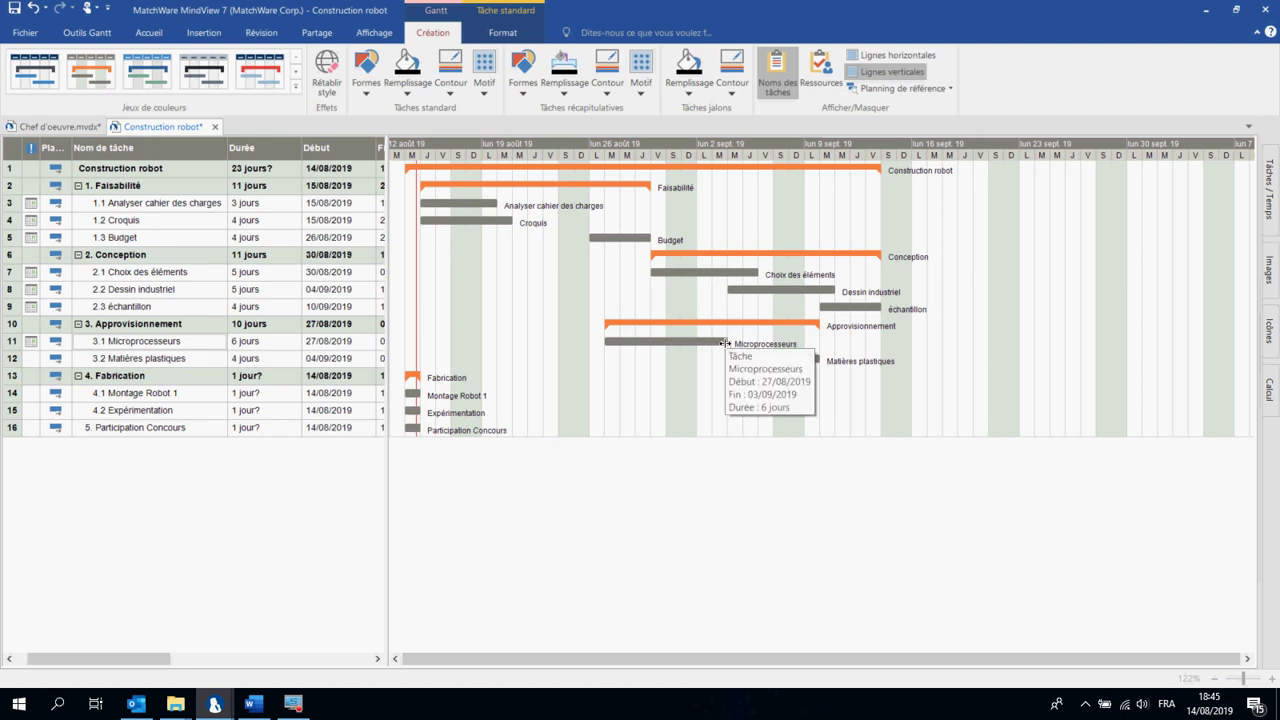
- Link Analyser cahier des charges as the predecessor of Croquis in the Gantt chart
click(460, 206)
drag(460, 214, 461, 220)
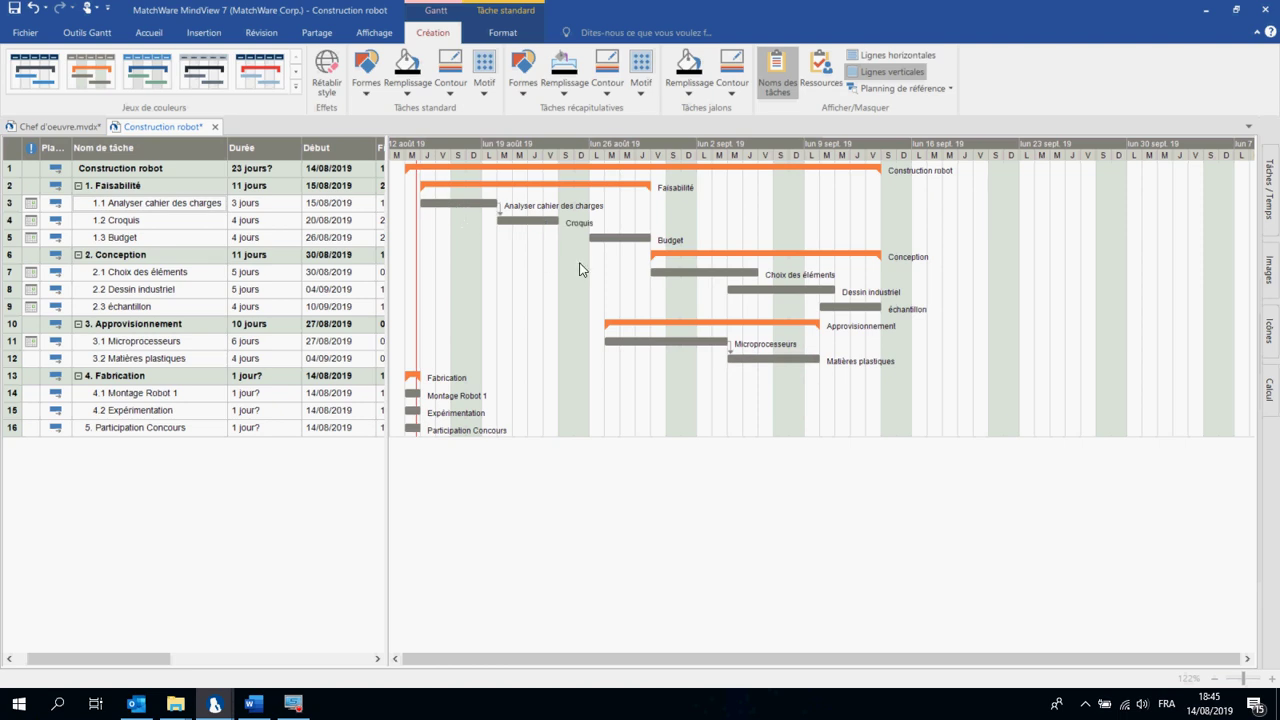
- Schedule Montage Robot 1 from 16/09/2019 for 3 days, followed by linked tasks Expérimentation (4 days) and Participation Concours (5 days)
drag(412, 394, 728, 428)
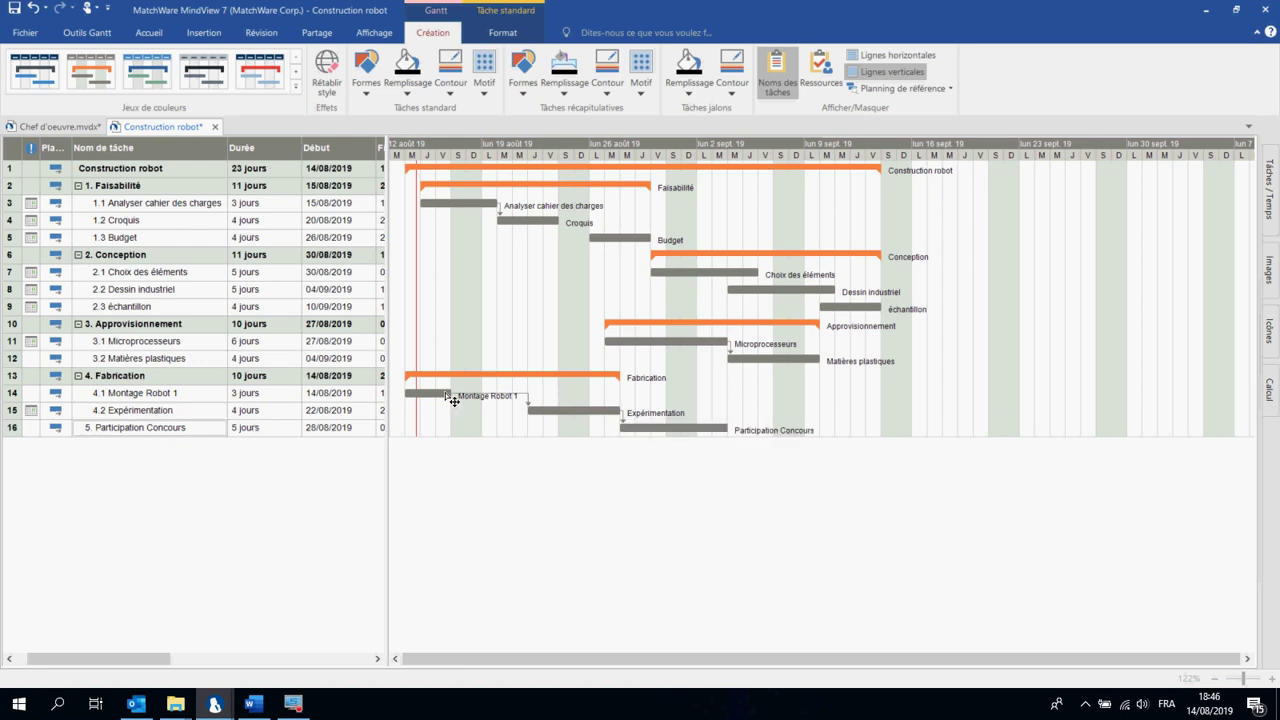
drag(450, 395, 955, 432)
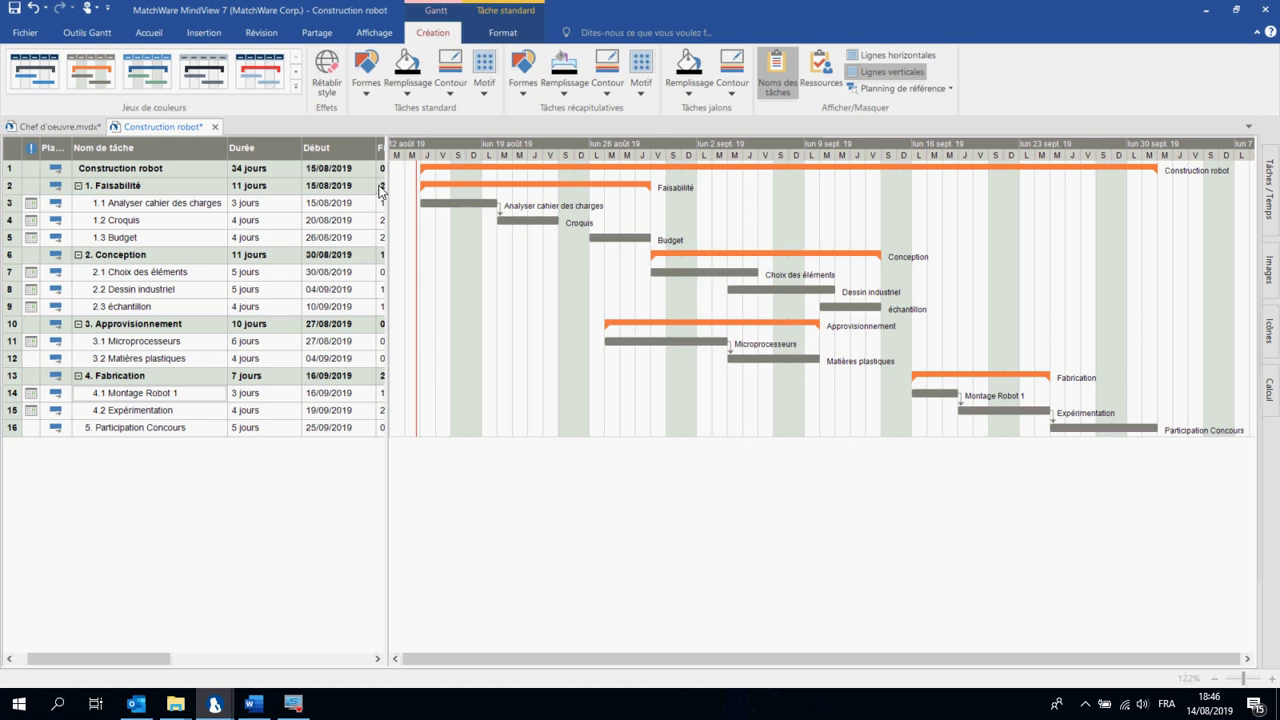
- Widen the task table to include the columns up to Ressources and hide the Priorité column
drag(415, 193, 751, 274)
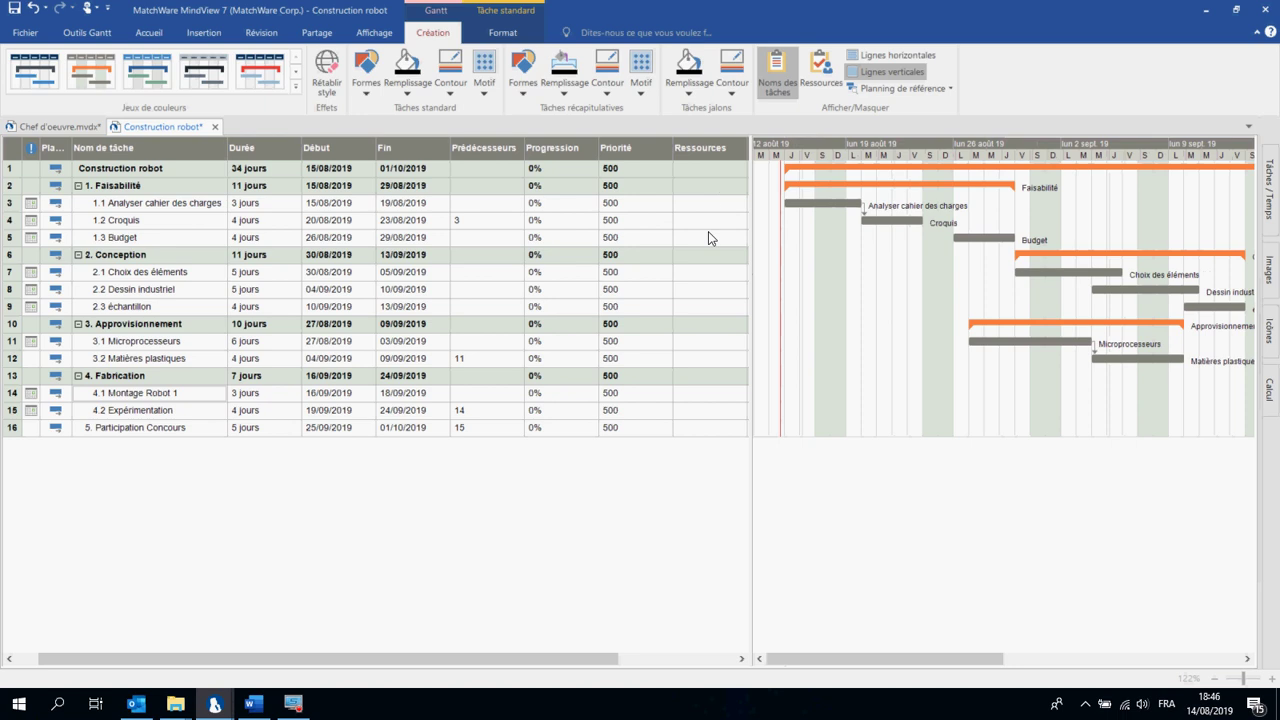
right_click(640, 153)
click(690, 404)
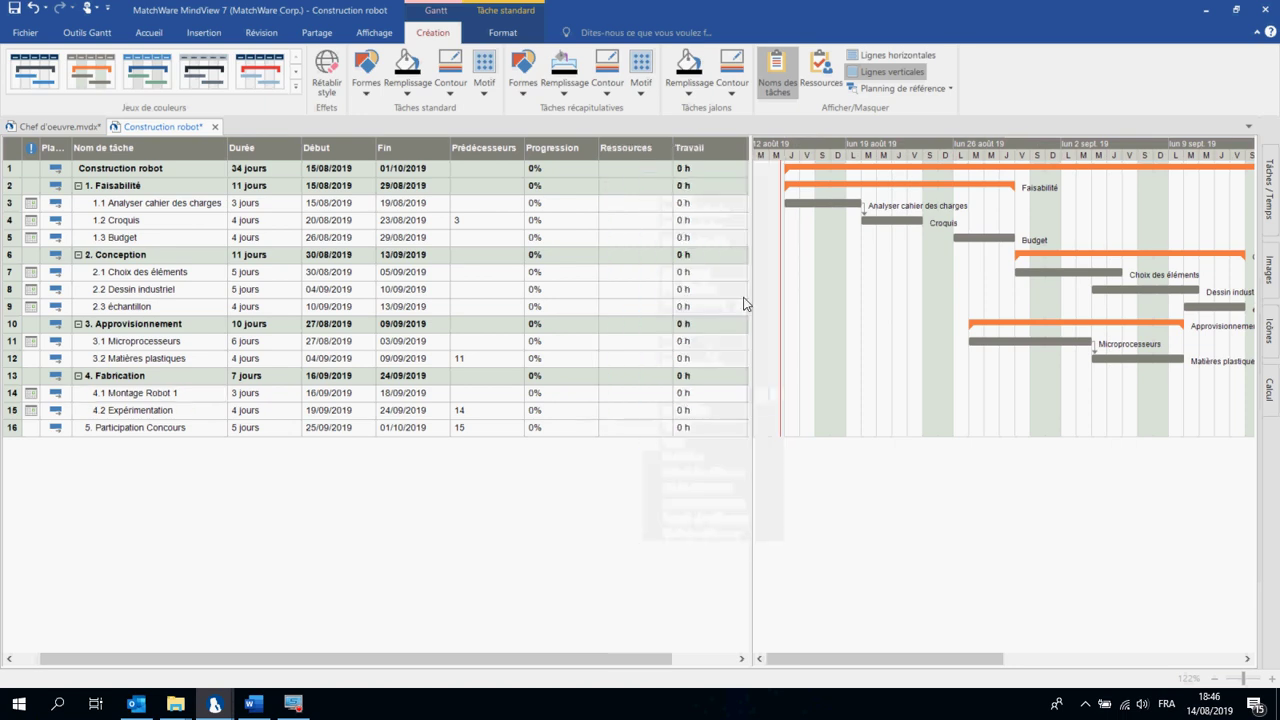
- Narrow the task table to end at Ressources and assign one team member to Analyser cahier des charges and another to Croquis
drag(750, 290, 678, 289)
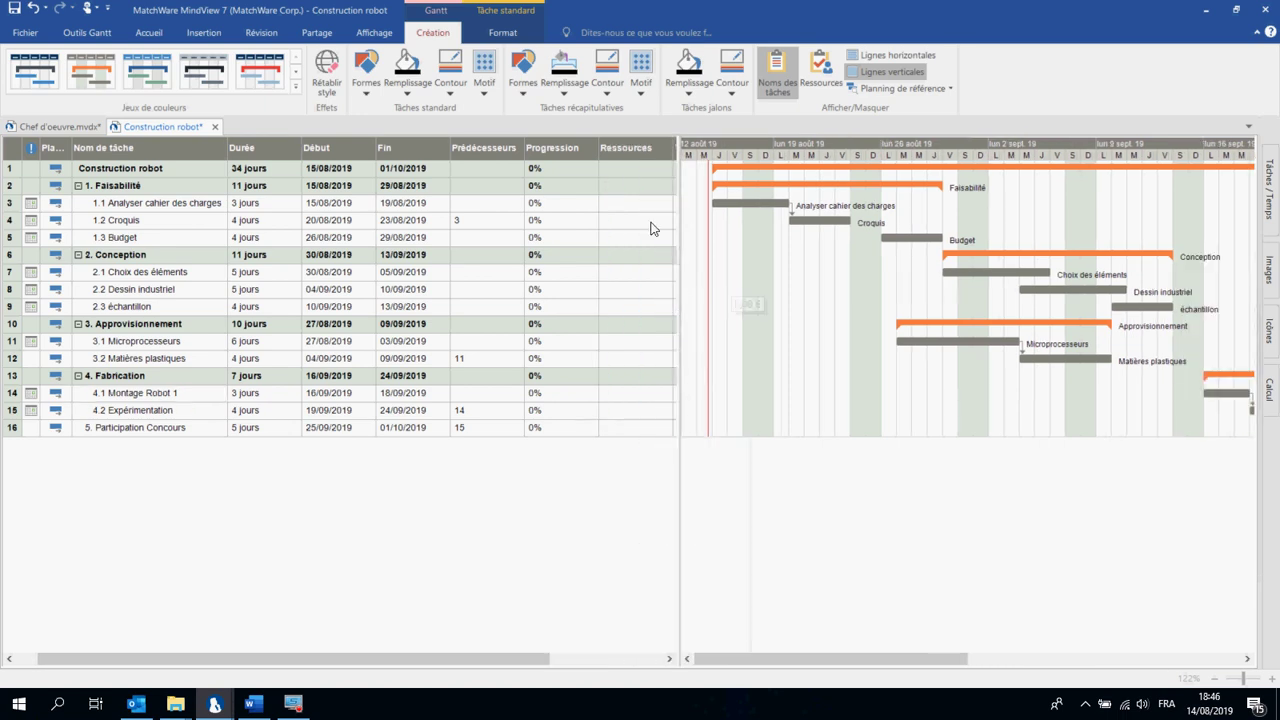
click(641, 206)
text(Loic)
key(Return)
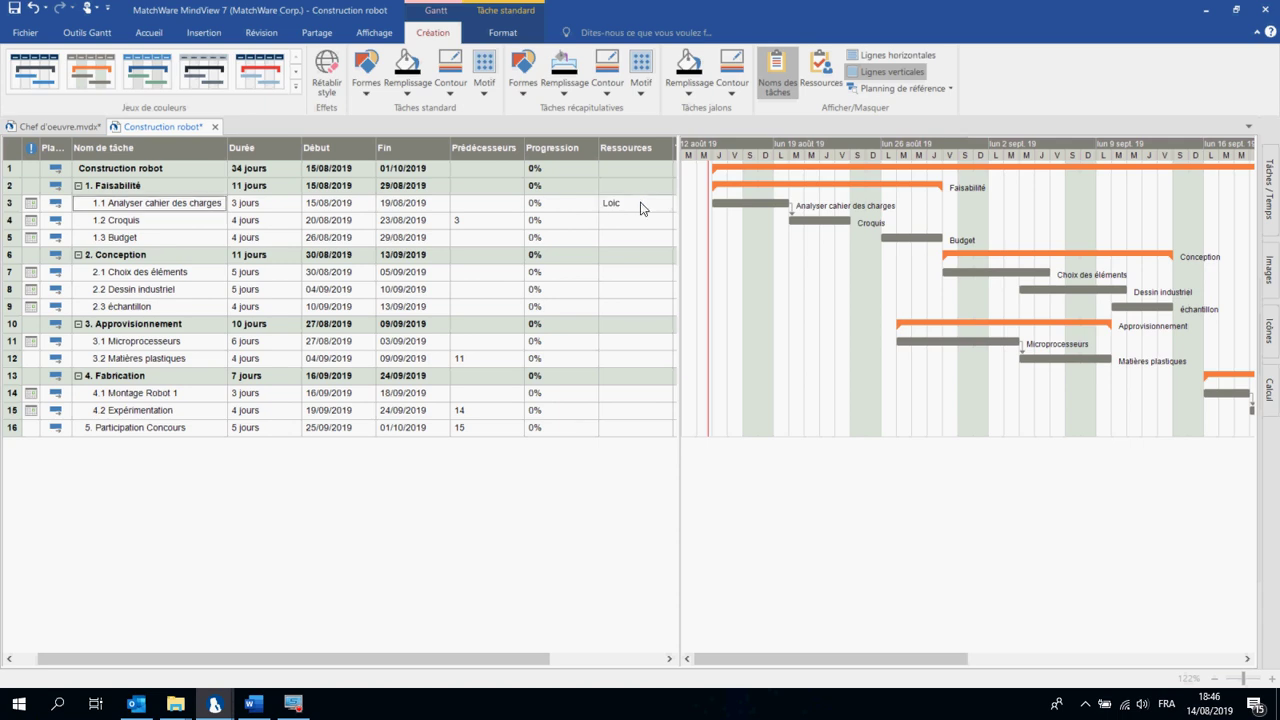
click(624, 222)
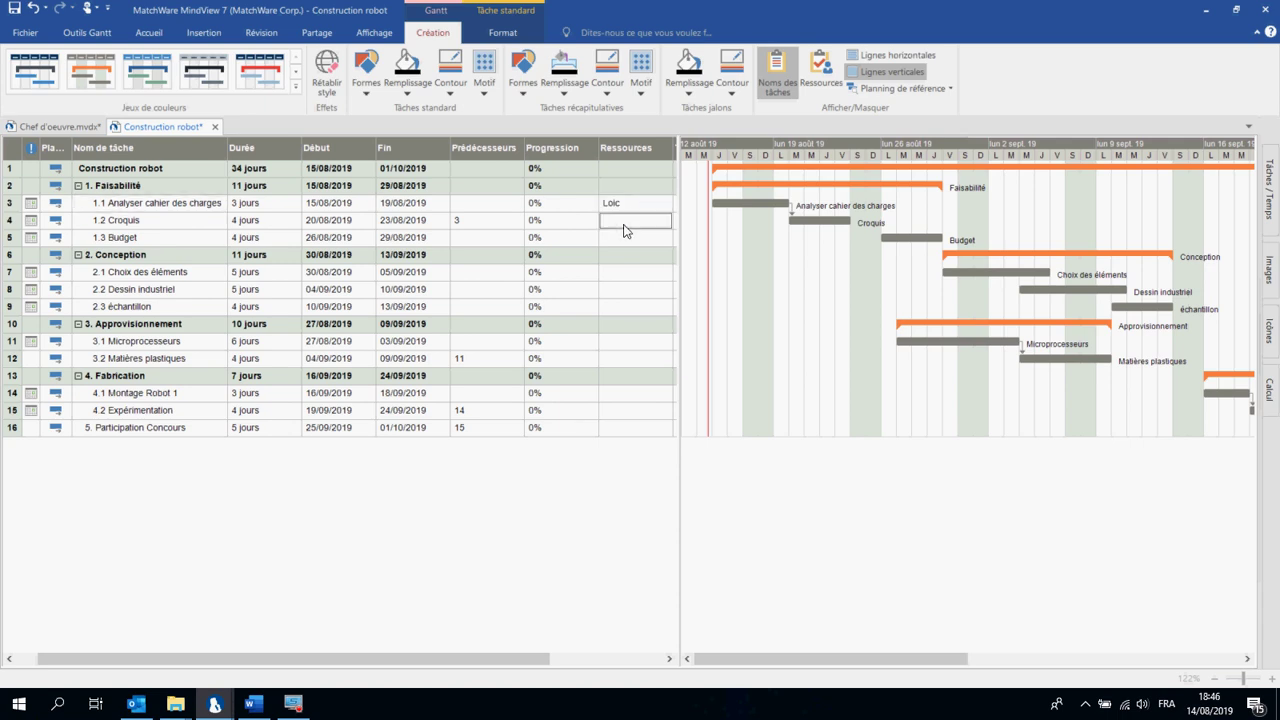
text(Marc)
key(Return)
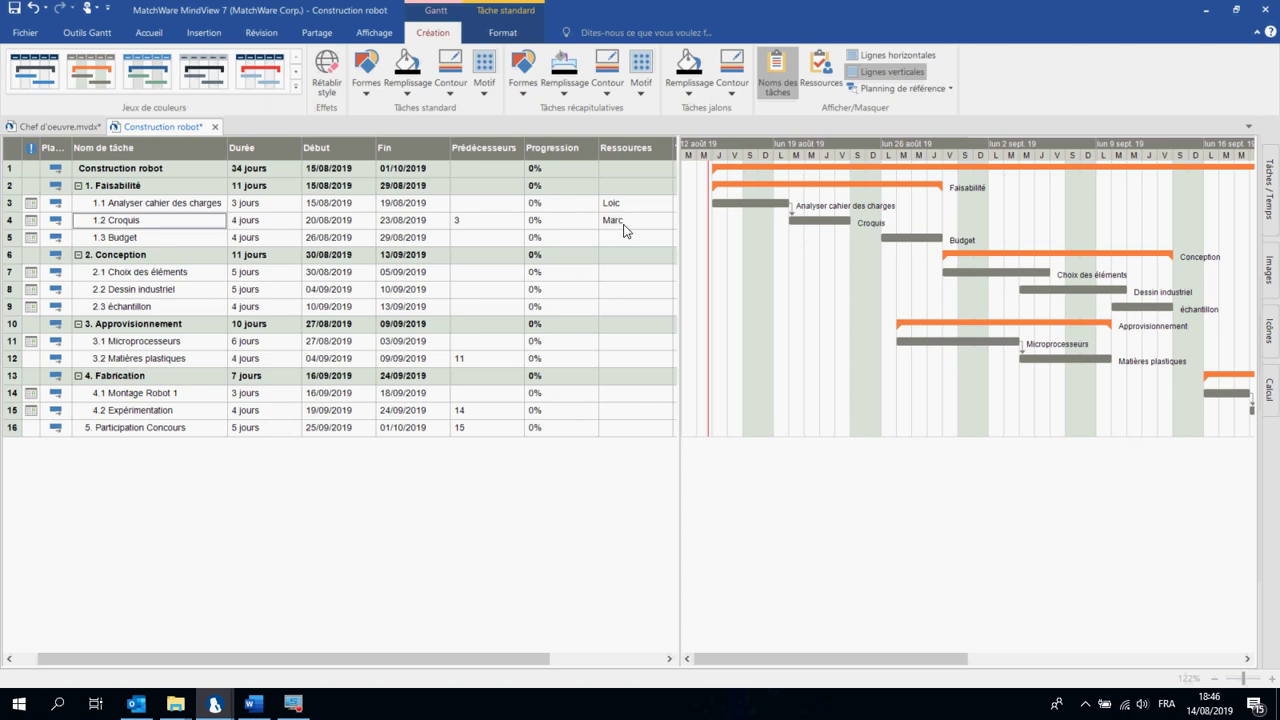
- Assign both team members as resources of the Budget task, separated by a semicolon
click(624, 227)
click(622, 233)
text(L)
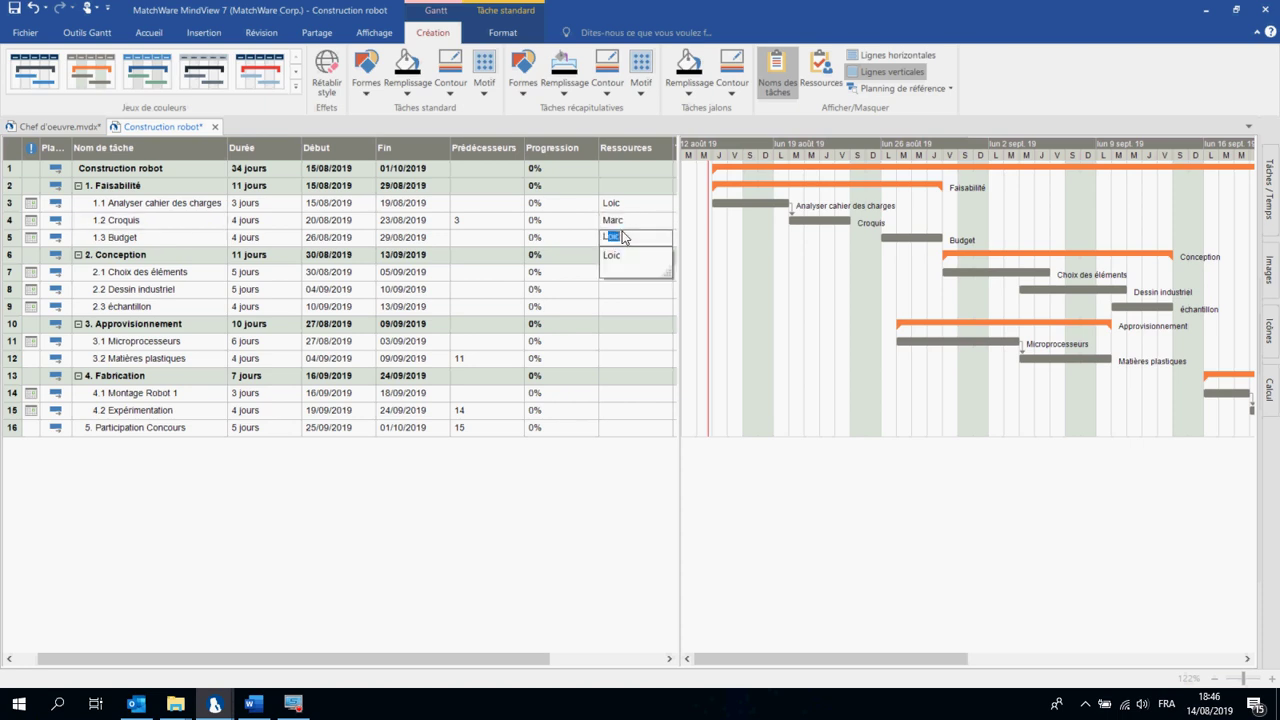
text(oic;Marc)
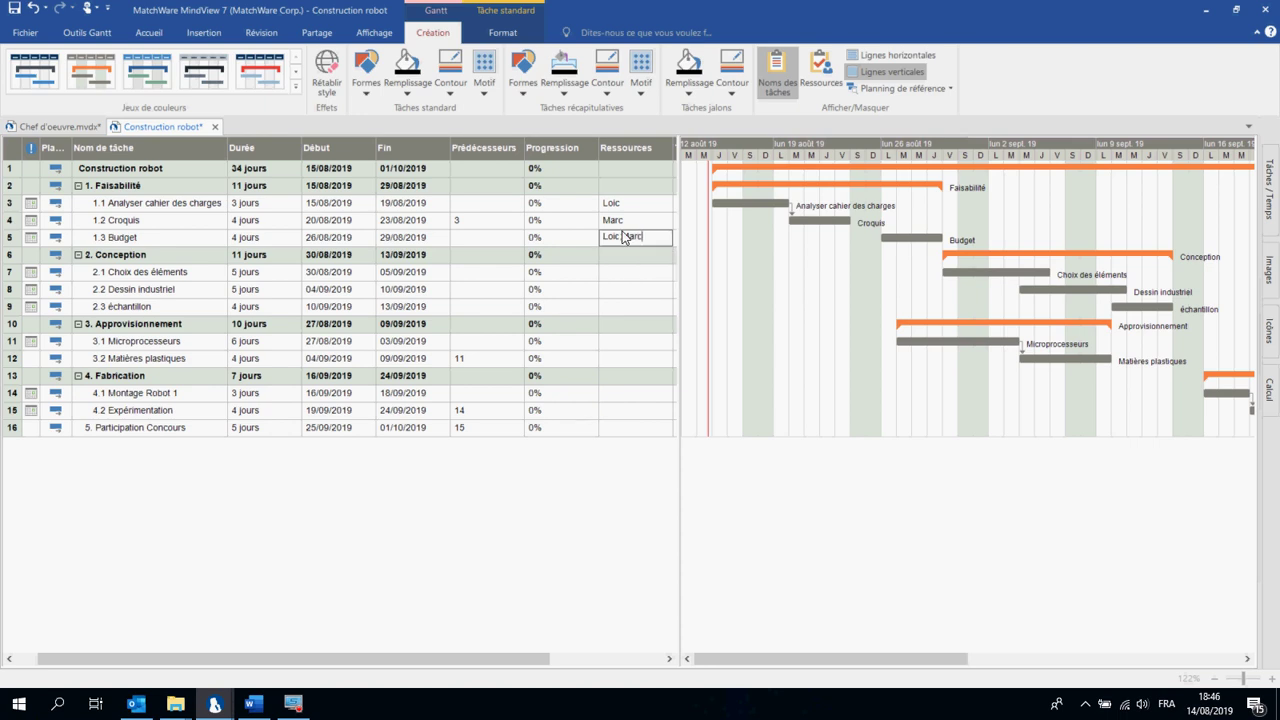
click(640, 222)
- Set the progress of Analyser cahier des charges to 100% and of Croquis to 50%
click(557, 207)
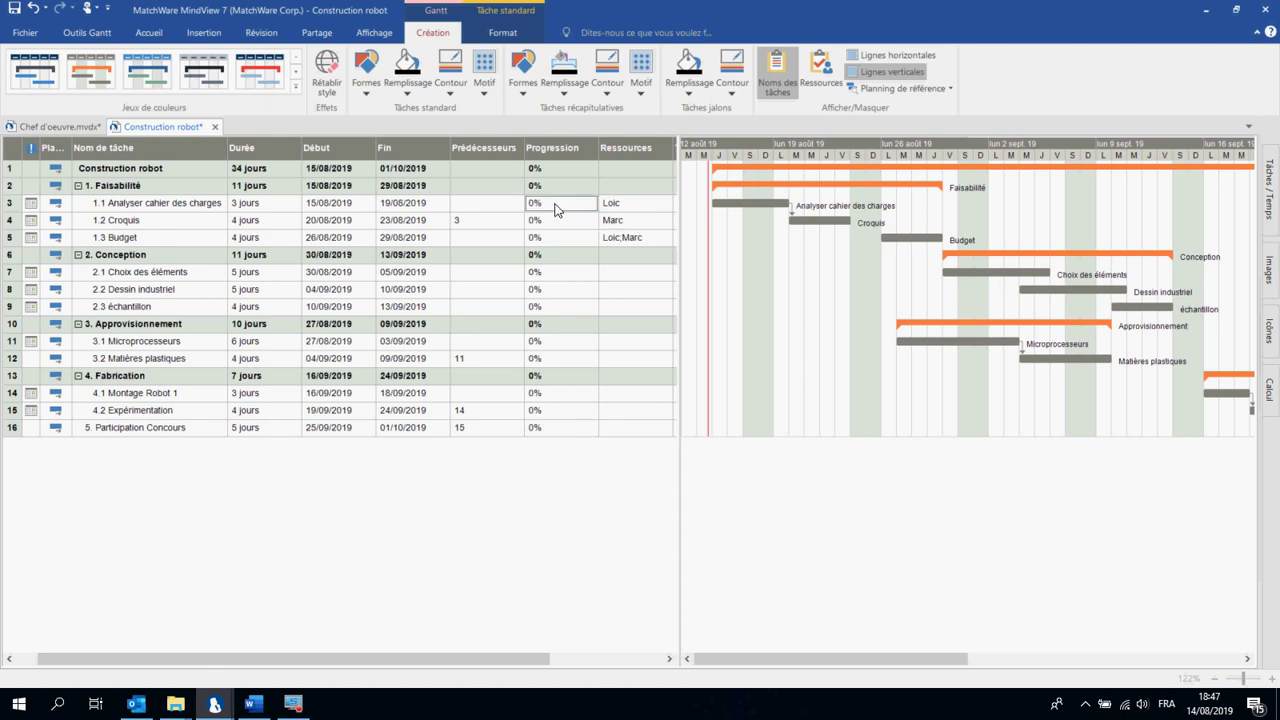
text(100)
key(Return)
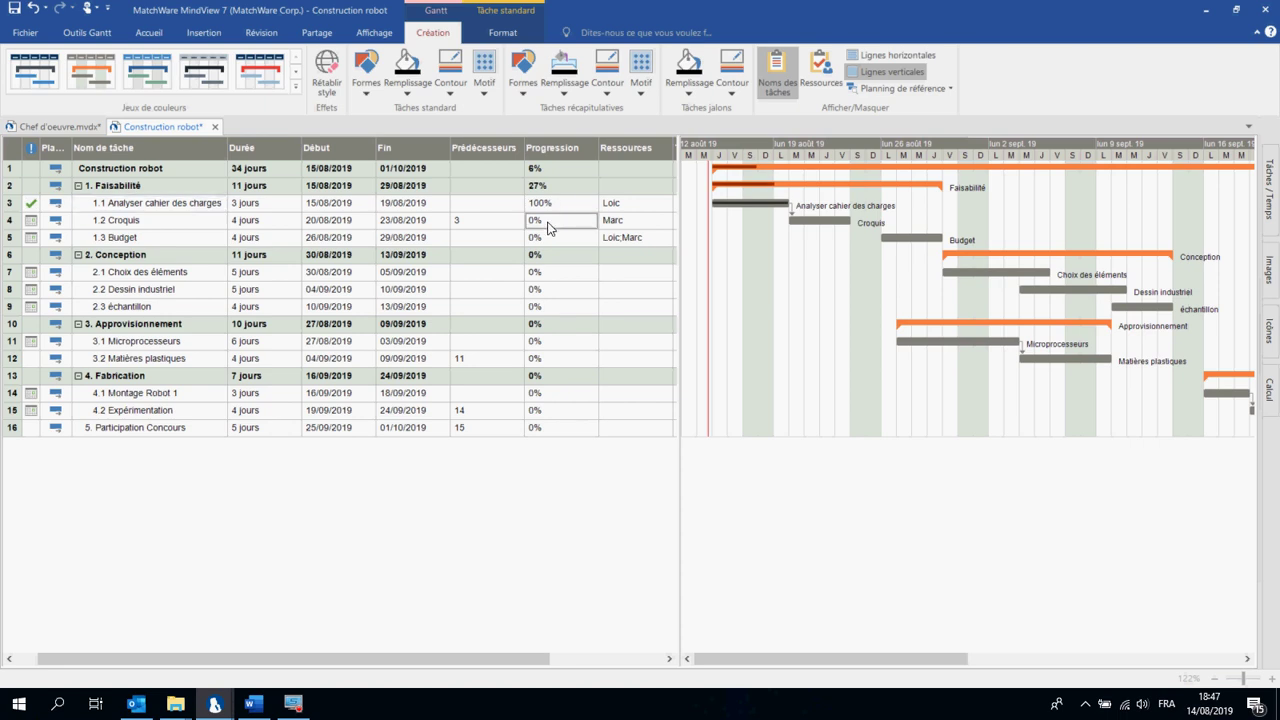
text(50)
key(Return)
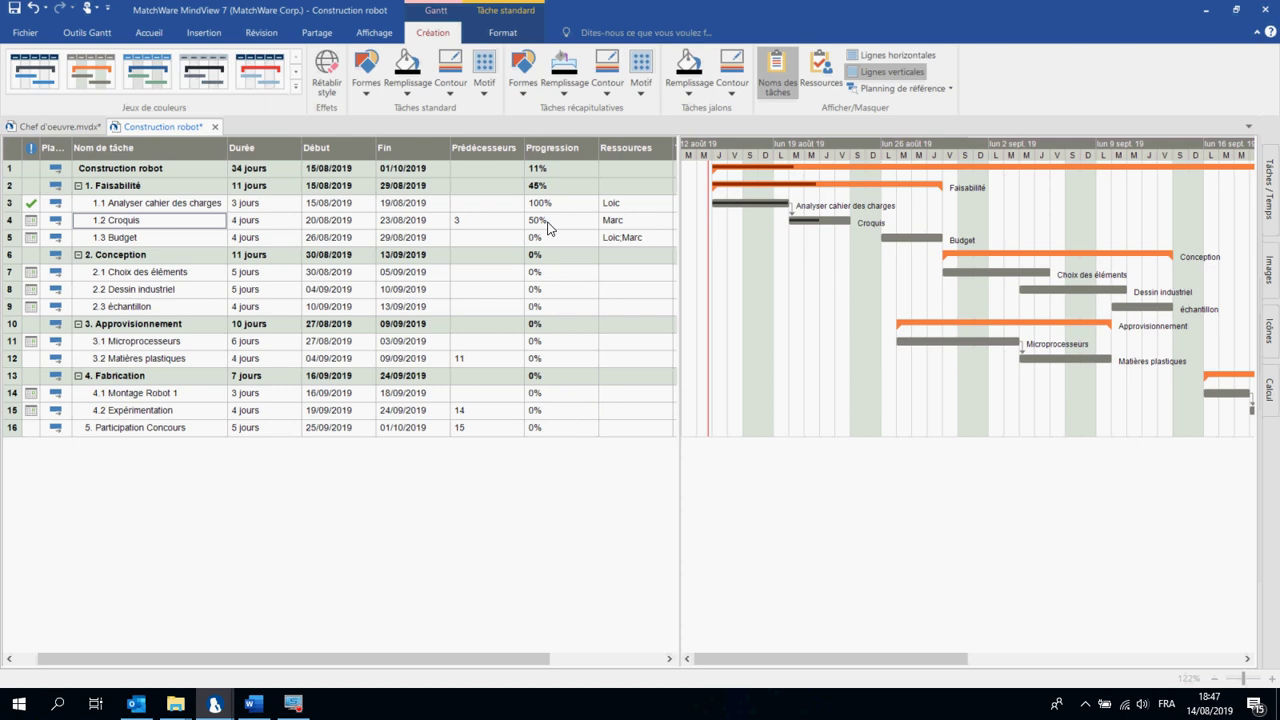
- Switch to the Chef d'oeuvre mind map and focus the view on the Grandes phases branch
click(57, 128)
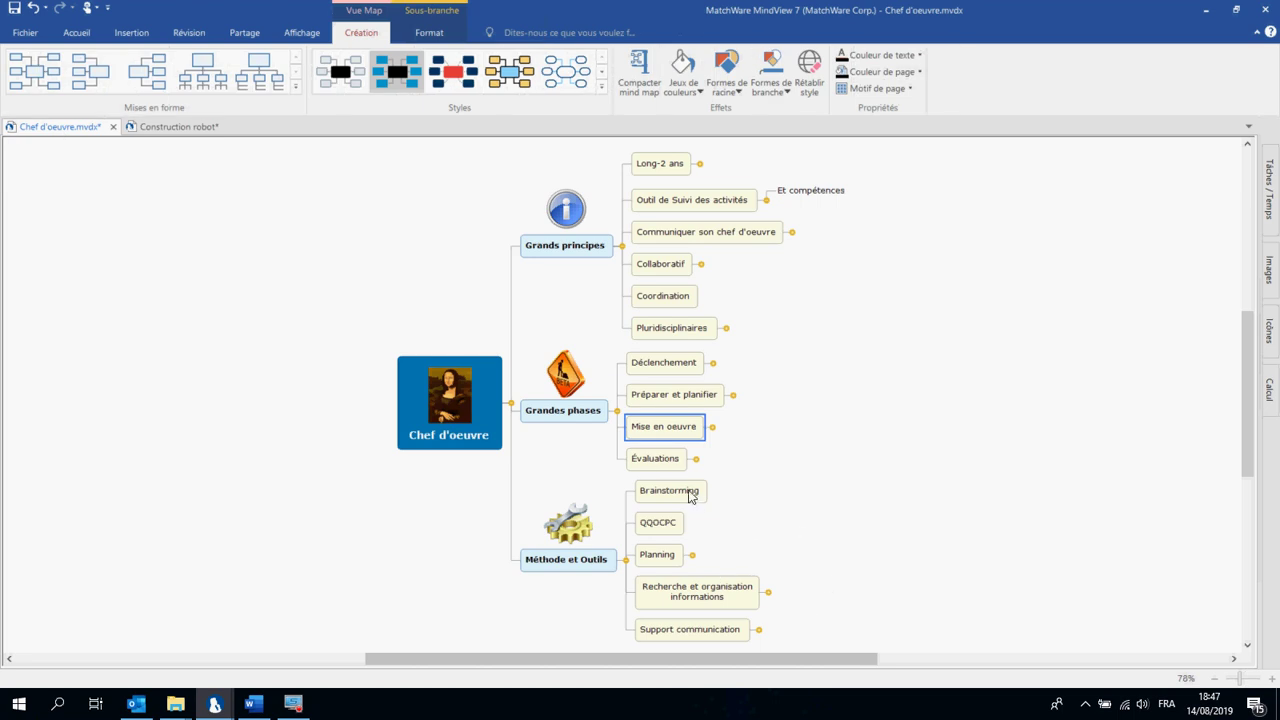
click(583, 418)
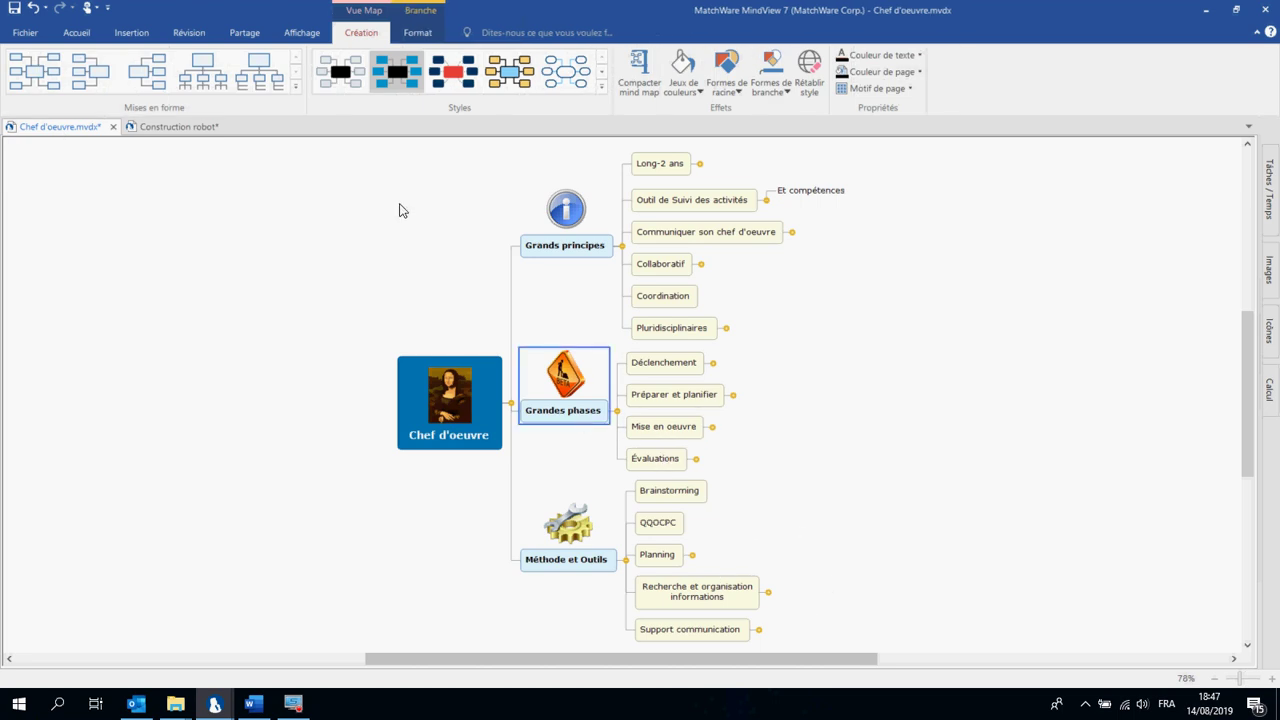
click(76, 32)
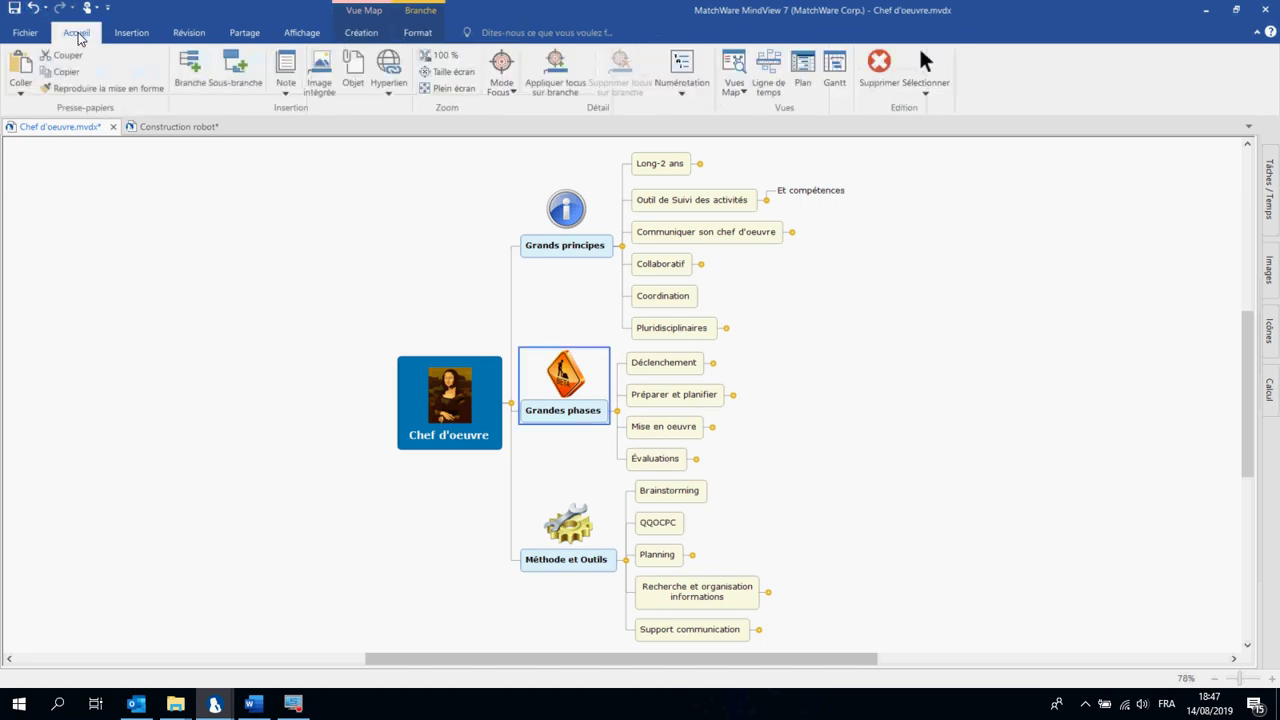
click(540, 70)
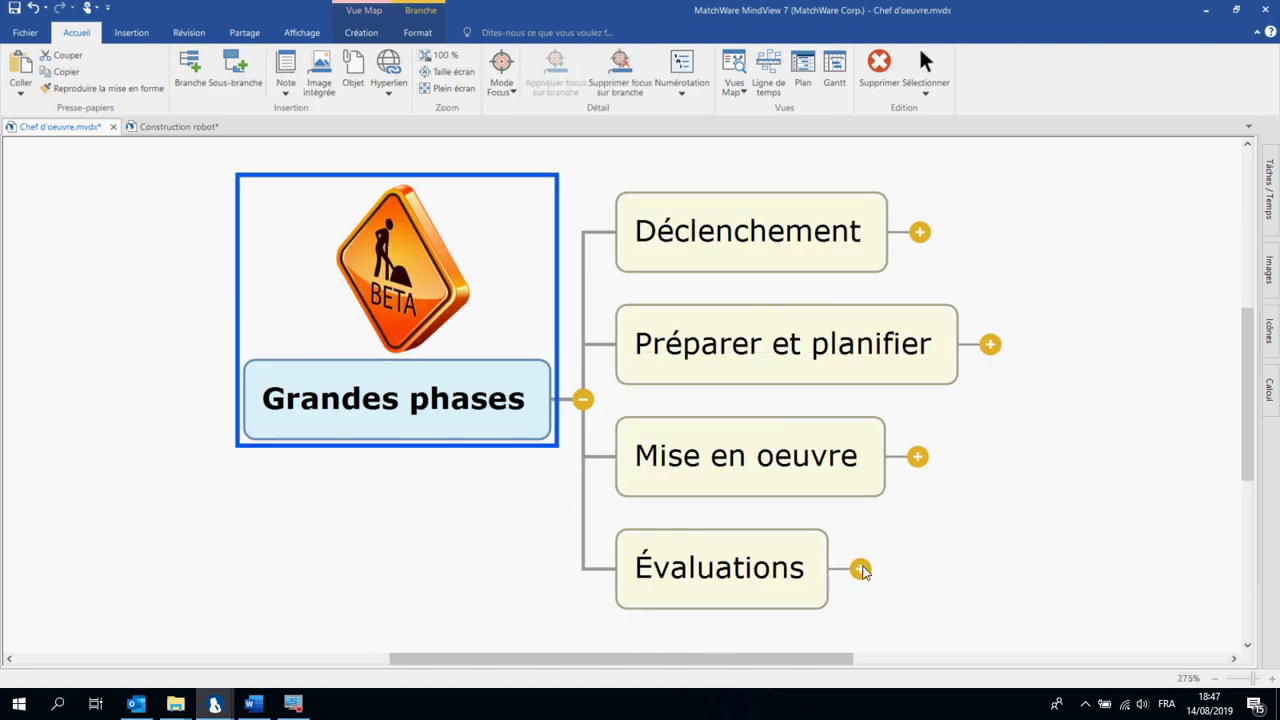
- Expand the Évaluations branch to read its questions on assessing the project and skills, and collapse it again
click(860, 570)
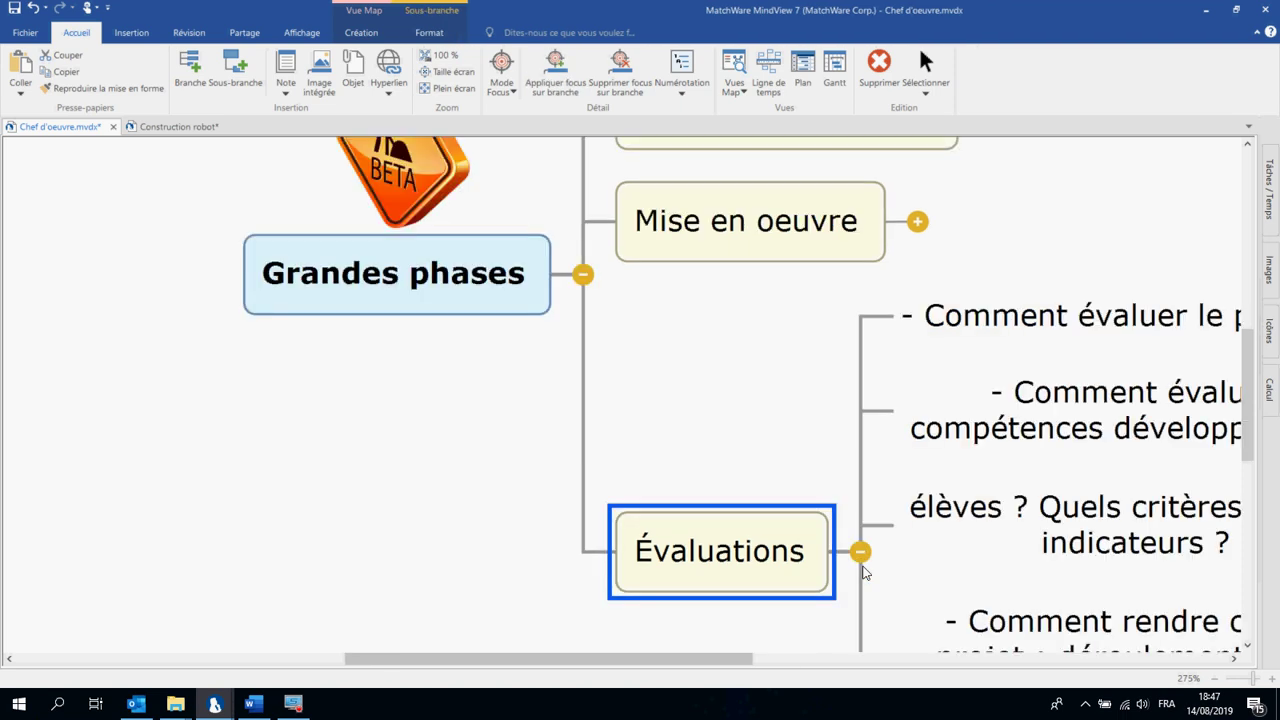
scroll(865, 572, down, 3)
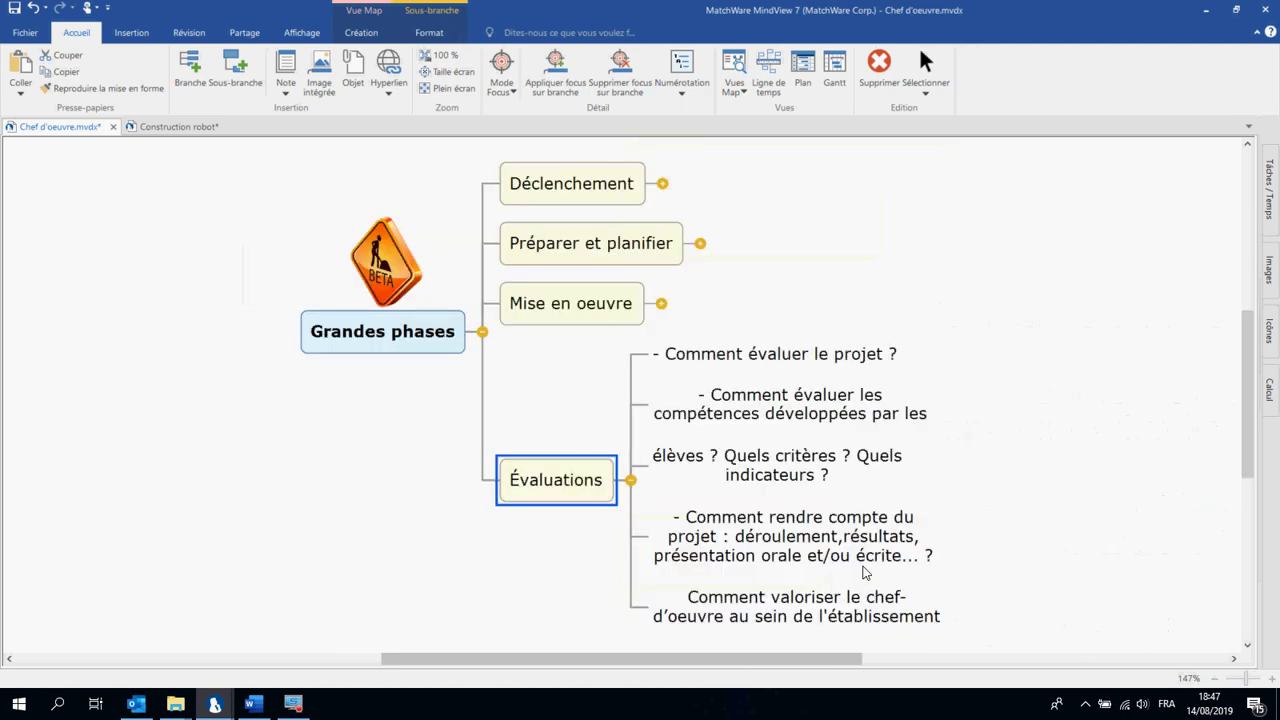
click(630, 481)
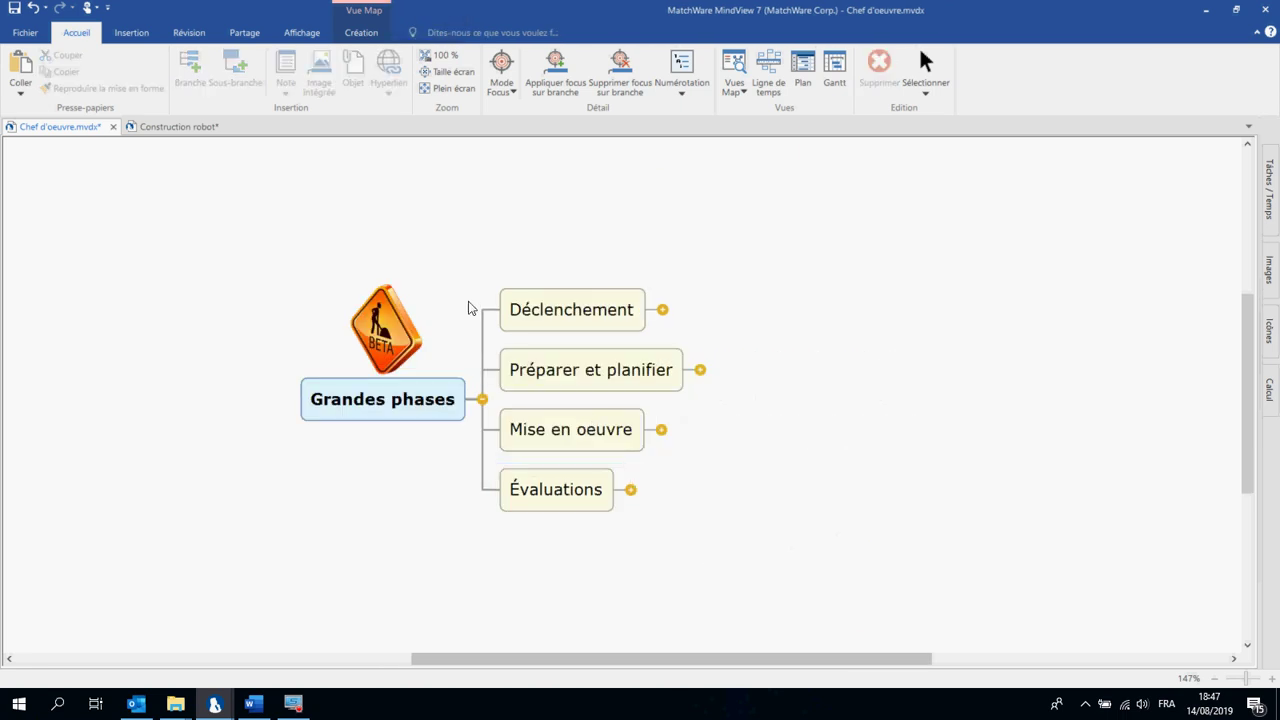
scroll(467, 303, up, 3)
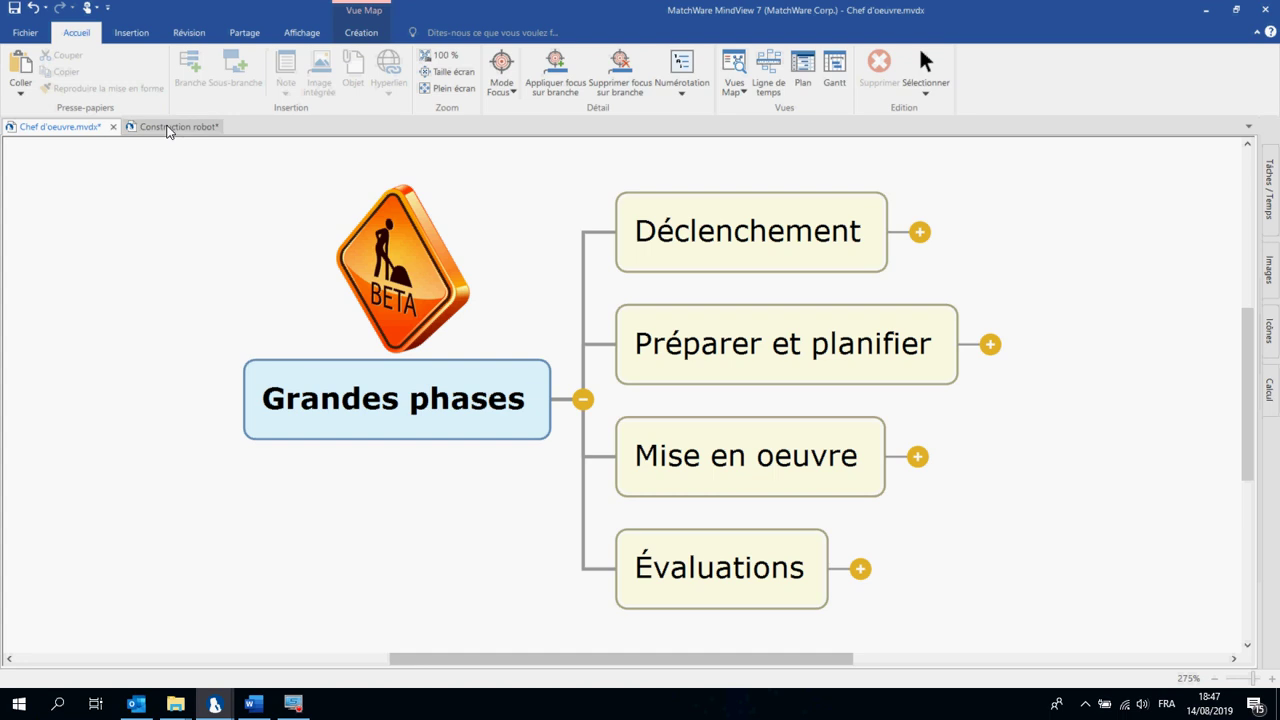
- Return to the Construction robot document and display it in the Mind Map view
click(168, 126)
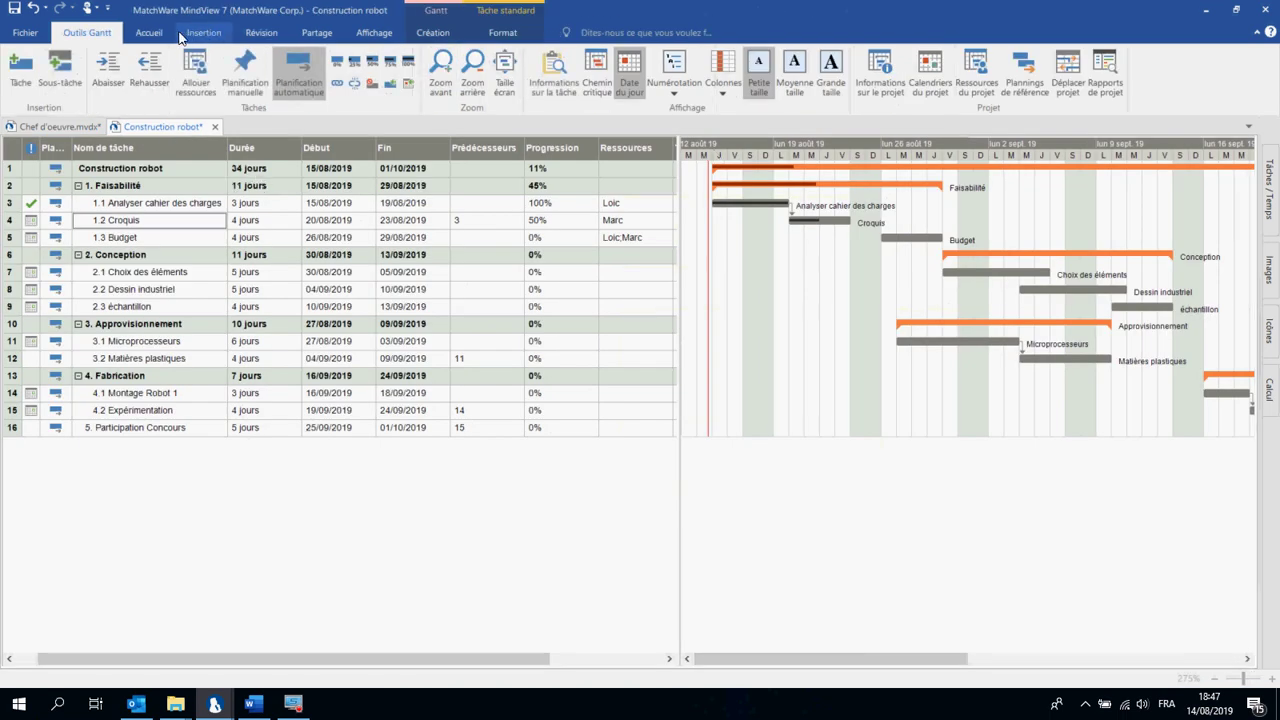
click(150, 33)
click(730, 86)
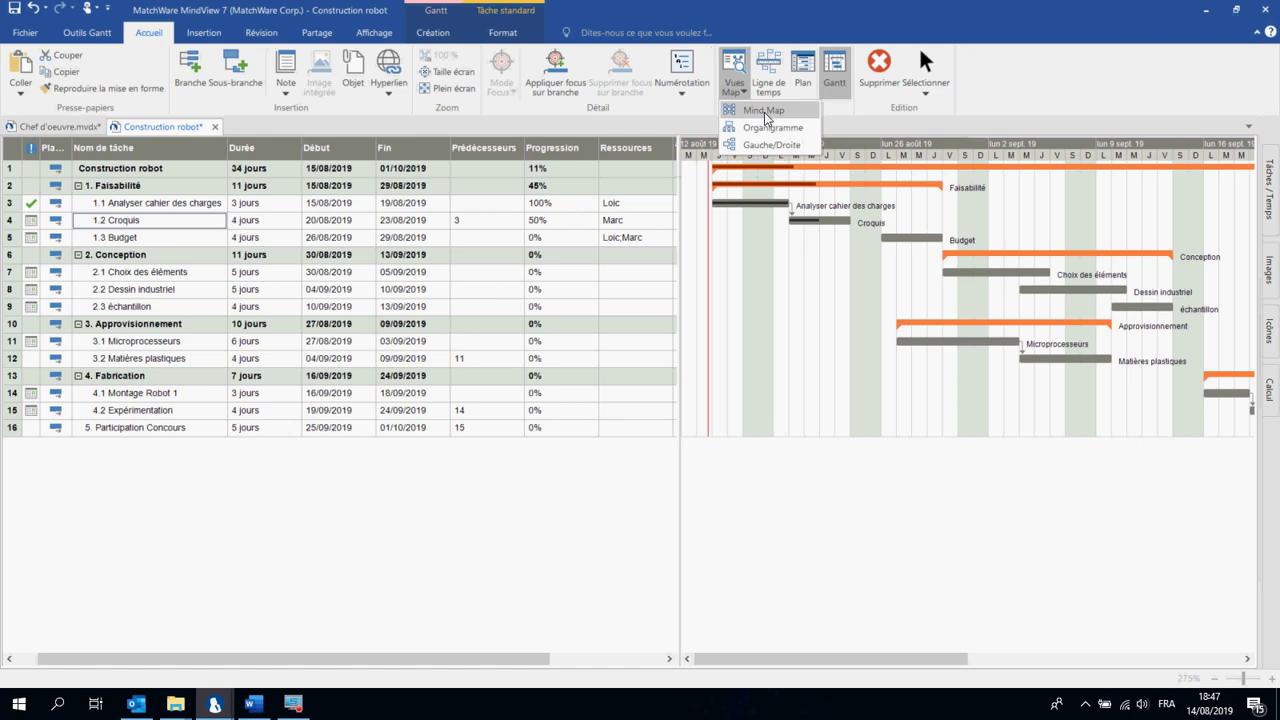
click(769, 124)
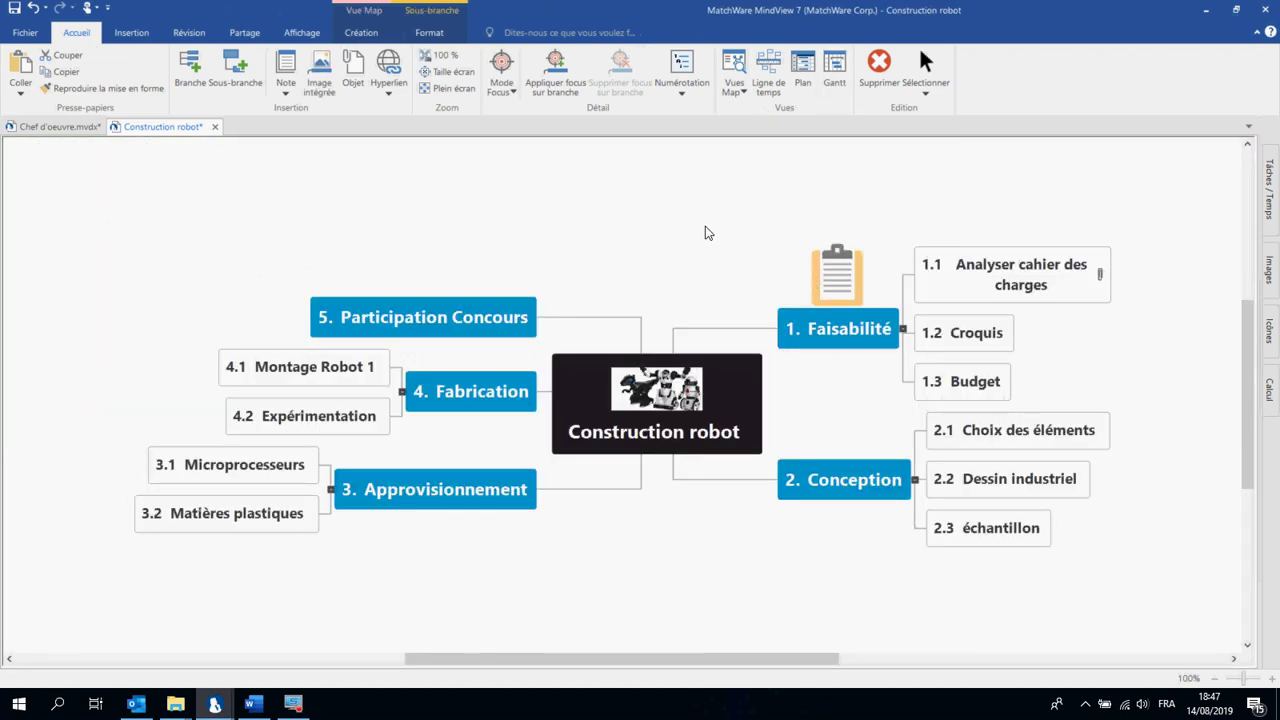
scroll(706, 232, up, 2)
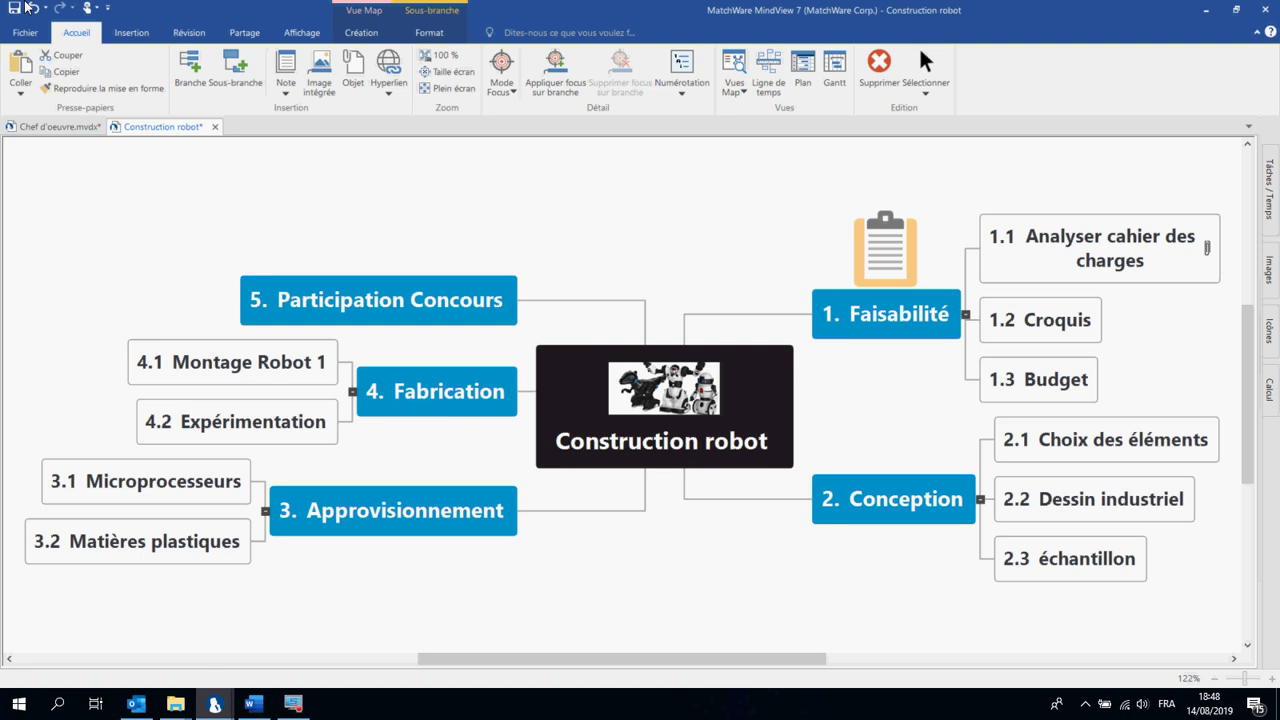
- Try a custom export of the mind map to Microsoft Word, saving it as Construction robot in Documents and replacing the existing file
click(15, 37)
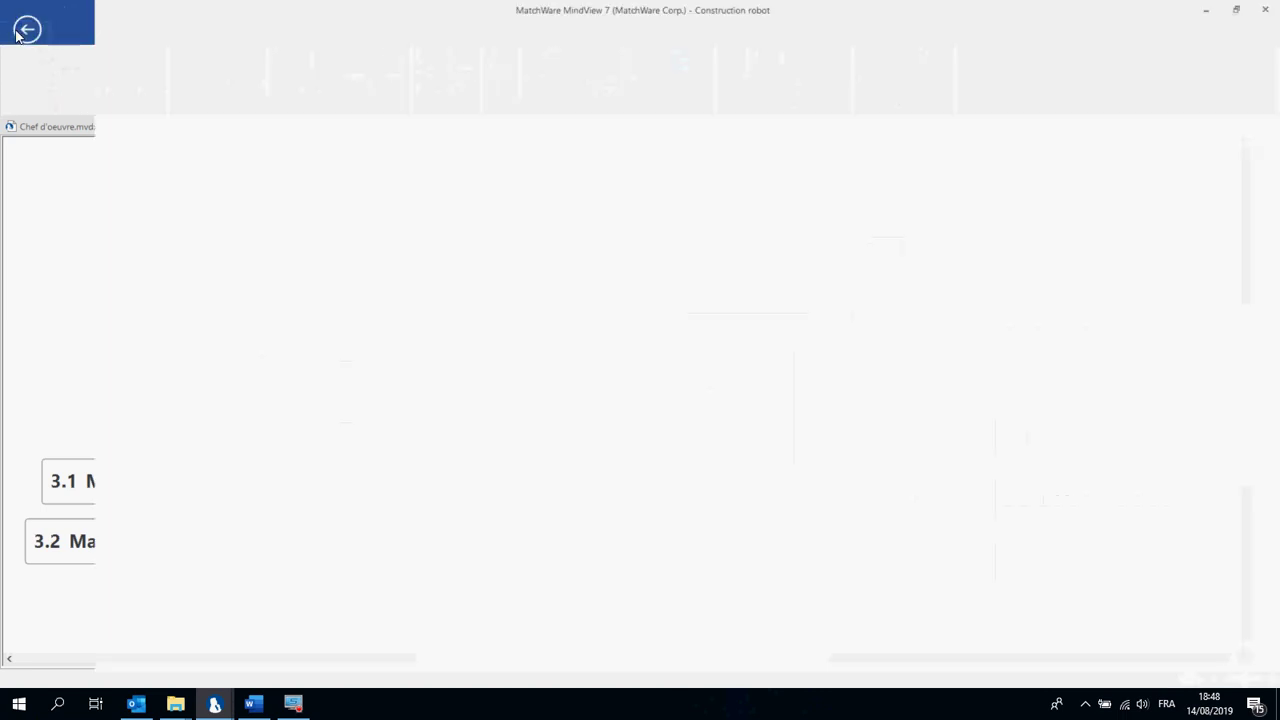
click(43, 248)
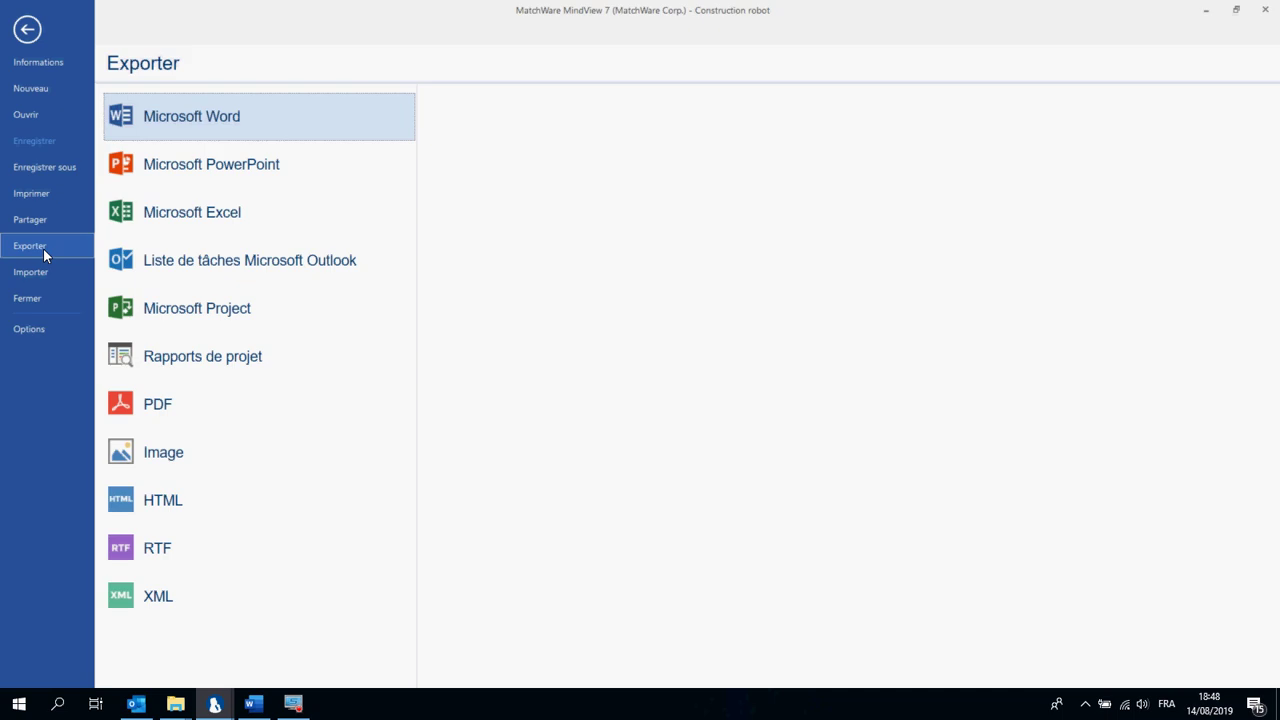
click(263, 133)
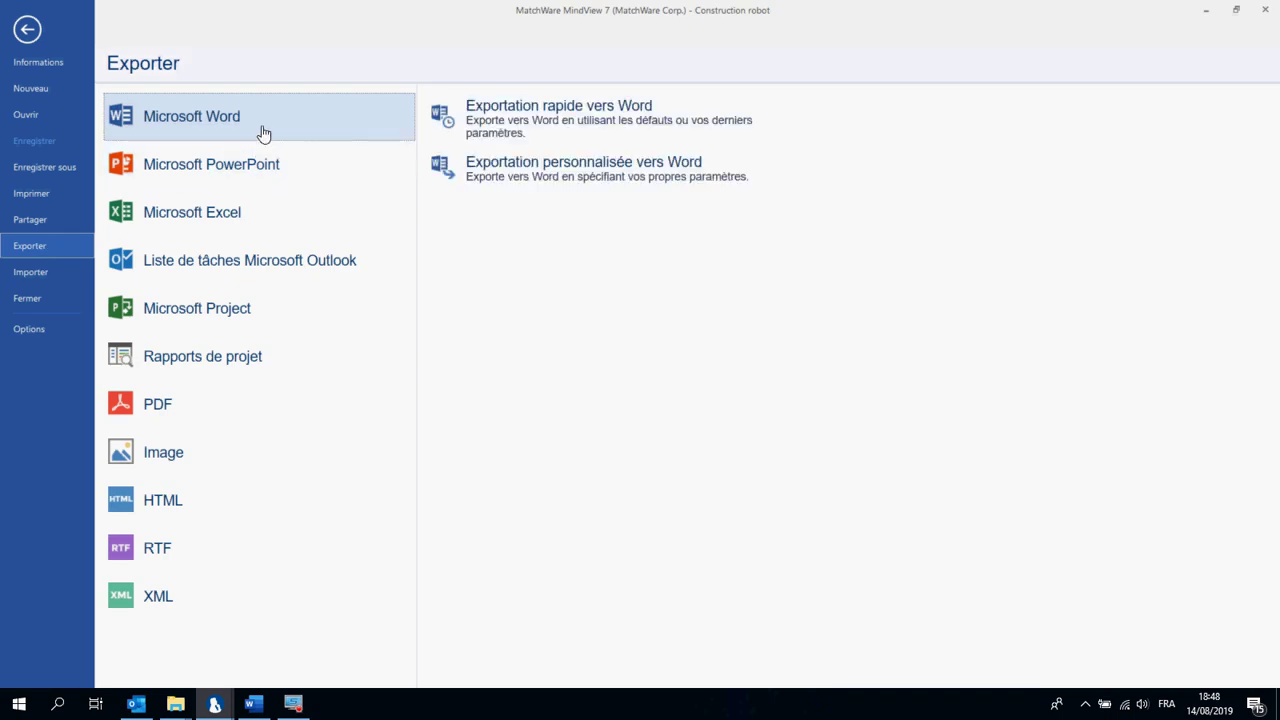
click(637, 176)
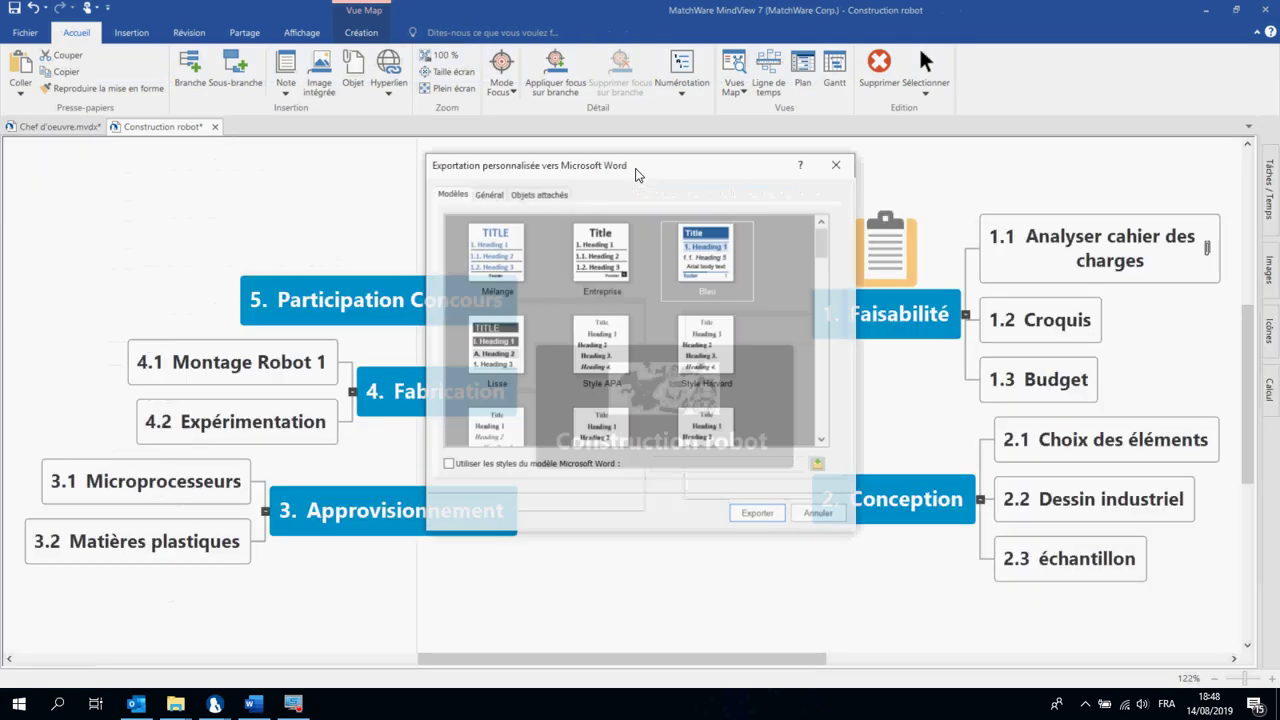
click(758, 514)
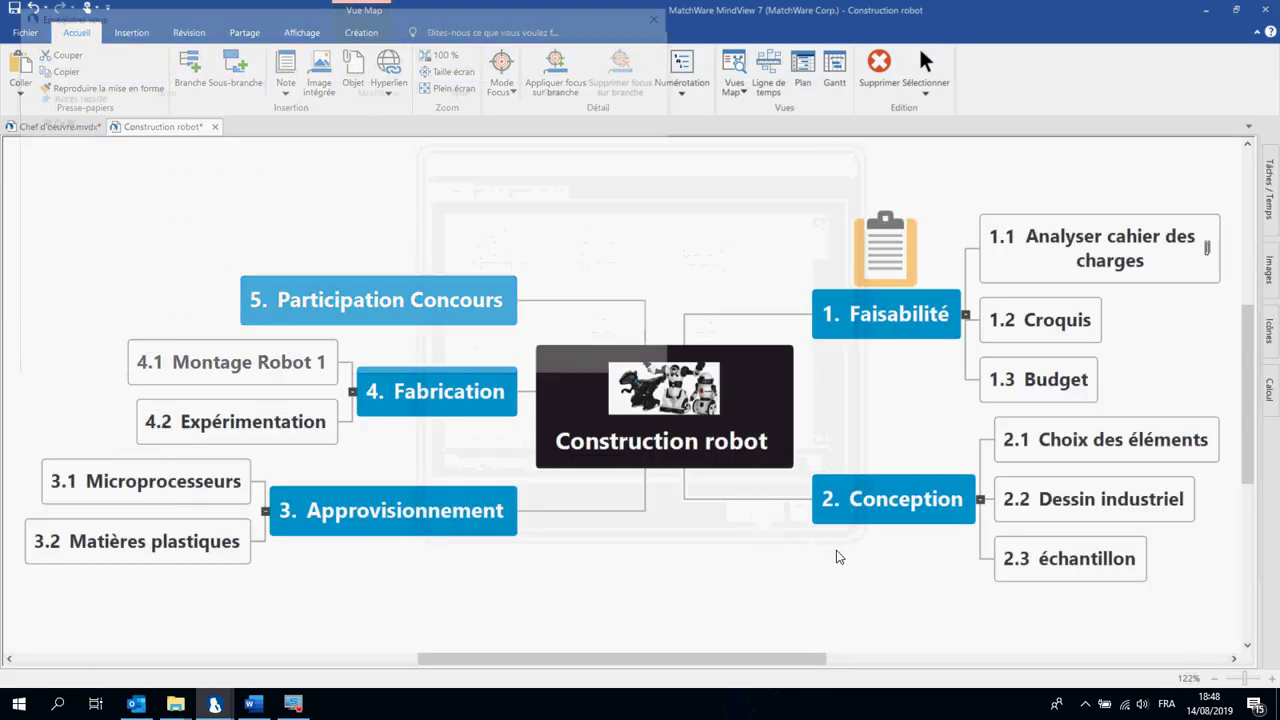
click(546, 357)
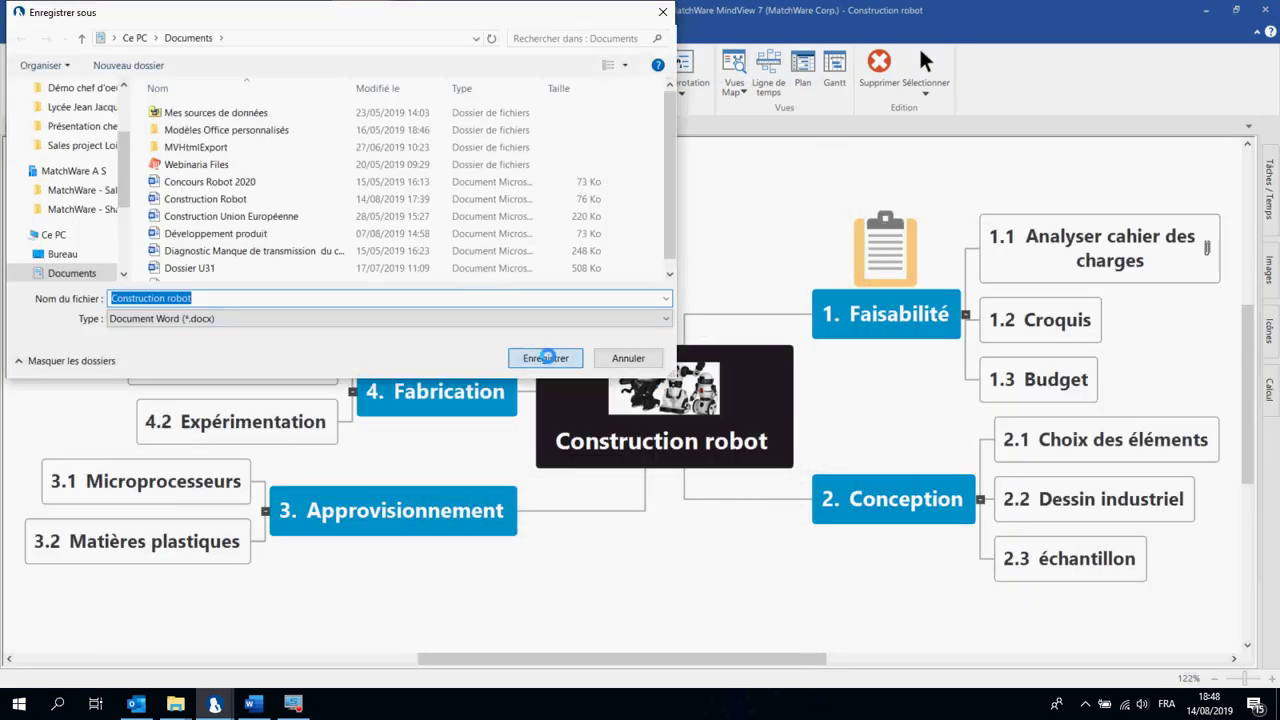
click(669, 352)
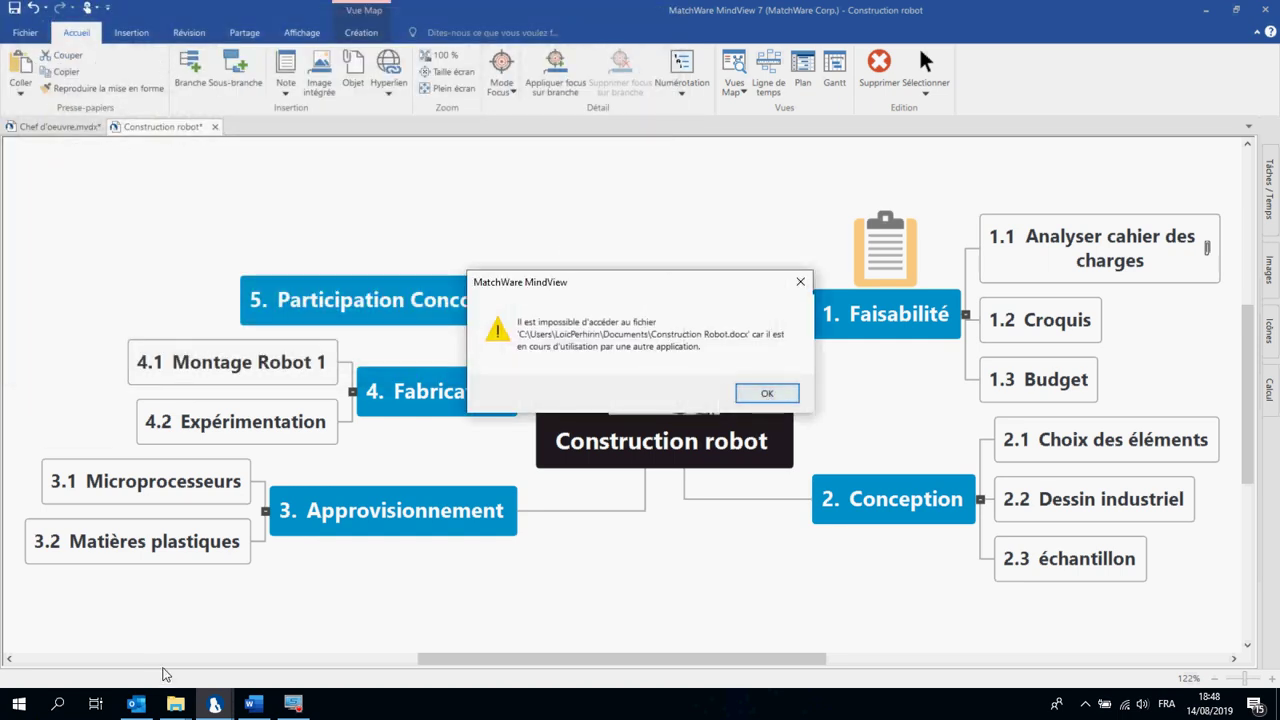
- Close the Word document blocking the export, save the export again as Construction robot over the existing file, and open it in Word
click(766, 395)
click(1252, 12)
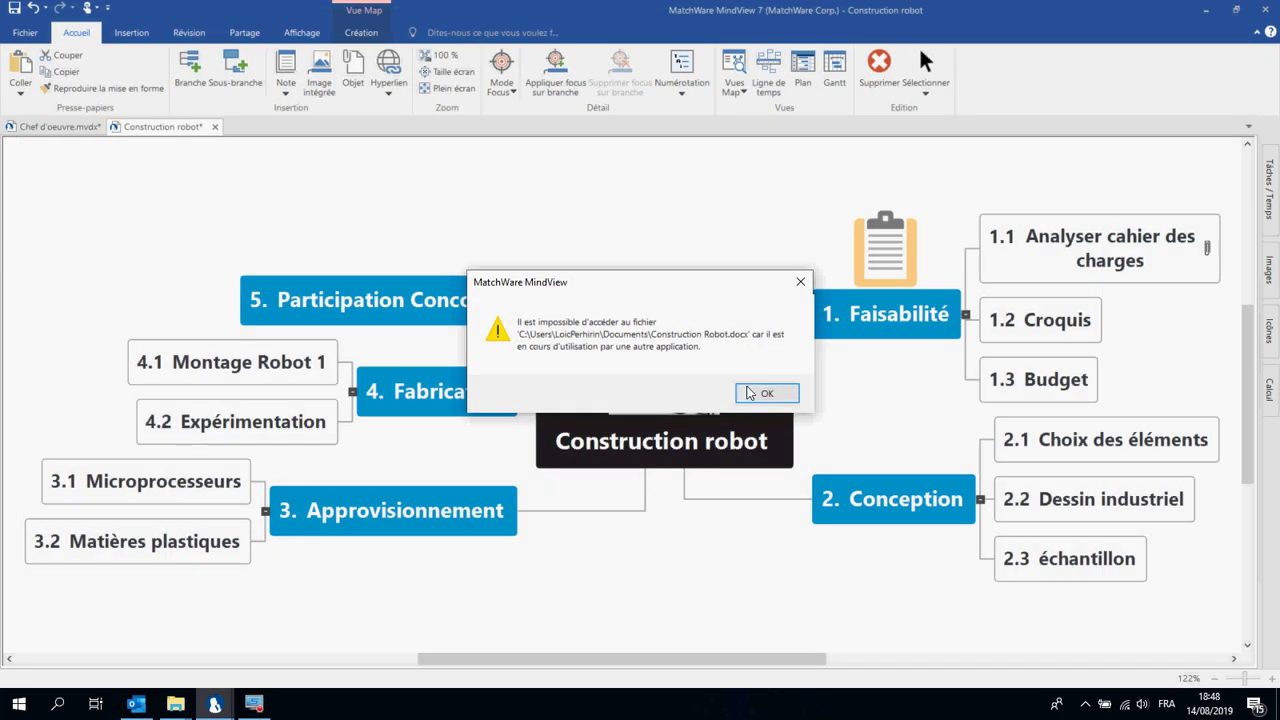
click(750, 393)
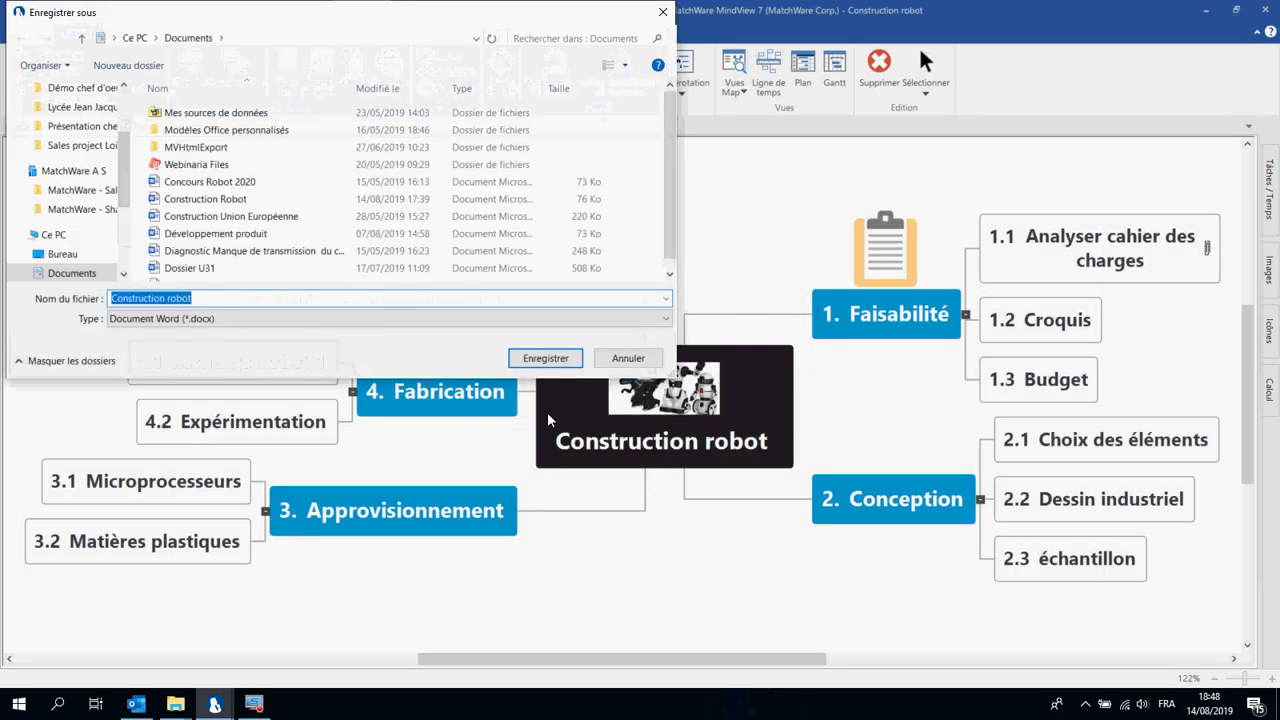
click(545, 360)
click(672, 355)
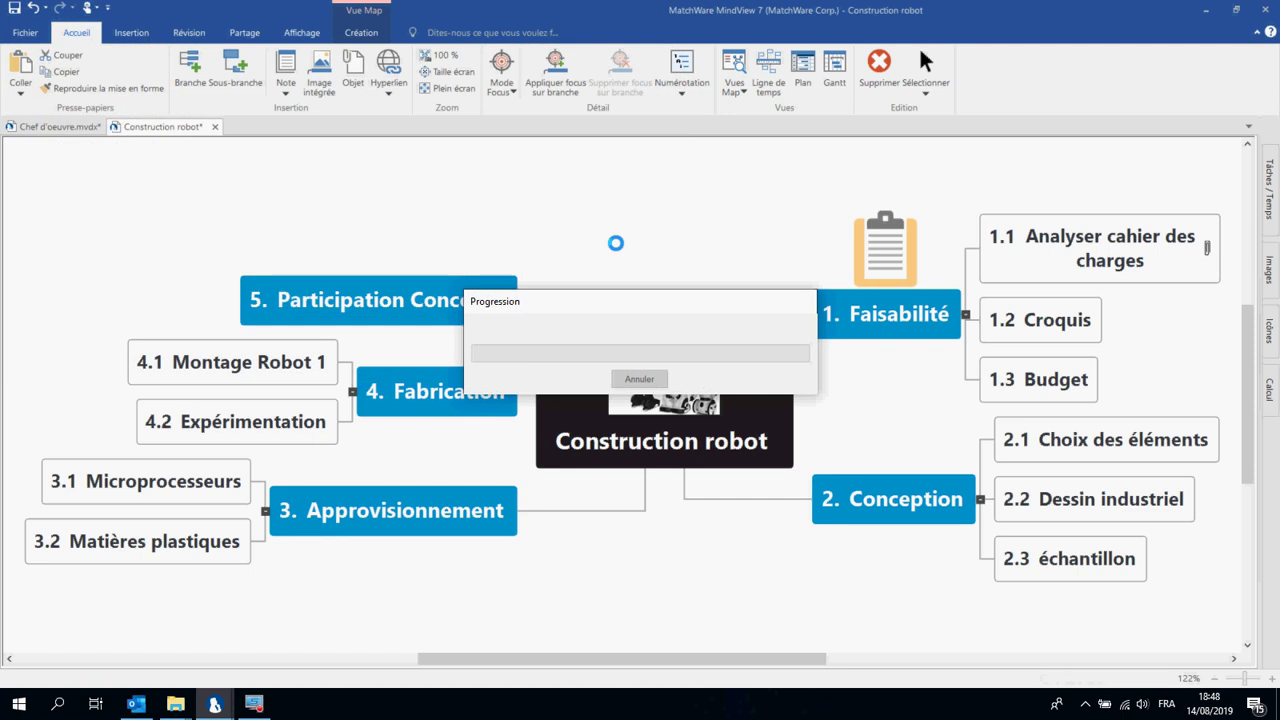
click(640, 377)
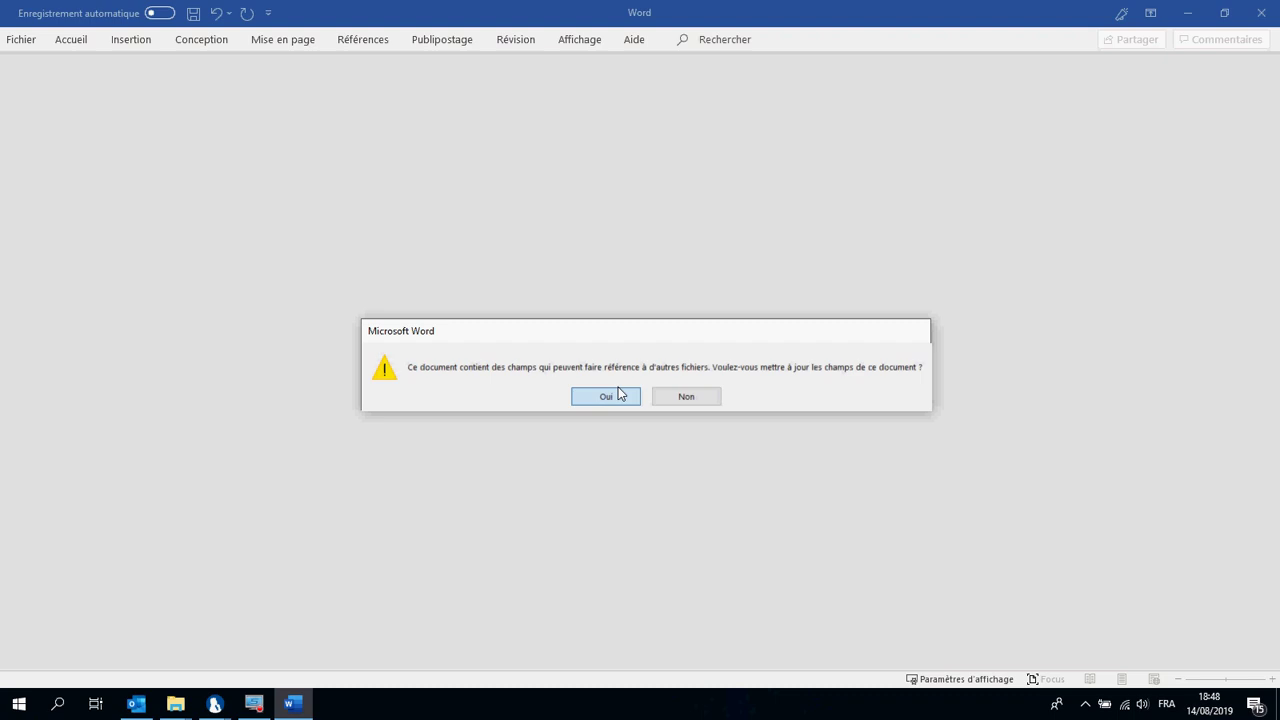
- Update the exported document's fields, including the entire table of contents, and view the first page
click(607, 397)
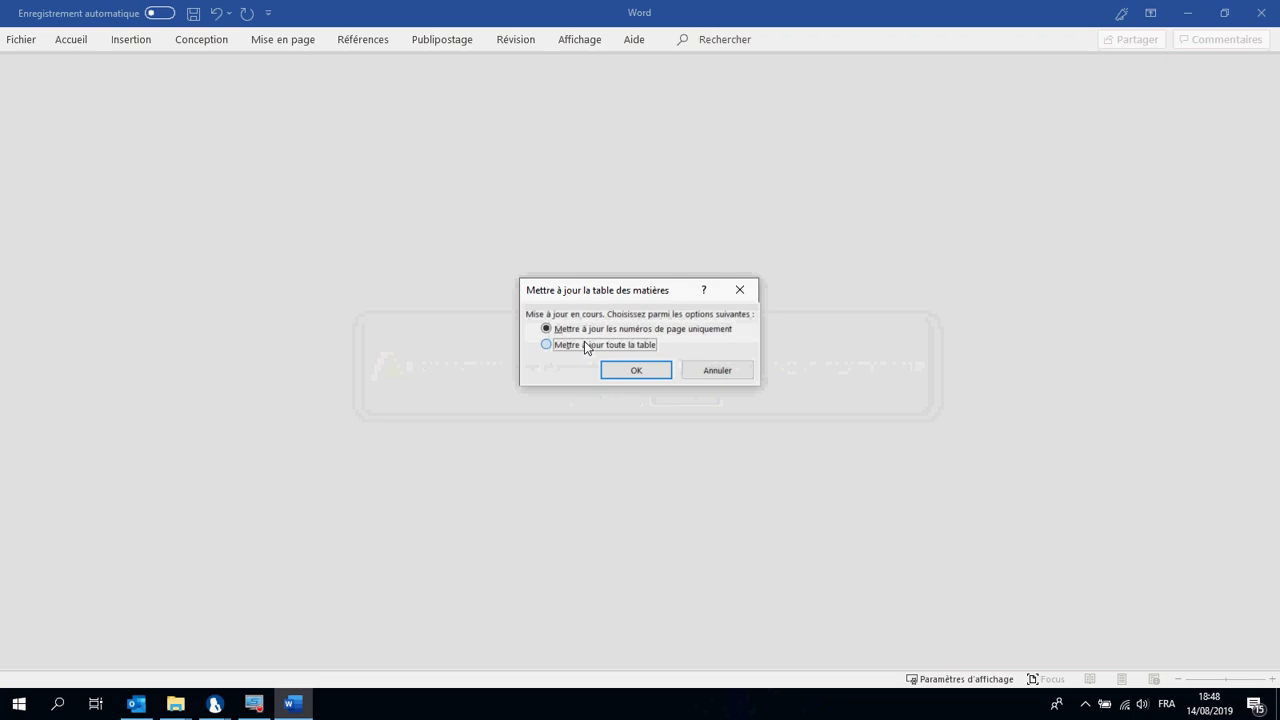
click(587, 345)
click(622, 370)
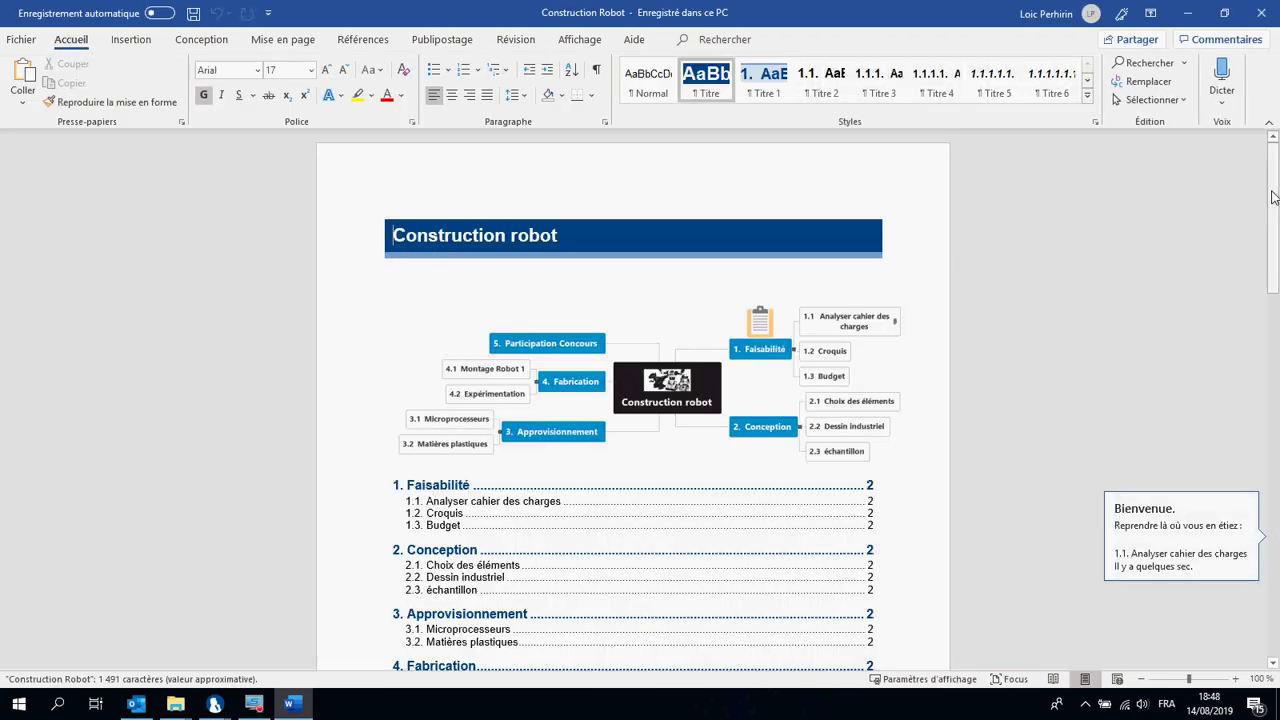
drag(1273, 197, 1277, 219)
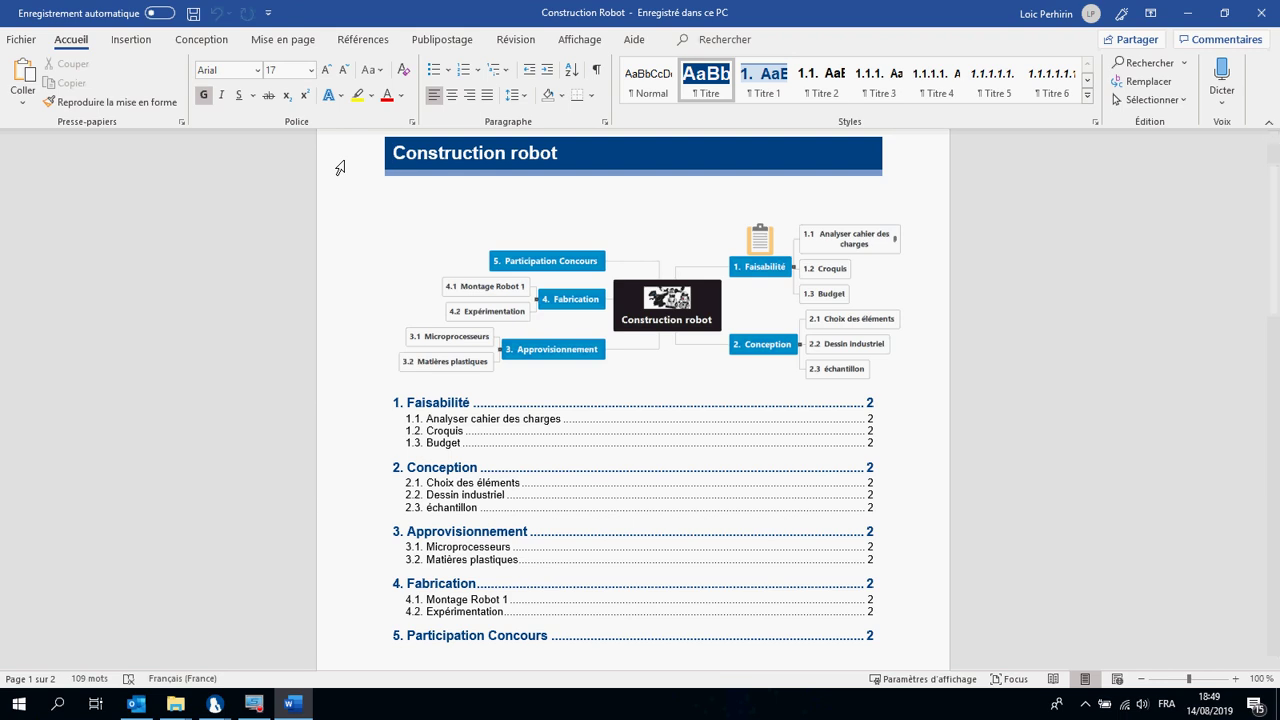
- Review the exported document from the first-page mind map and table of contents to the Faisabilité section's image, note and links on page 2
click(598, 171)
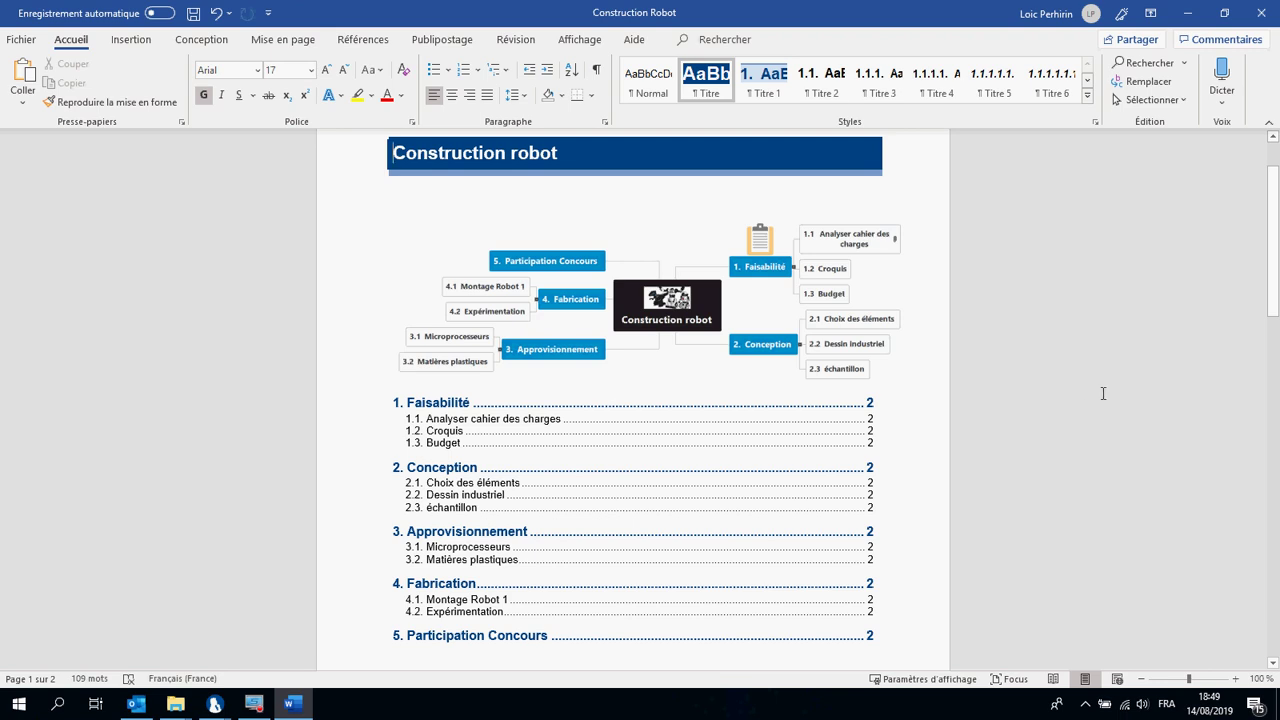
drag(1274, 265, 1274, 265)
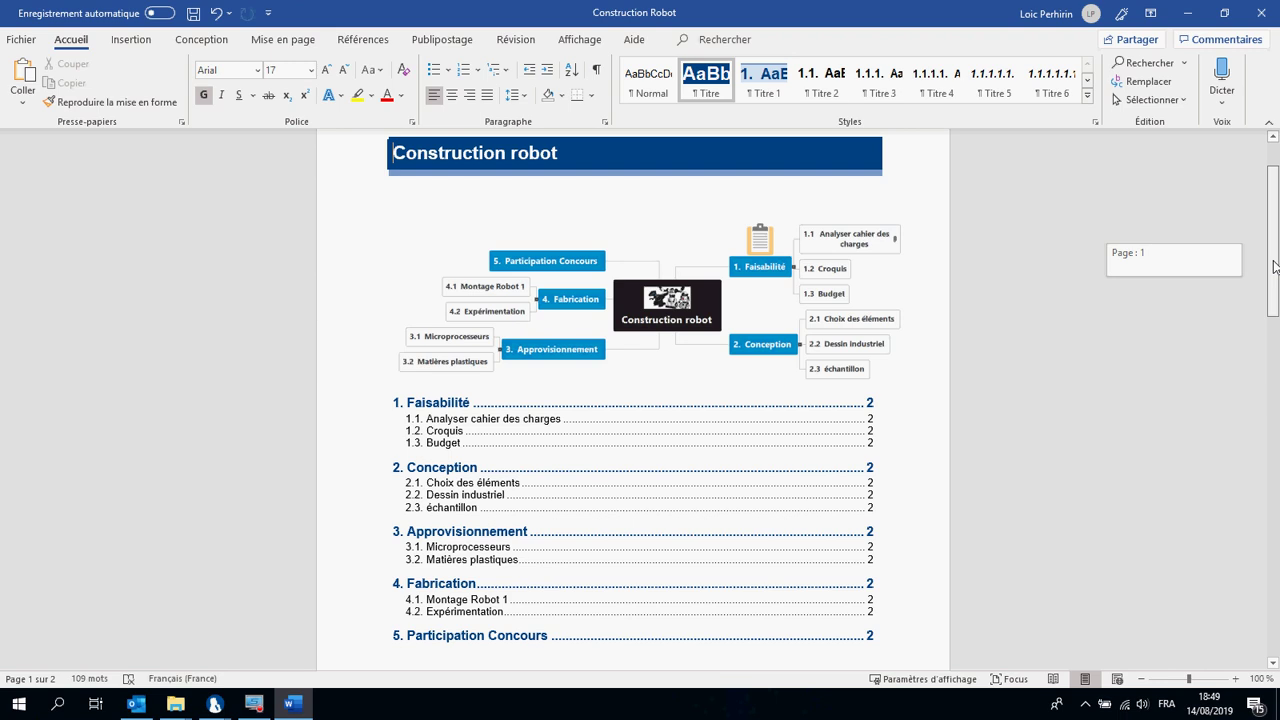
drag(1274, 265, 1274, 265)
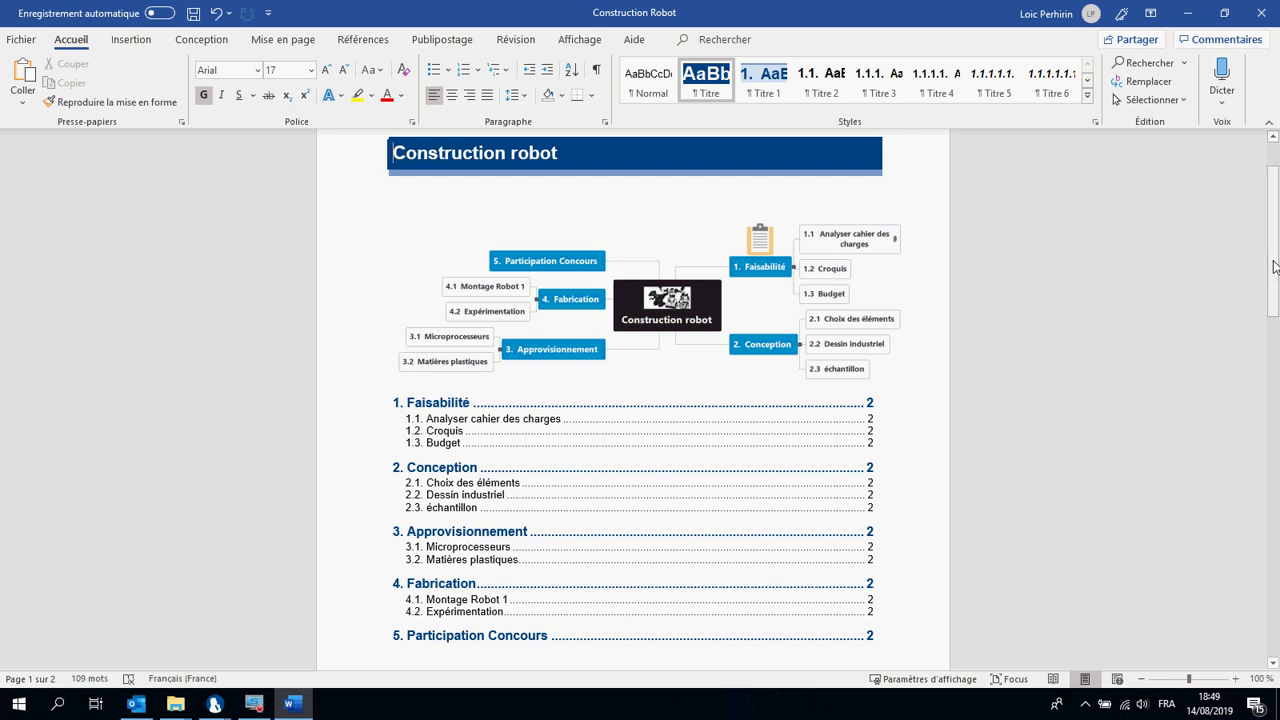
drag(1274, 265, 1255, 508)
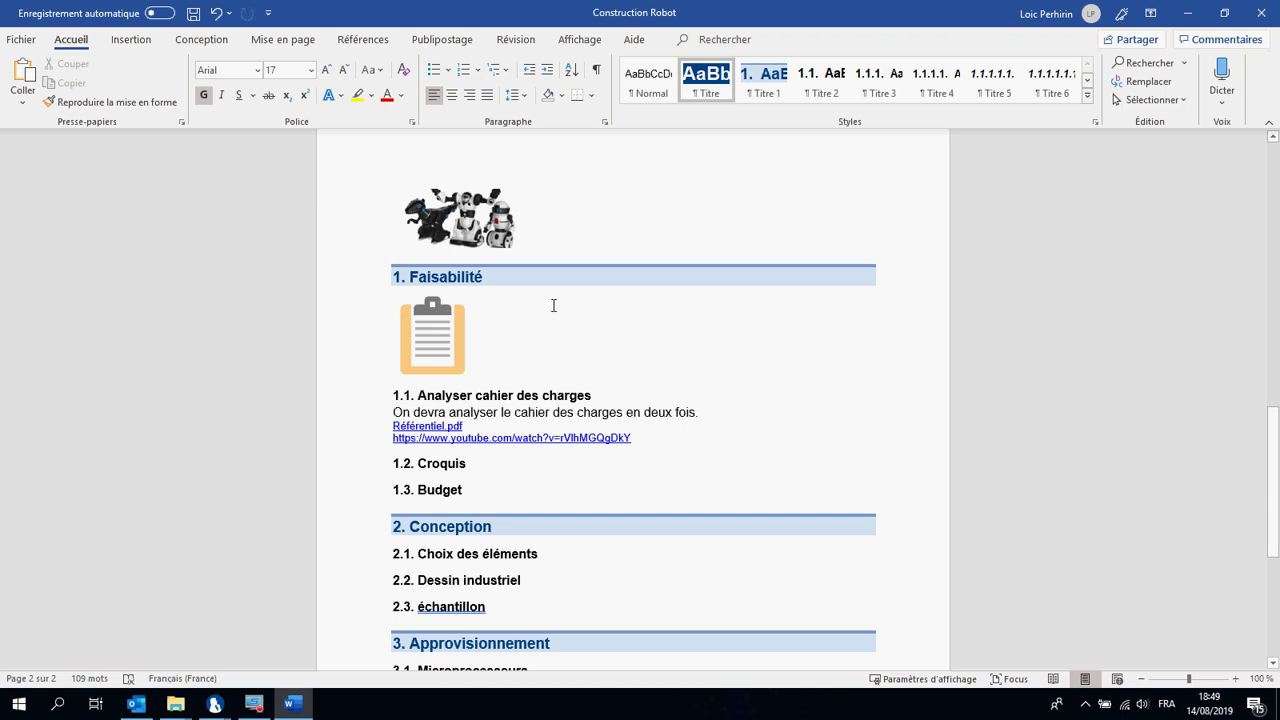
click(494, 277)
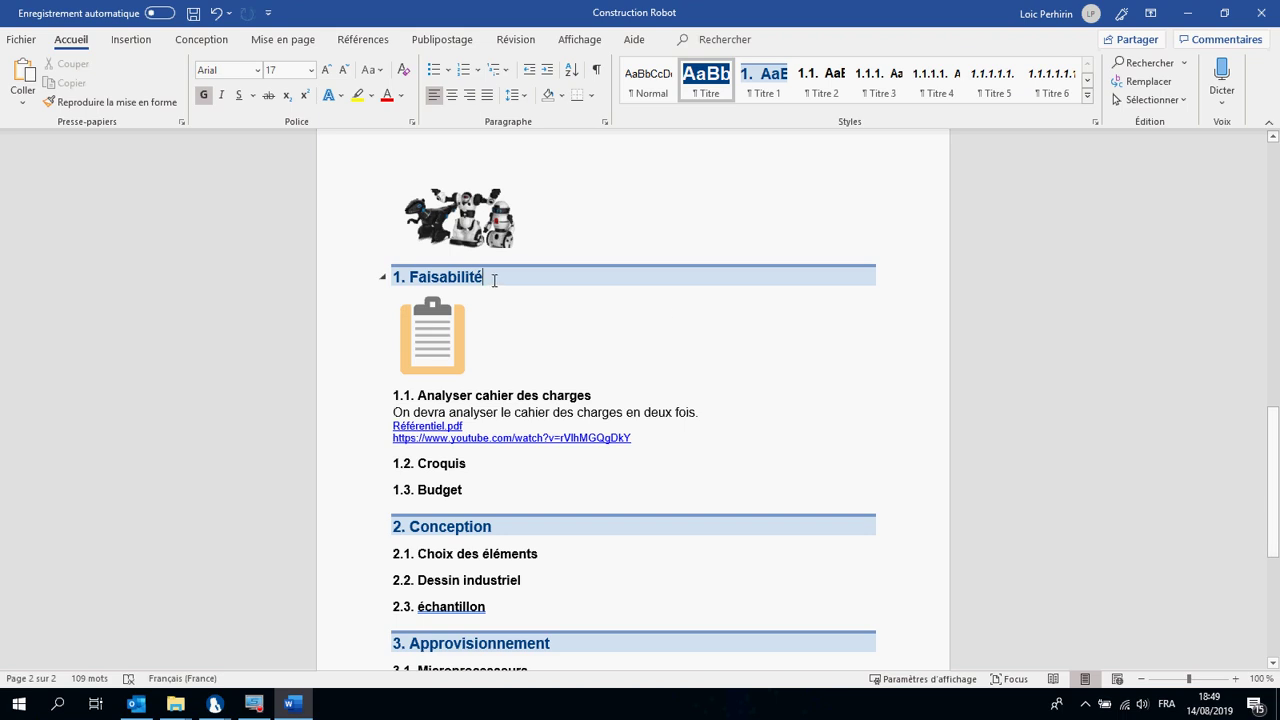
click(599, 412)
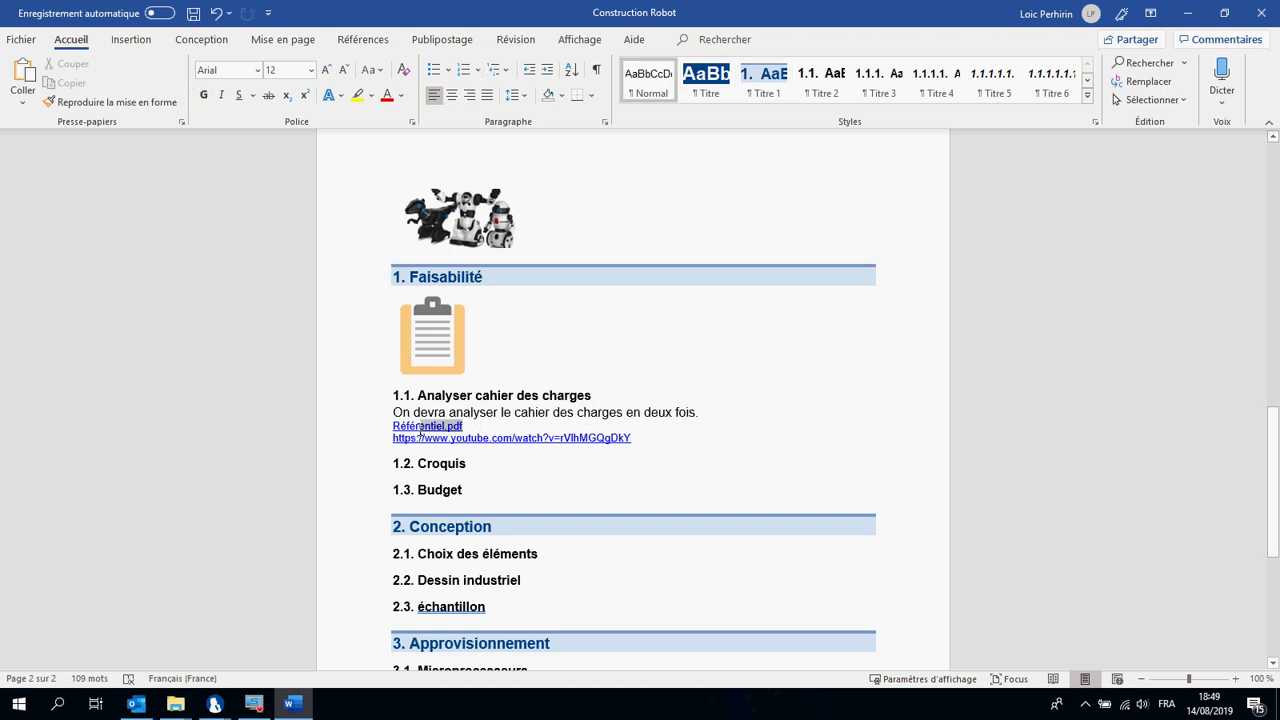
drag(466, 428, 405, 428)
click(639, 444)
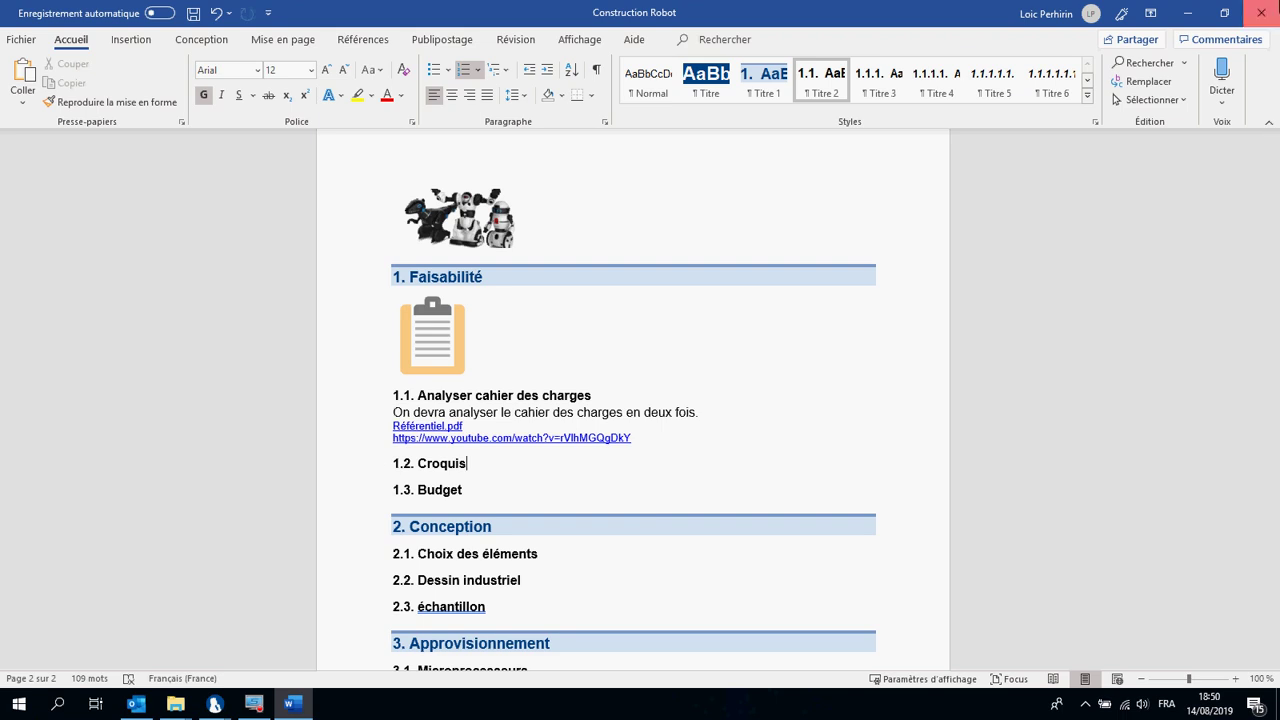
- Close the exported Construction Robot document without saving its changes
click(1260, 13)
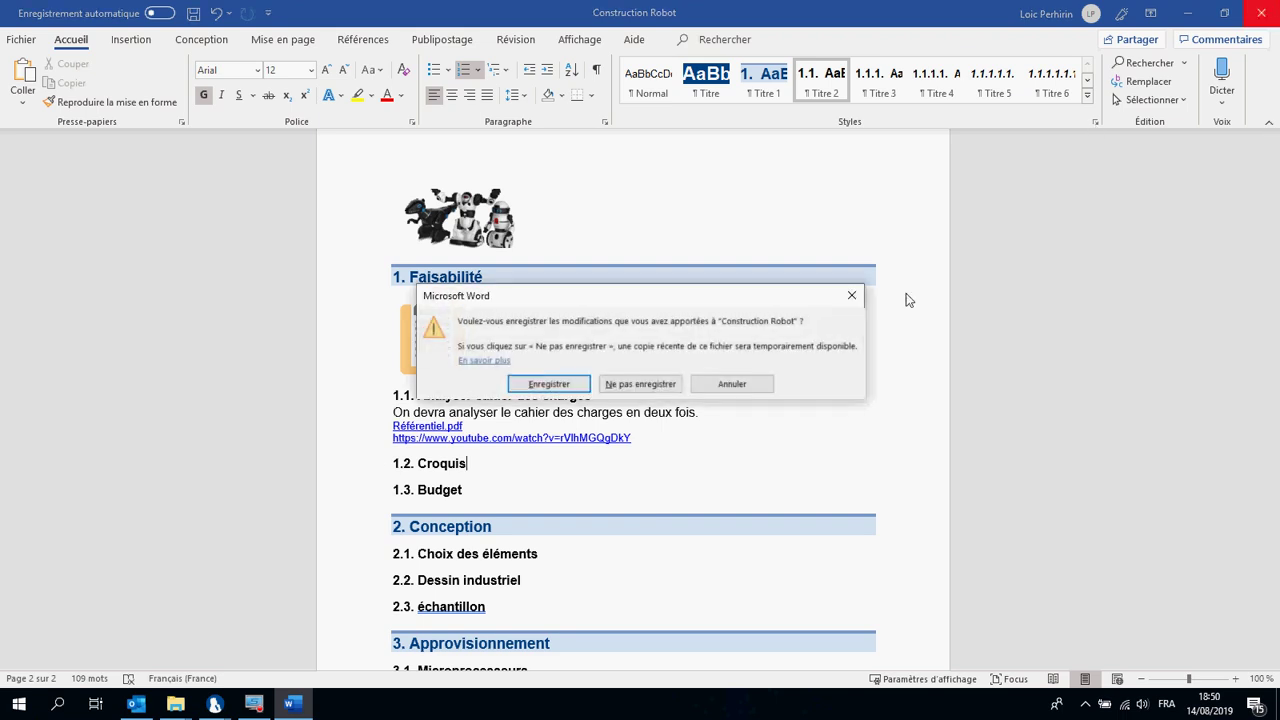
click(642, 384)
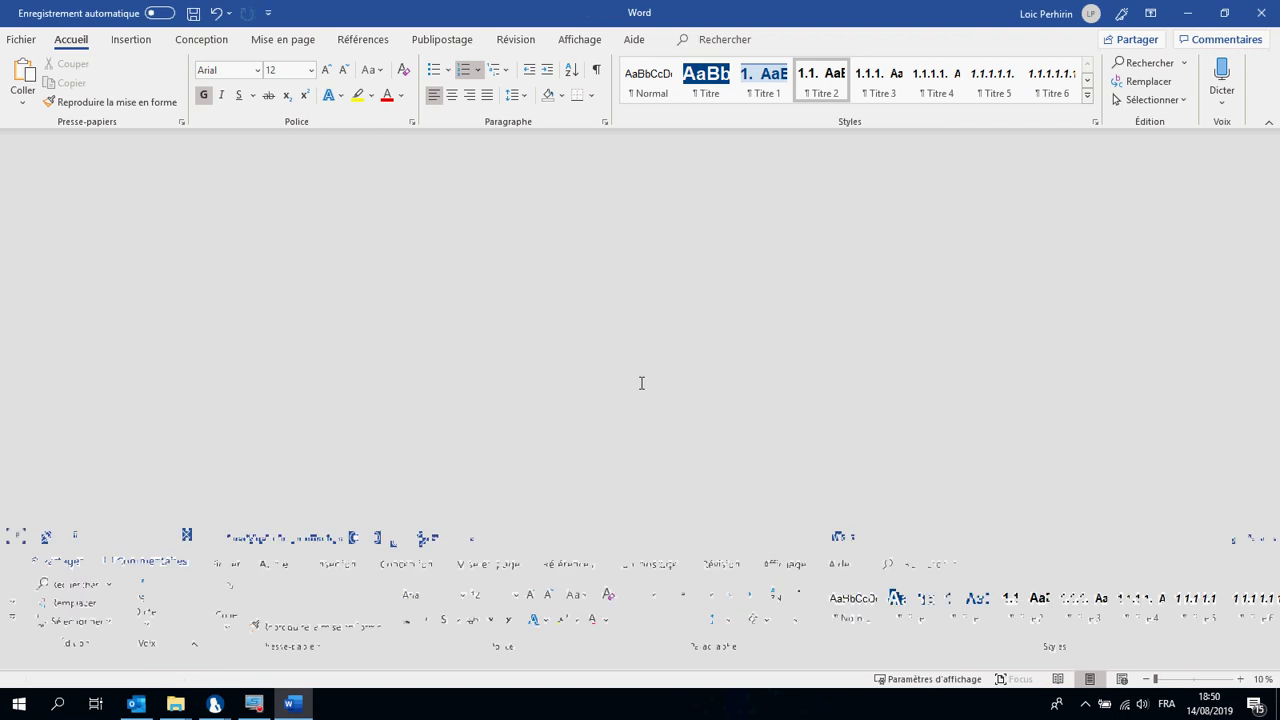